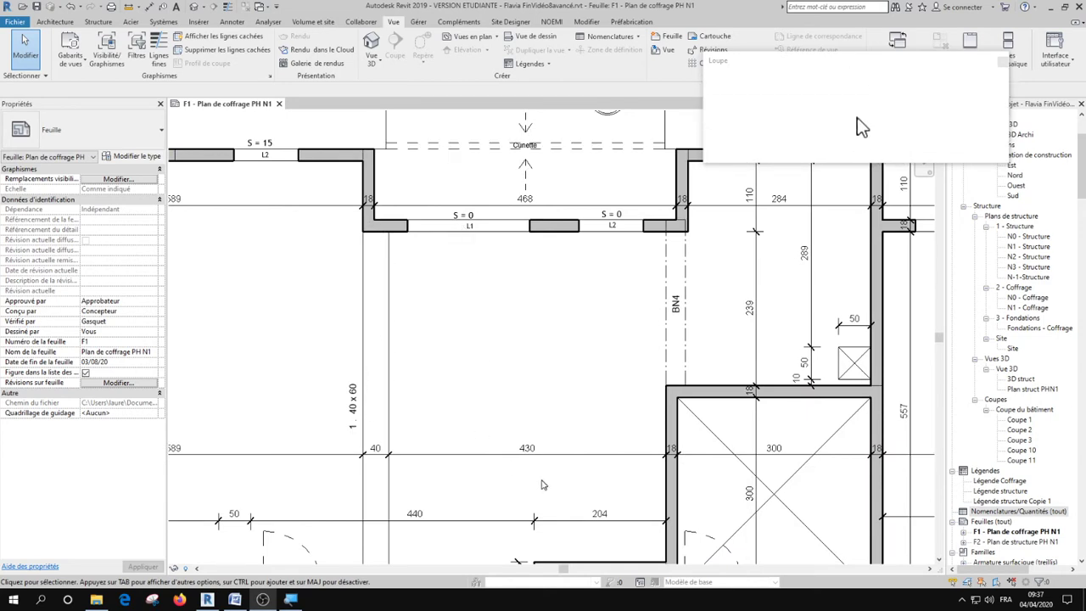
Examine the level N1 formwork plan and the balcony section on sheet F1, including their dimensions and elevation marks
middle_drag(442, 403, 513, 365)
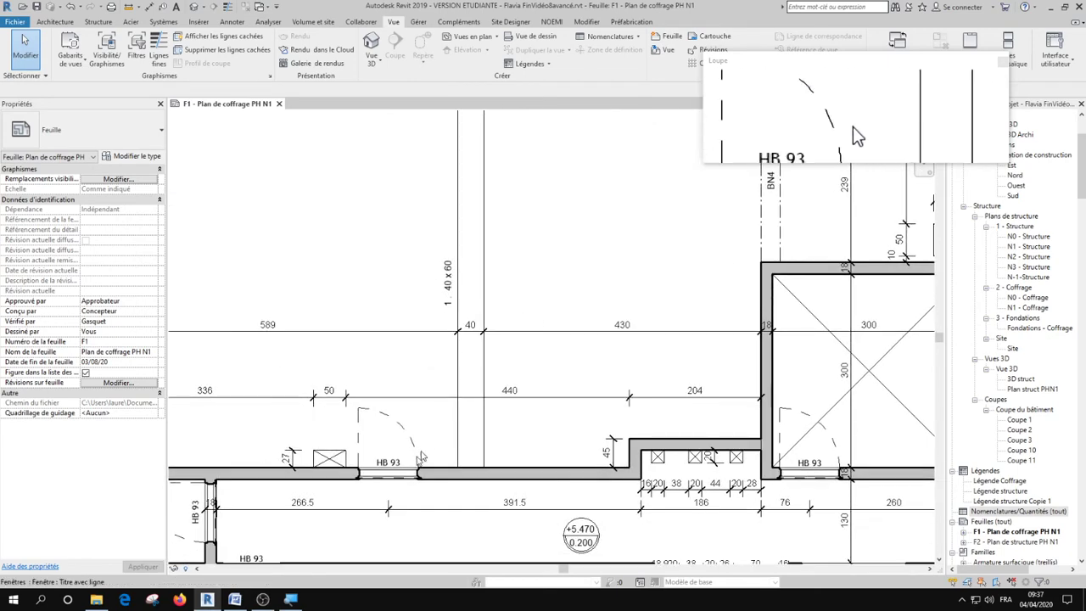
scroll(408, 489, down, 4)
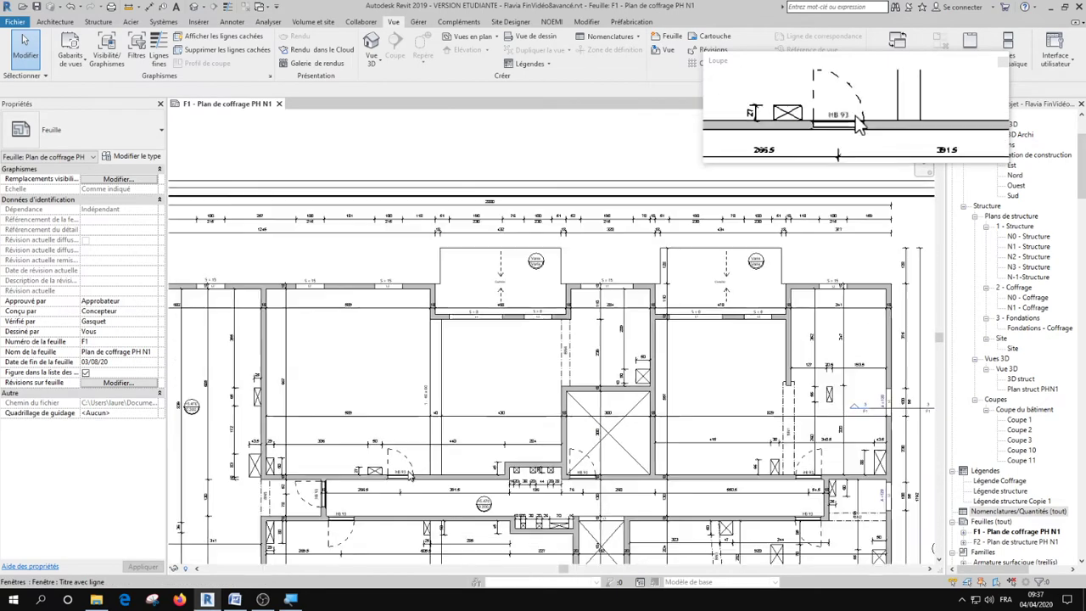
middle_drag(681, 402, 310, 385)
middle_drag(673, 370, 557, 325)
scroll(577, 332, up, 2)
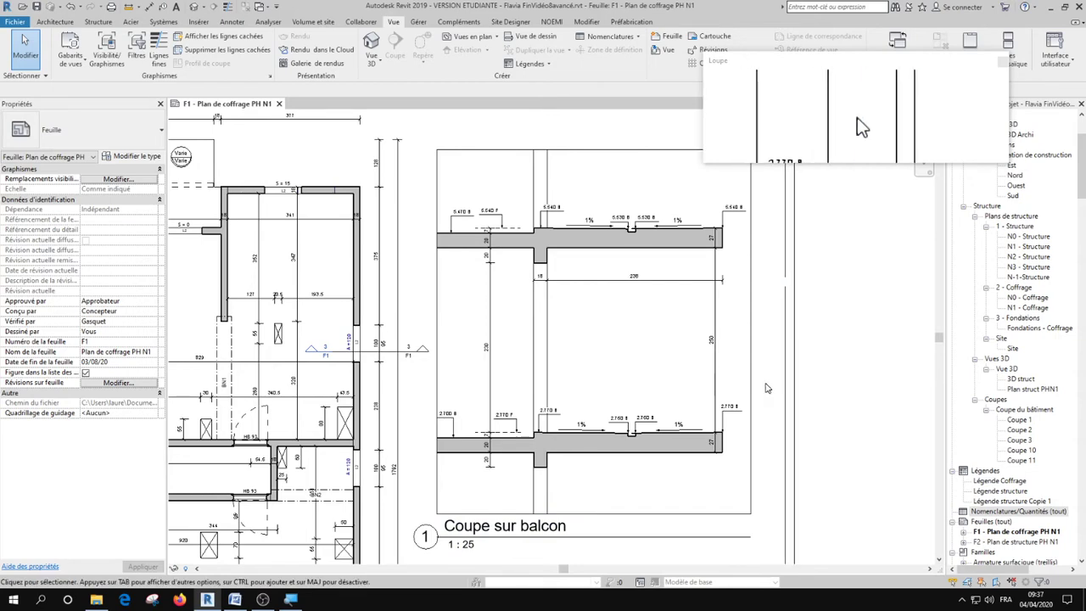
scroll(766, 389, down, 5)
Examine the dimensions and elevation marks of the sections "Coupe sur seuil" and "Coupe sur allège"
middle_drag(548, 458, 579, 187)
scroll(466, 475, up, 3)
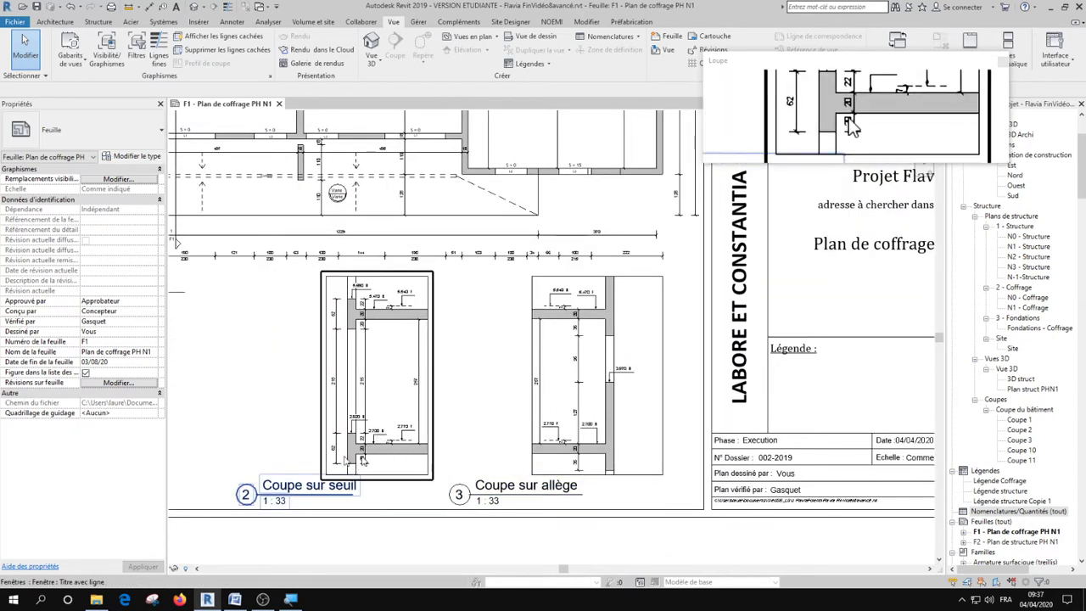
scroll(273, 457, up, 1)
scroll(273, 456, up, 1)
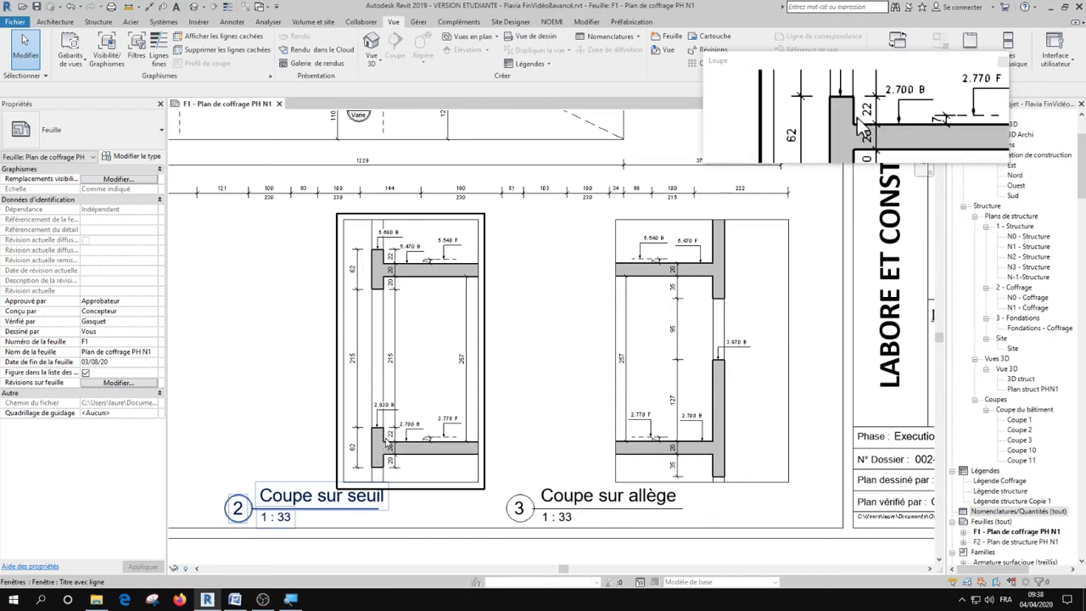
scroll(383, 437, up, 2)
scroll(397, 441, up, 2)
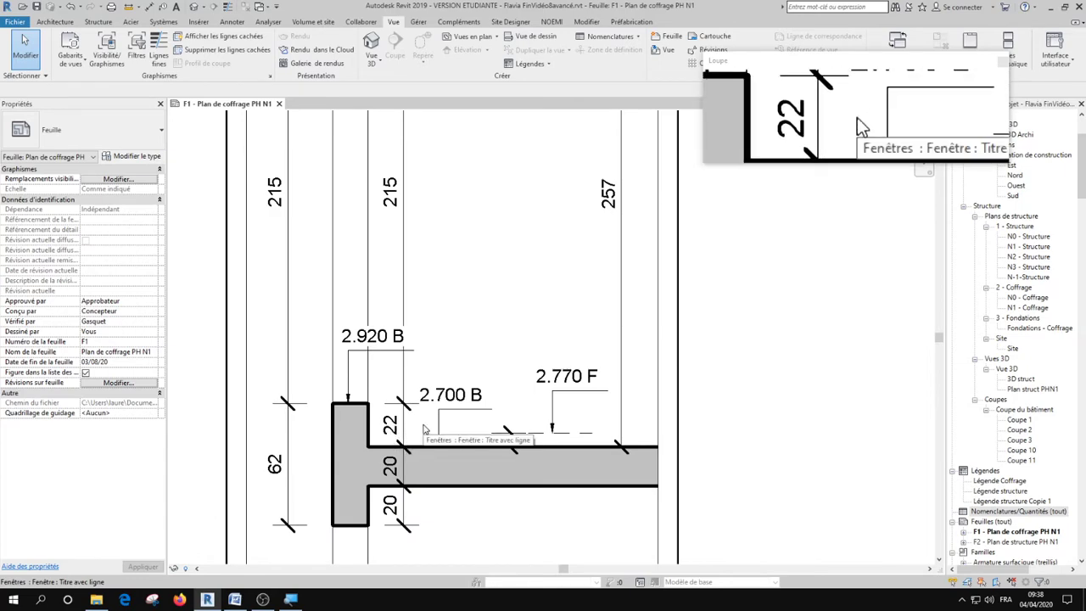
scroll(419, 435, down, 4)
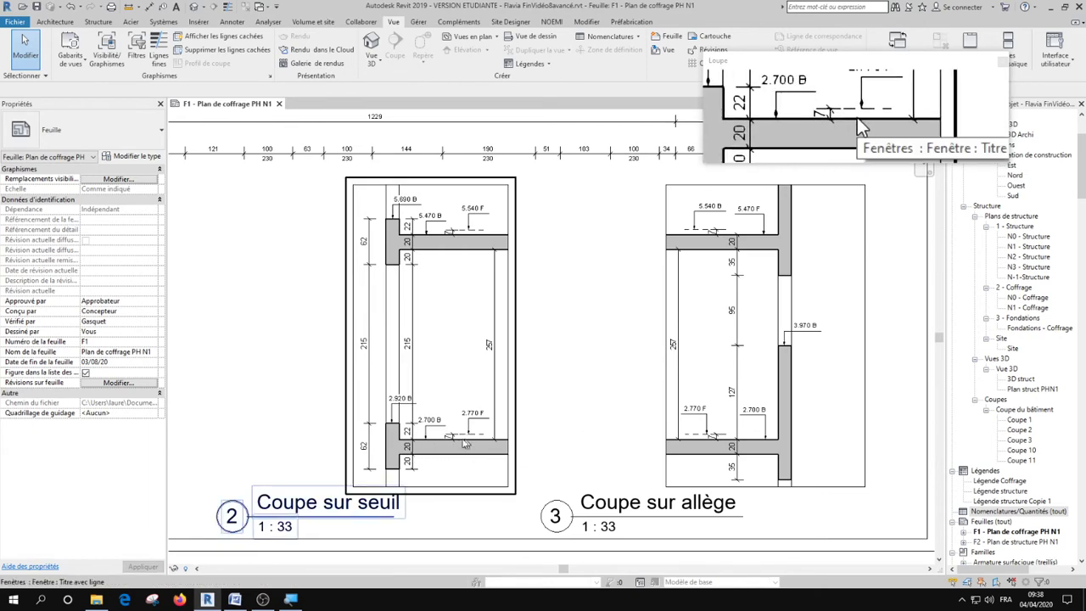
scroll(469, 443, up, 2)
middle_drag(514, 438, 225, 439)
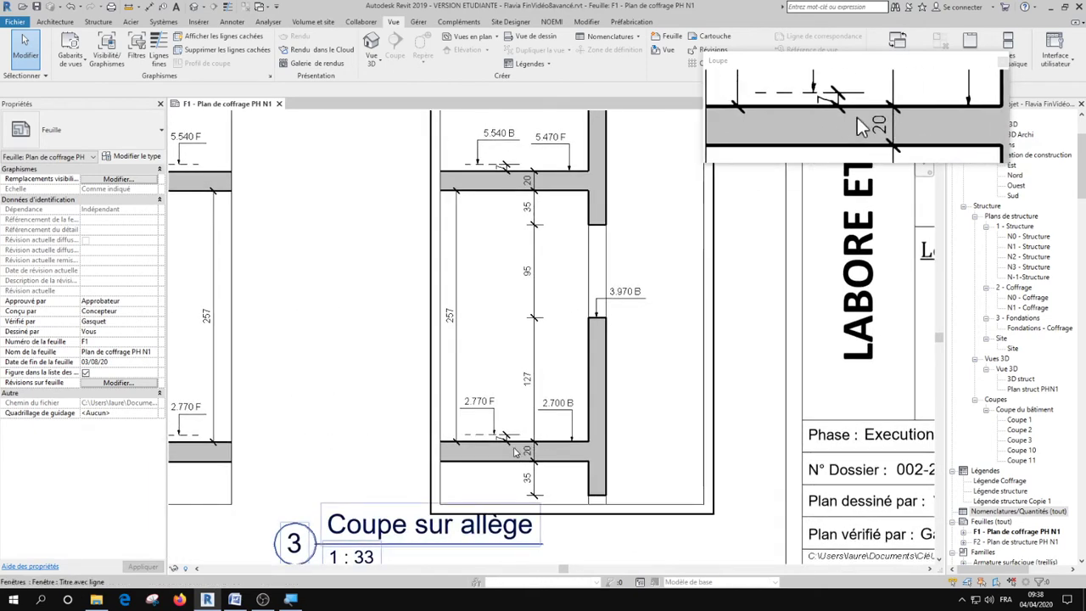
scroll(513, 448, up, 2)
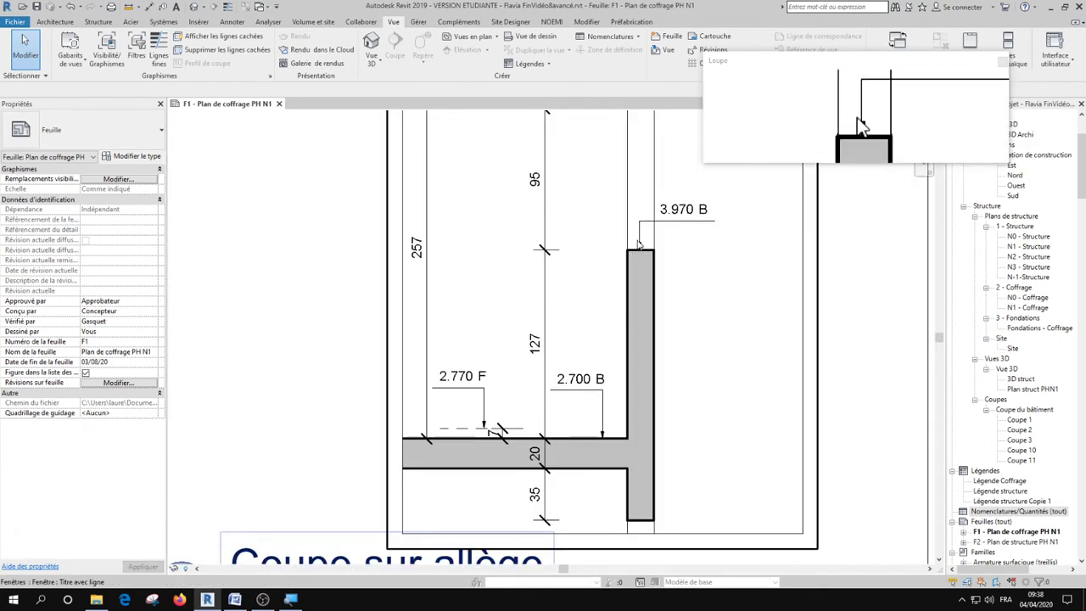
scroll(540, 340, down, 4)
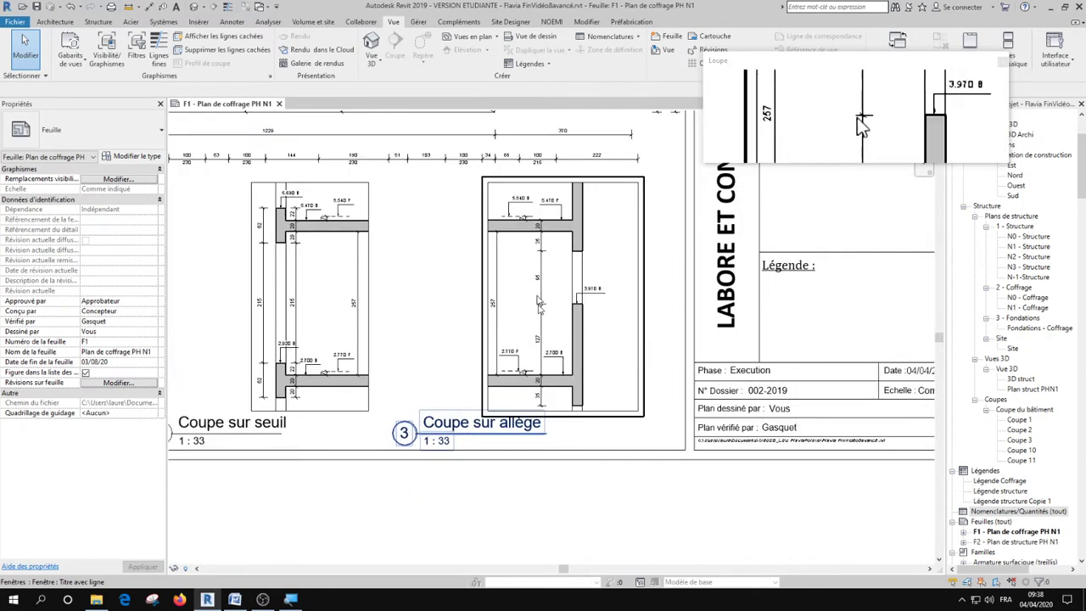
scroll(436, 307, down, 2)
scroll(438, 370, down, 2)
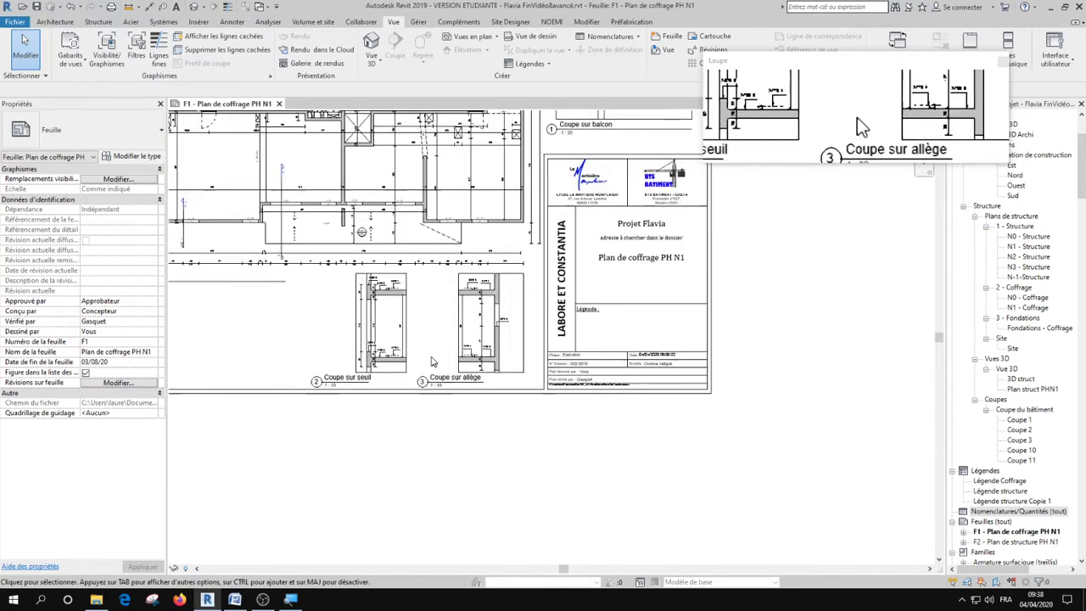
Check the view numbering on the sheet and inspect the detail number and extents of the "Vue en plan du PH du N1" viewport
middle_drag(478, 358, 671, 351)
scroll(679, 323, up, 4)
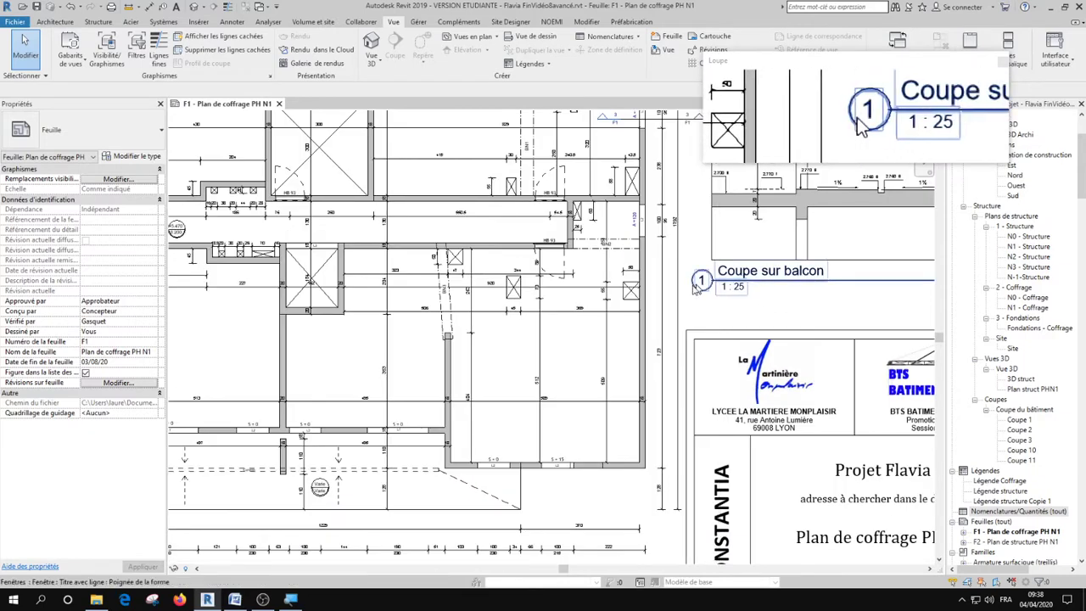
scroll(425, 383, down, 2)
middle_drag(426, 383, 637, 347)
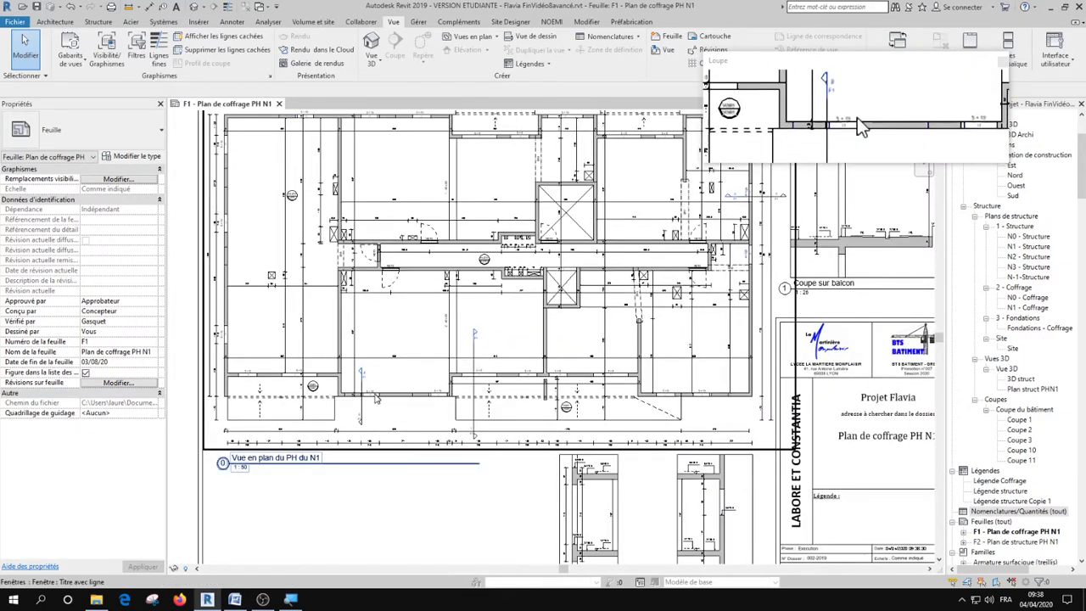
click(383, 372)
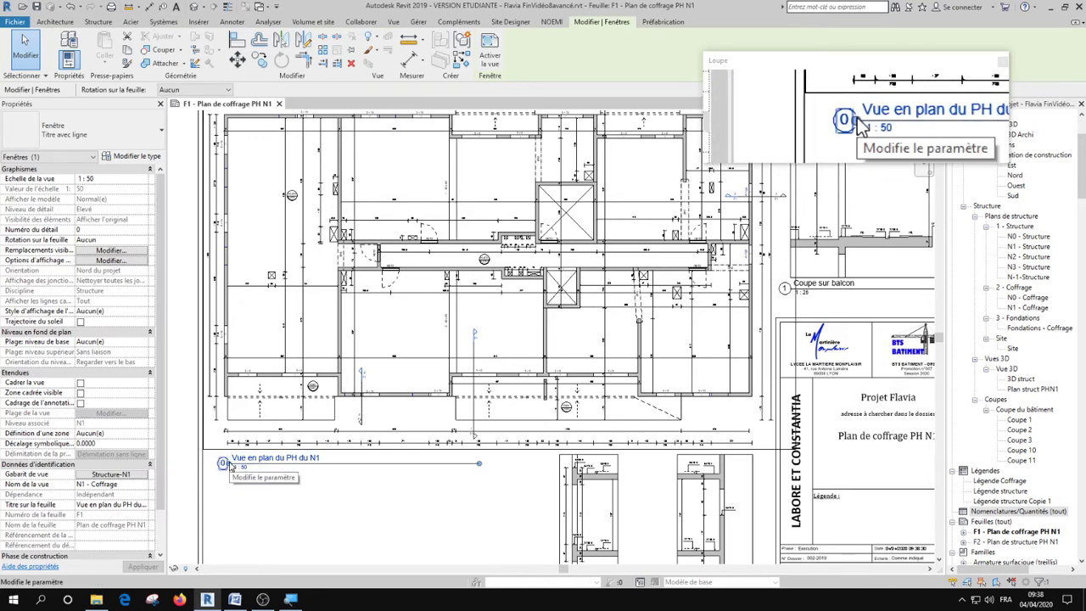
click(226, 464)
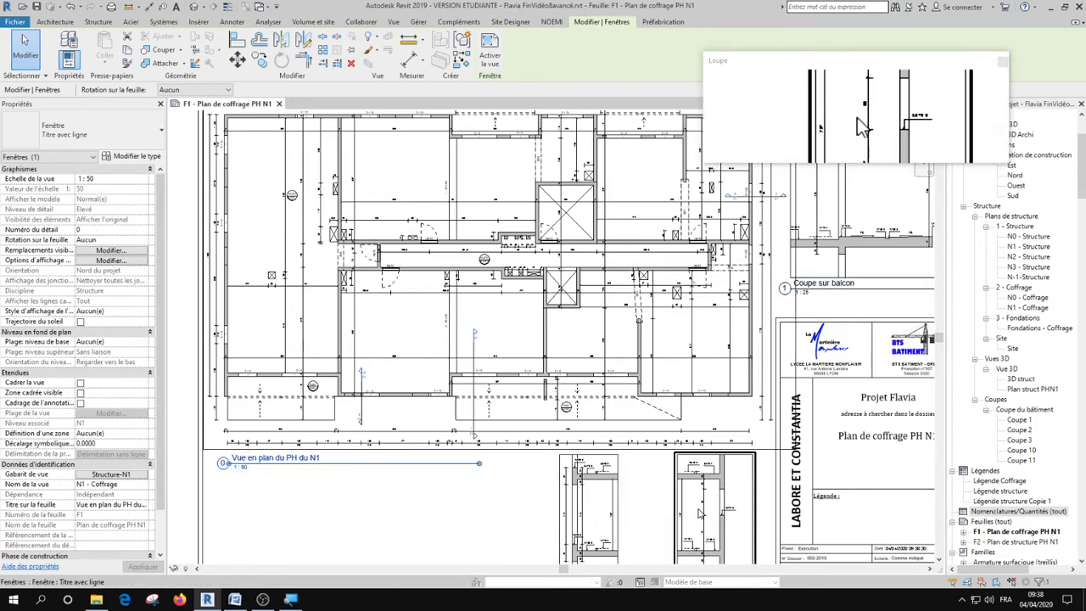
click(458, 506)
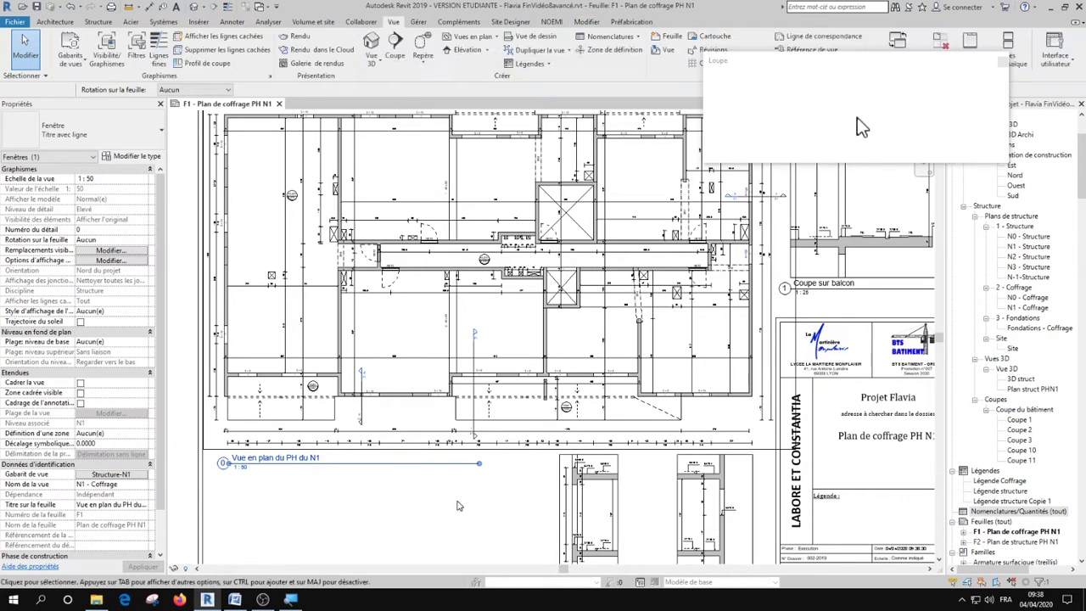
scroll(452, 489, down, 2)
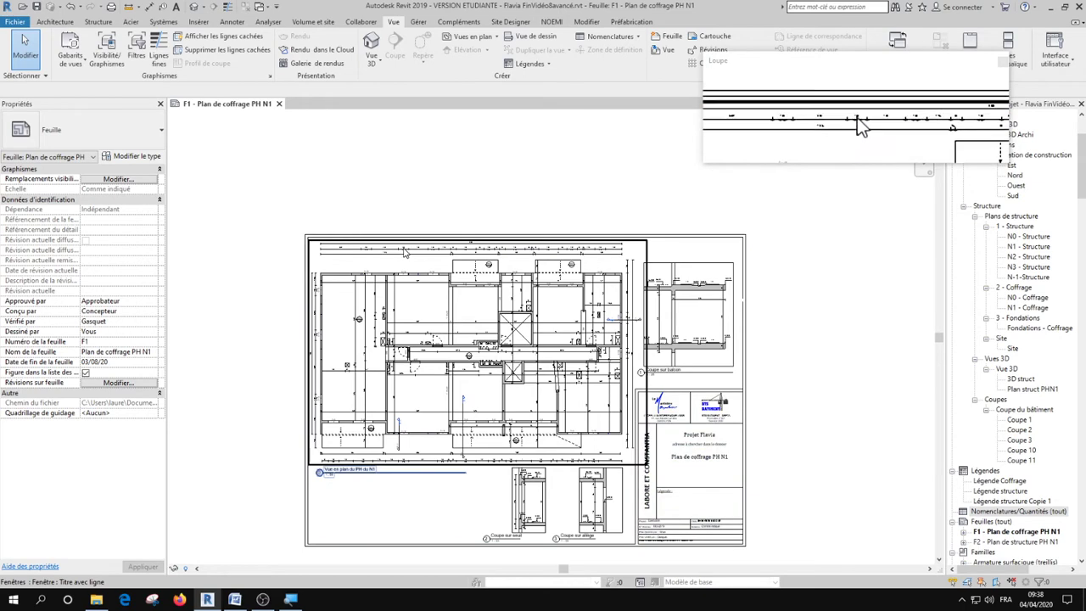
click(352, 239)
click(638, 203)
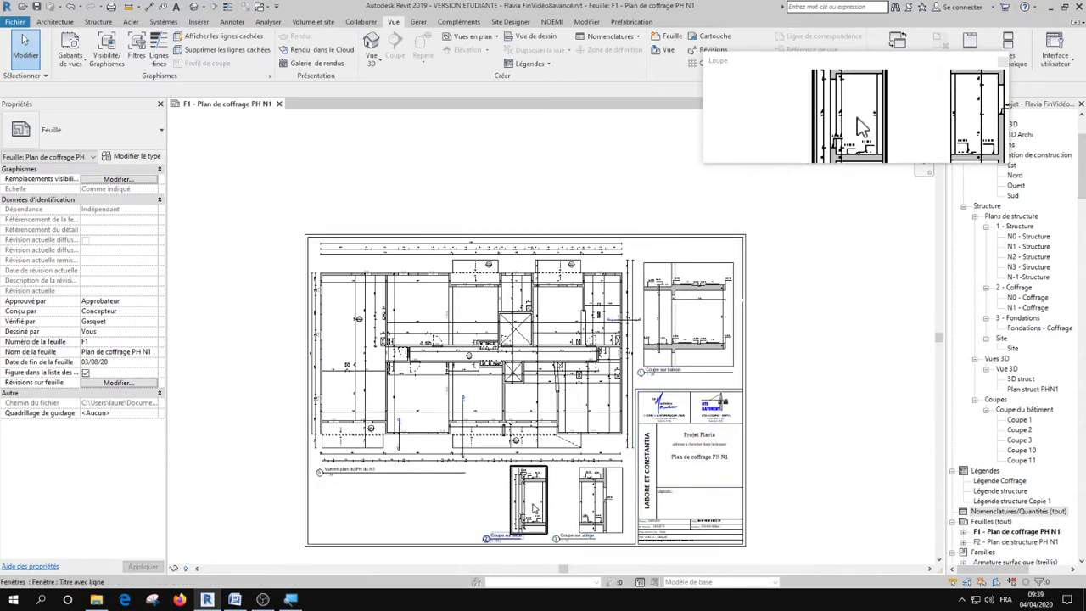
Inspect the crop settings of the "Coupe sur balcon" view from within the sheet
scroll(720, 366, up, 3)
click(719, 366)
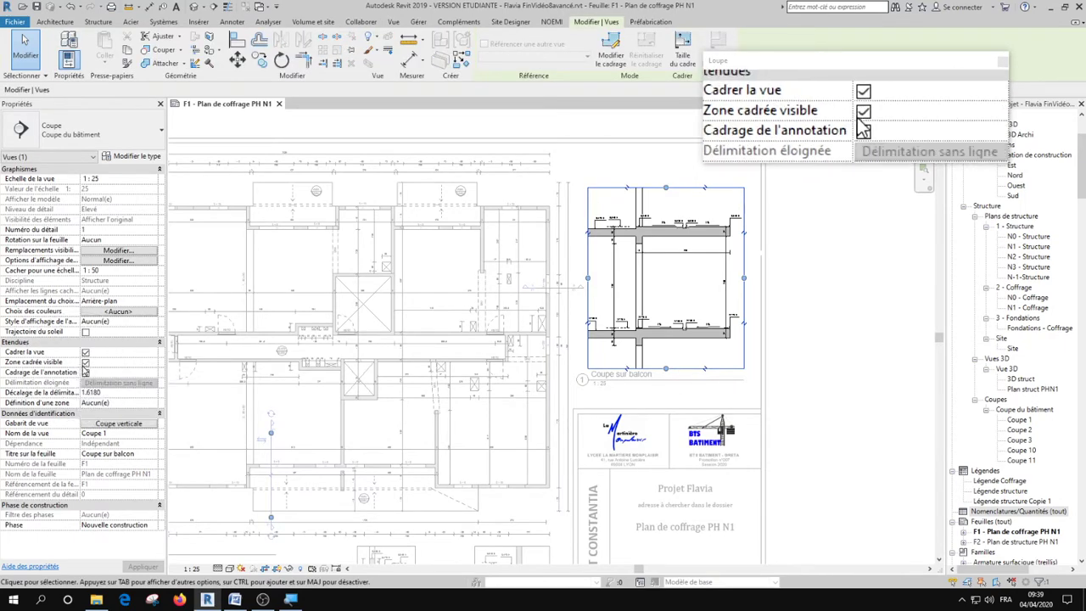
click(806, 286)
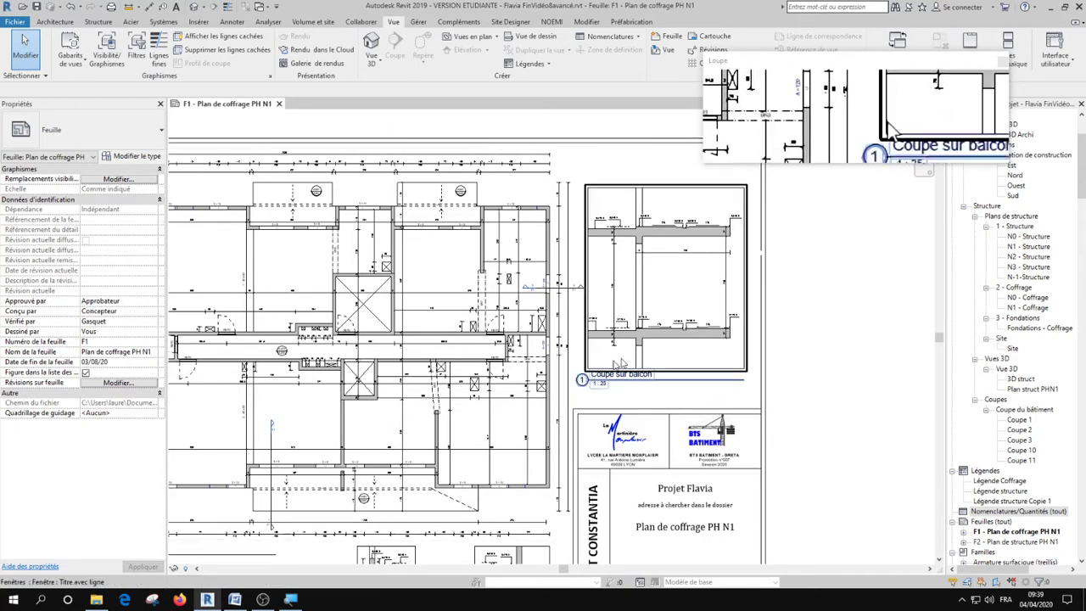
Toggle the visible crop region of the "Coupe sur balcon" viewport off and back on
click(668, 353)
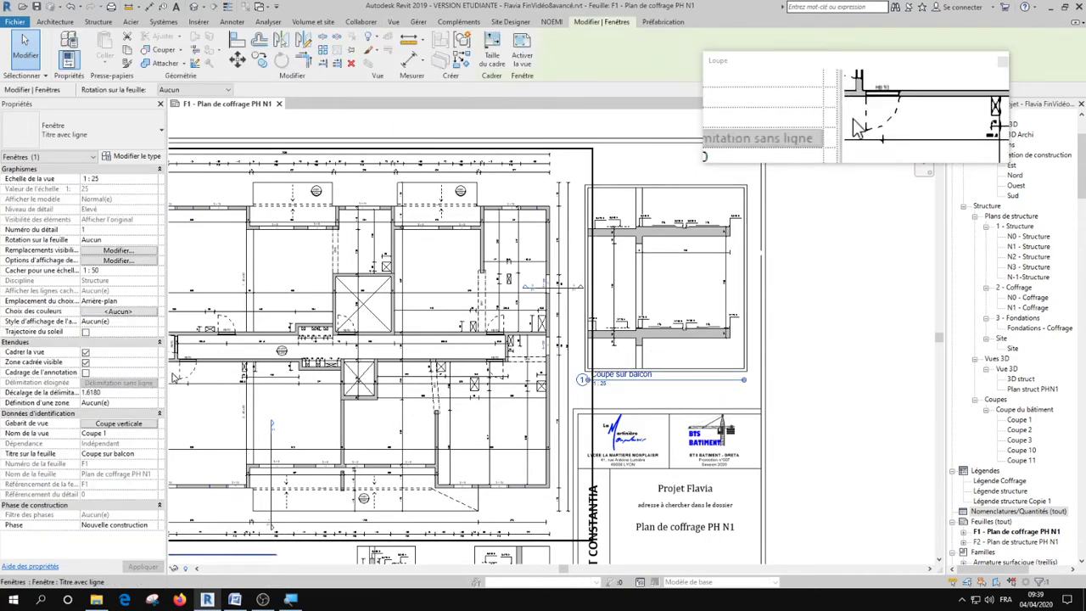
click(85, 362)
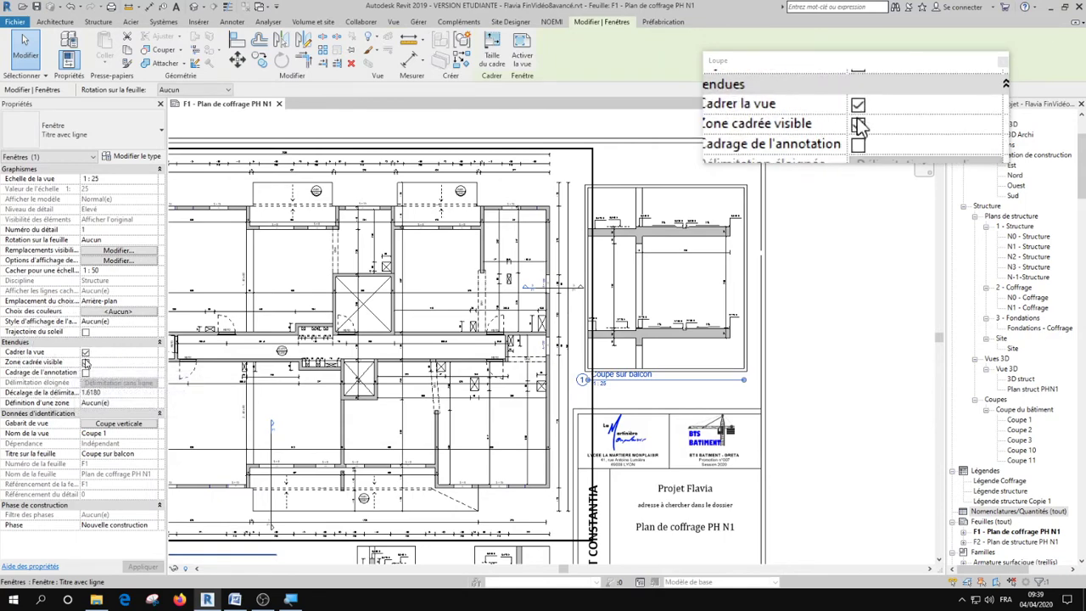
click(85, 362)
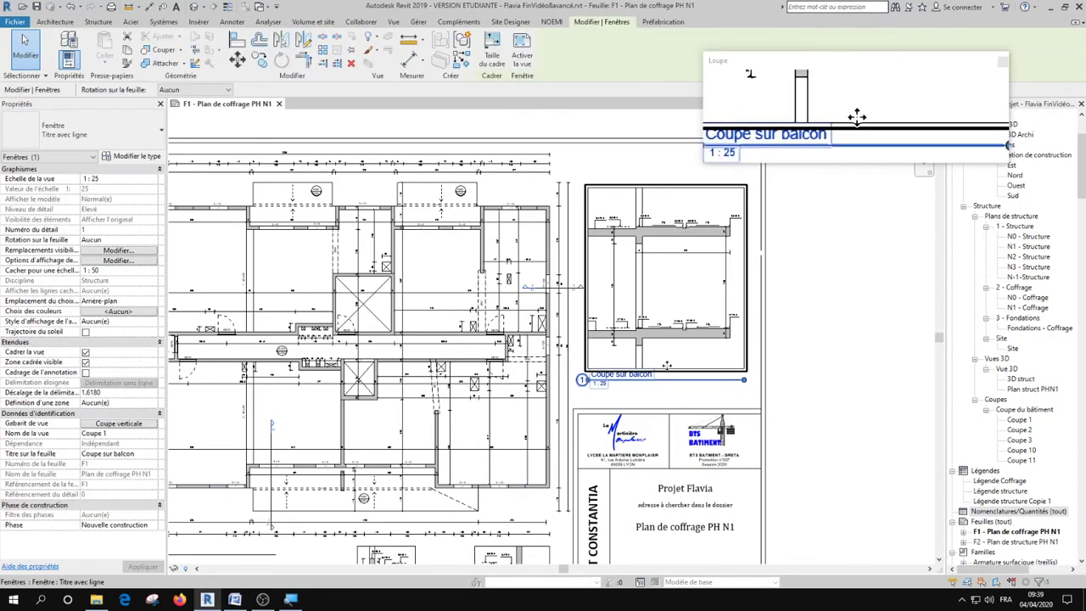
Move the "Coupe sur balcon" viewport slightly upward on the sheet, keeping it above the title block
scroll(667, 366, down, 3)
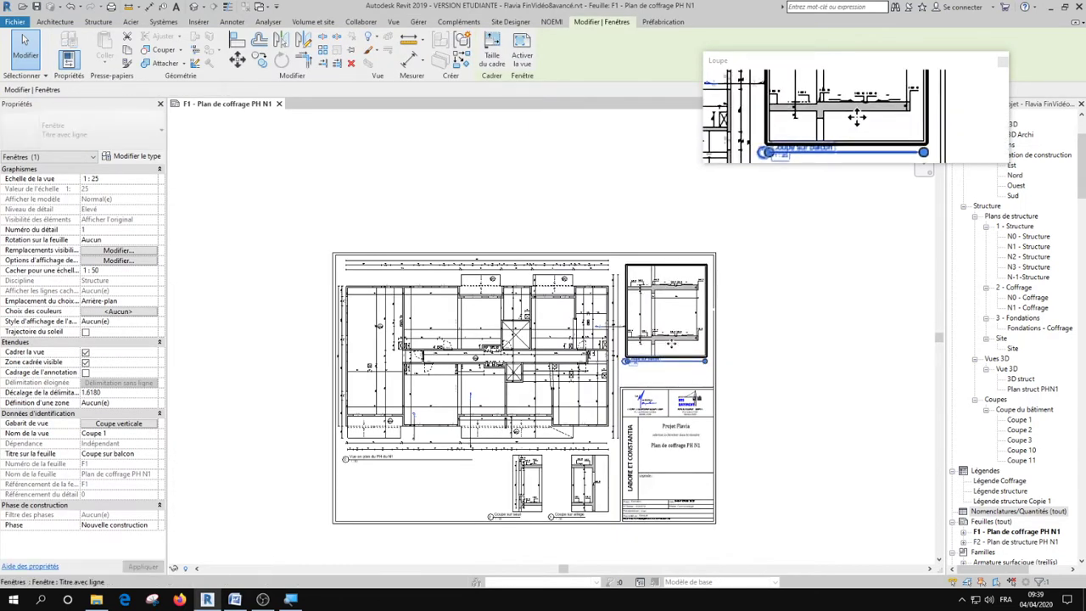
click(737, 372)
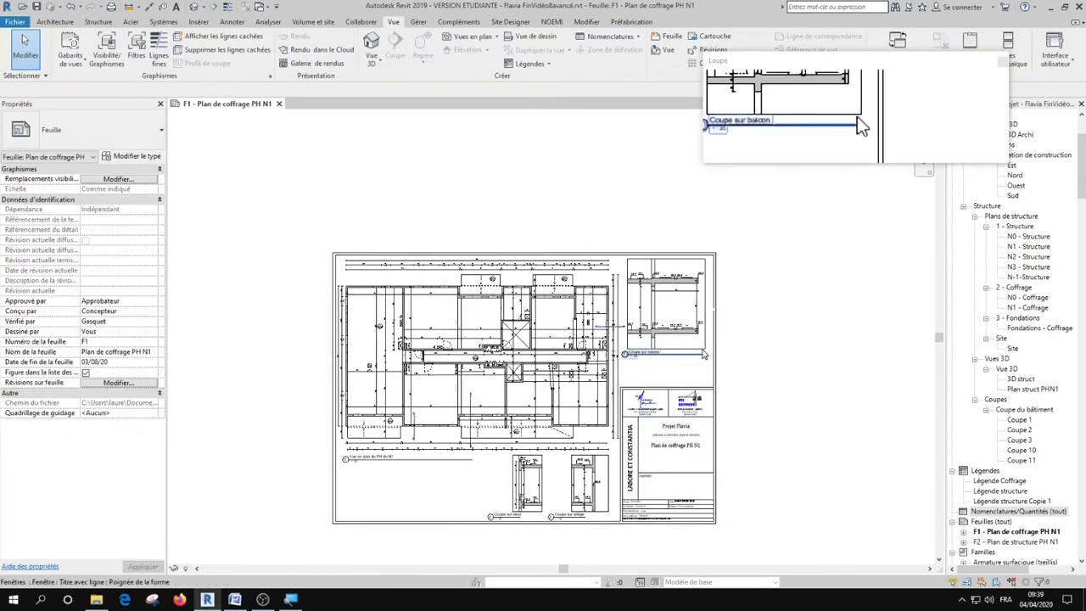
scroll(703, 355, up, 5)
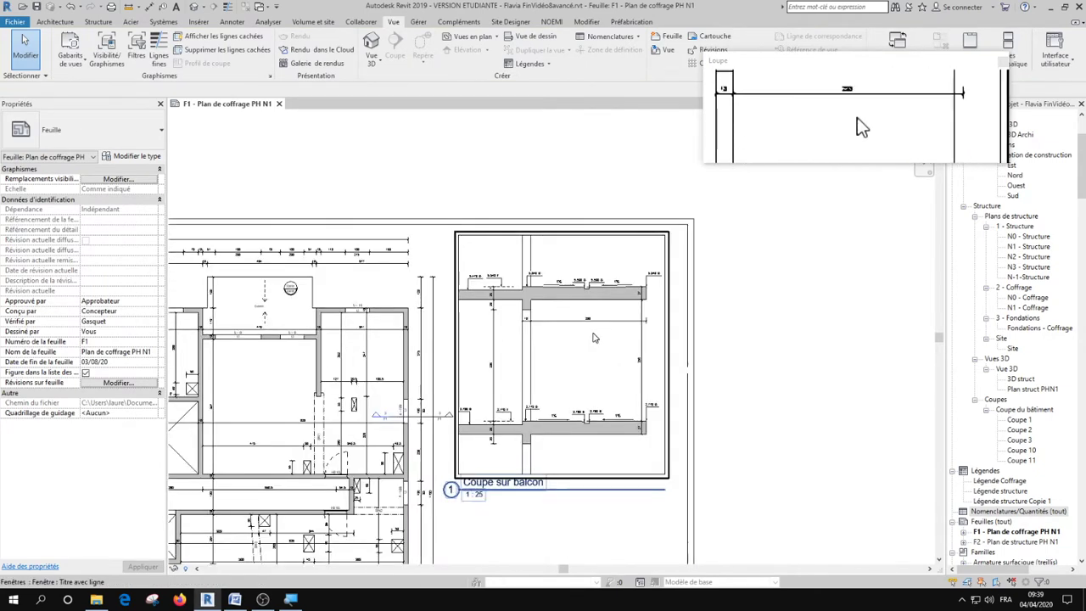
drag(577, 341, 569, 335)
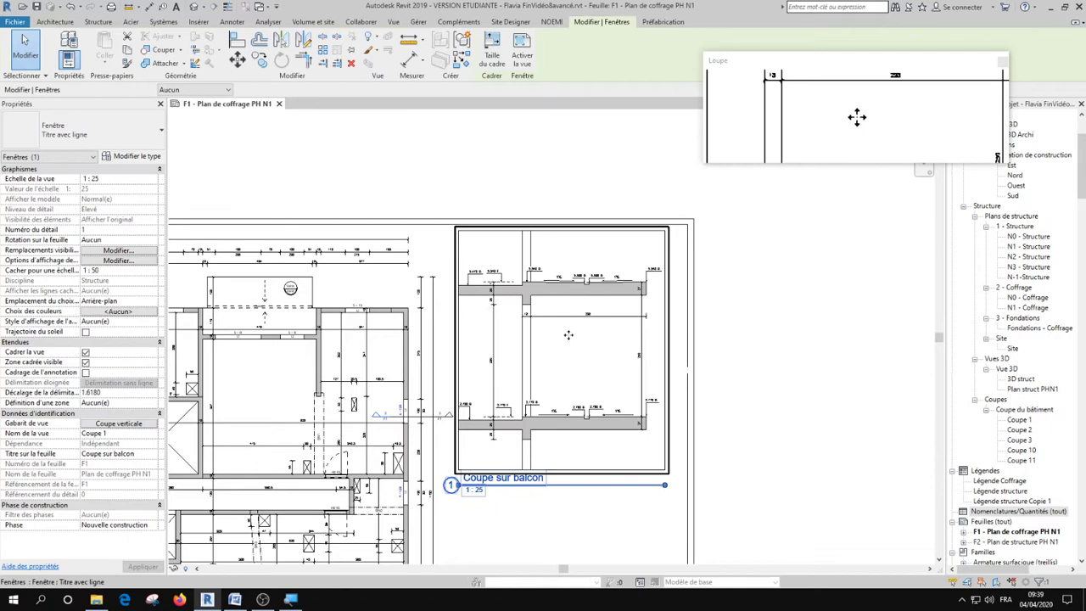
click(813, 317)
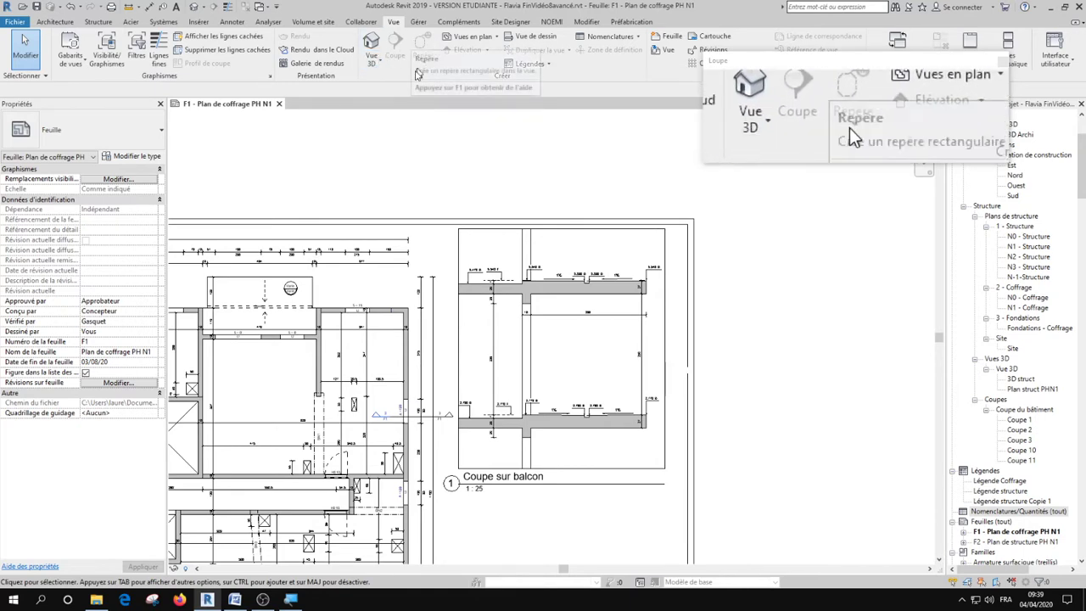
Activate the "Coupe sur balcon" view and create a rectangular callout around the small channel in the upper balcony slab
double_click(592, 367)
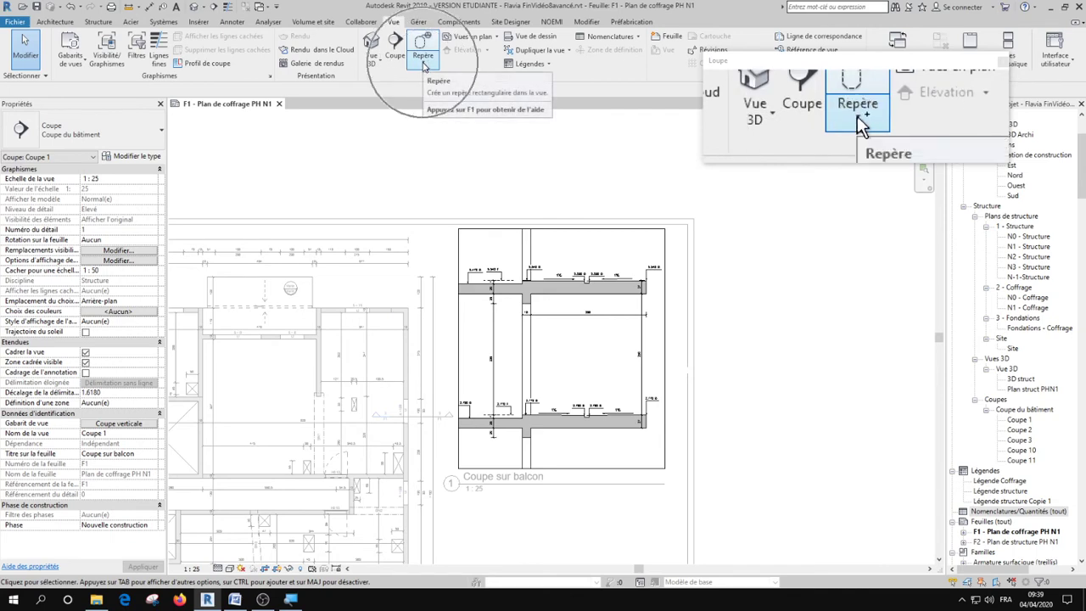
click(423, 66)
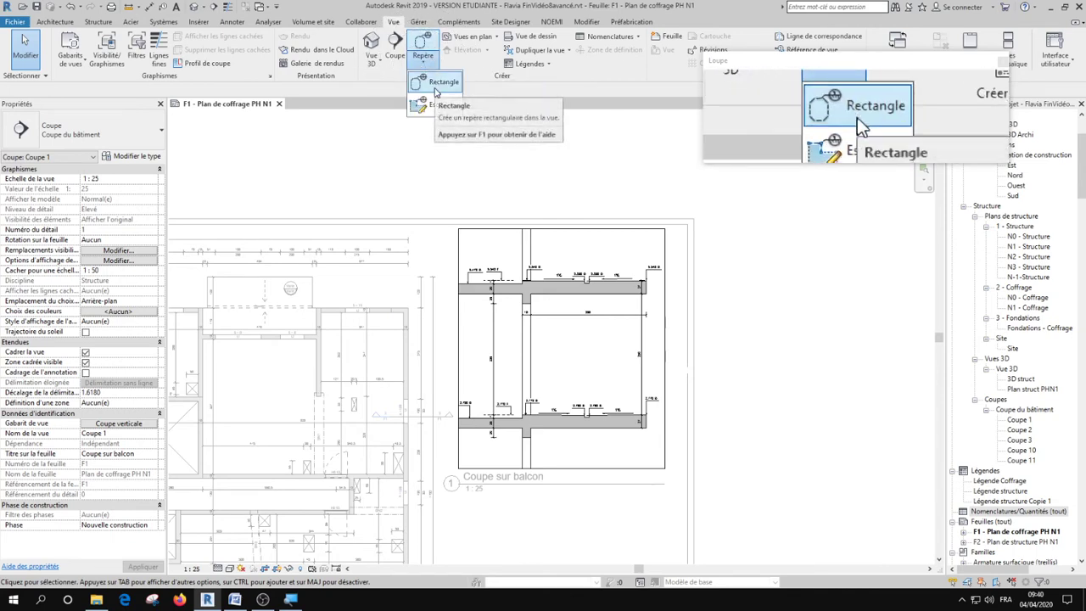
click(433, 78)
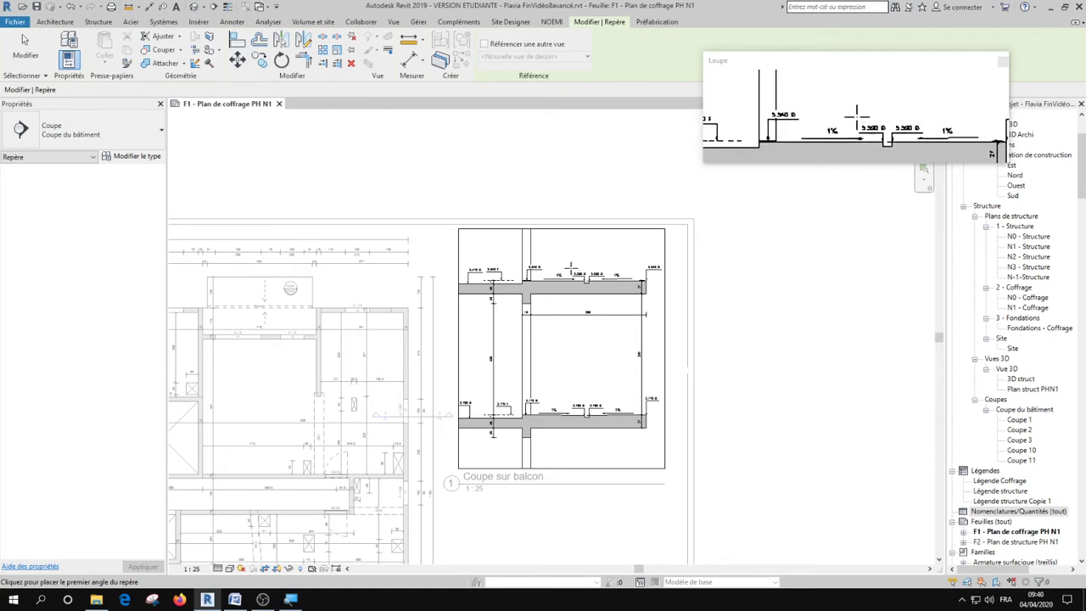
click(571, 270)
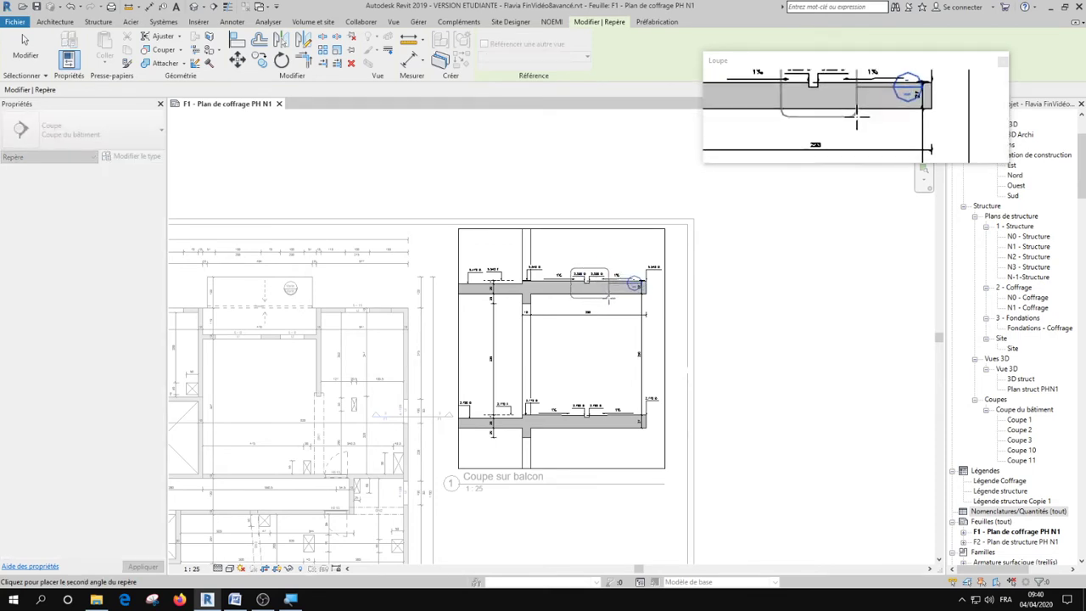
click(608, 297)
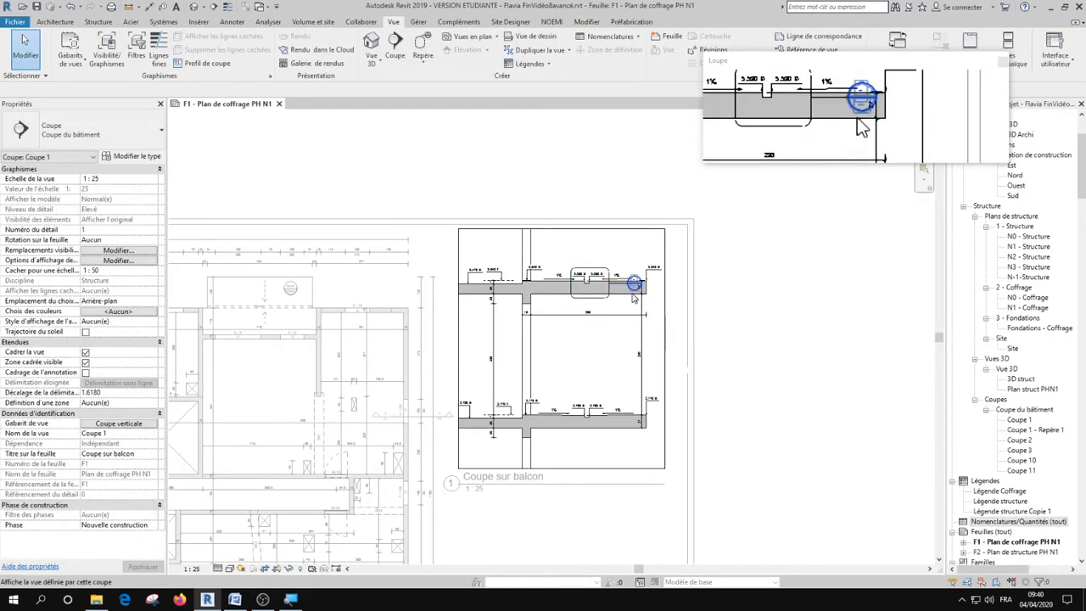
Move the callout's reference bubble out of the upper balcony slab, placing it above and to the right of the callout frame
scroll(635, 288, up, 5)
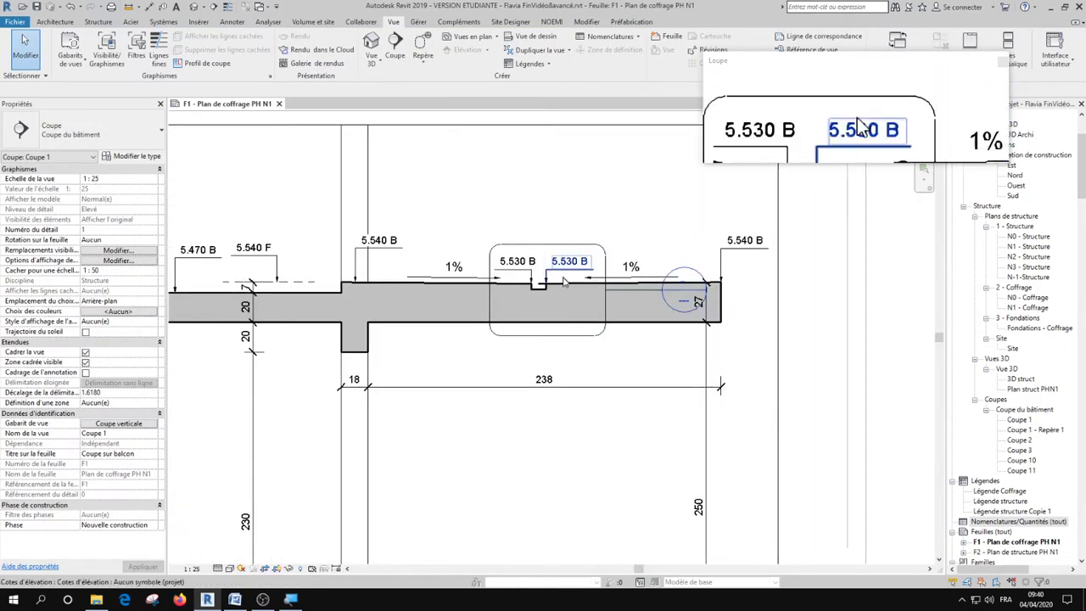
click(638, 293)
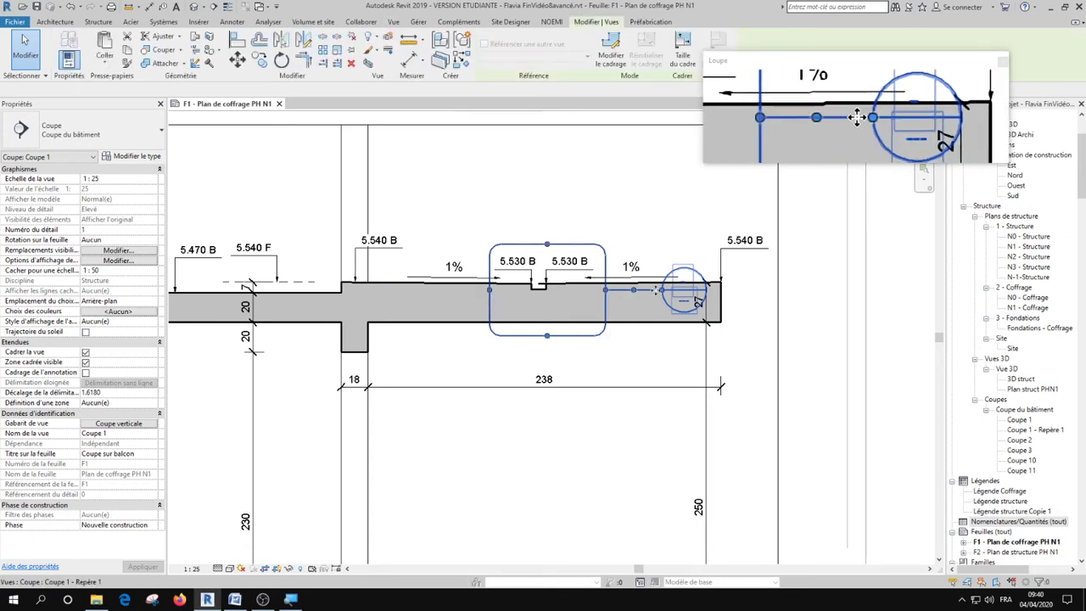
drag(644, 206, 637, 195)
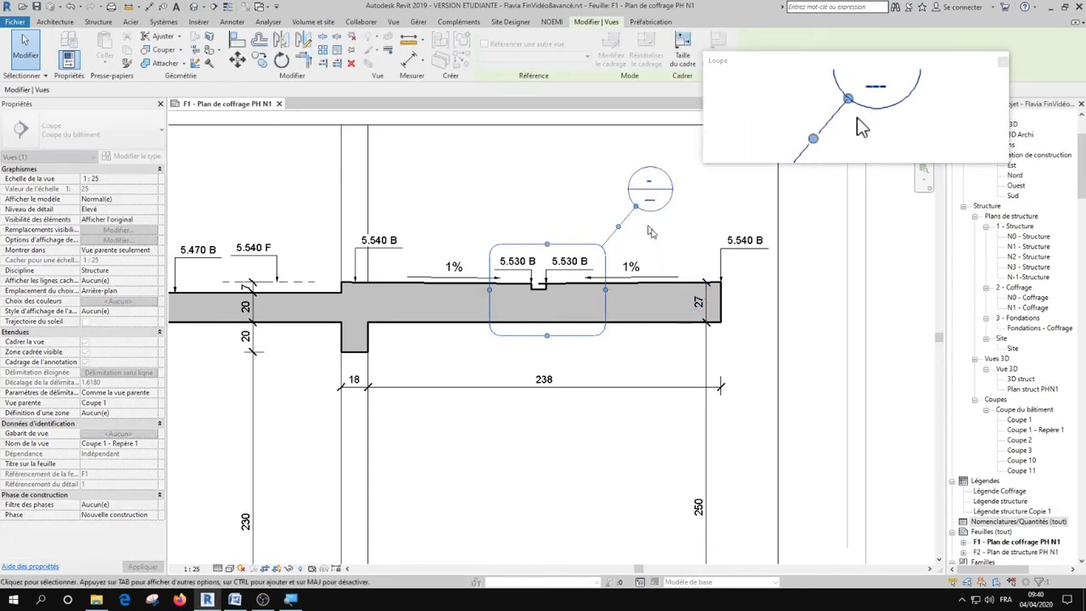
drag(649, 231, 659, 212)
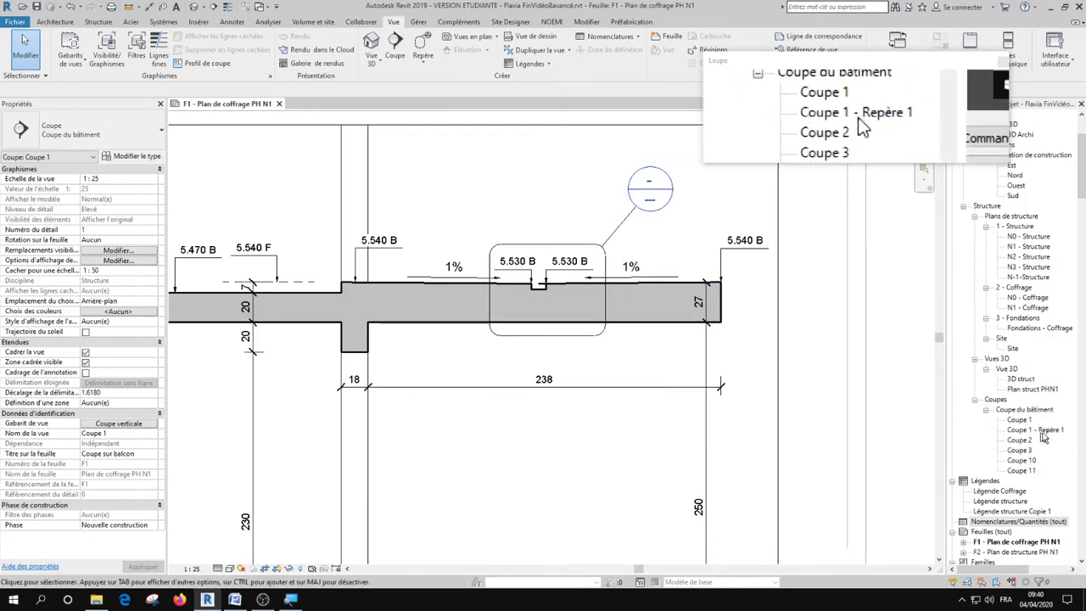
Open the "Coupe 1 - Repère 1" view and set its scale to 1:10
key(ctrl)
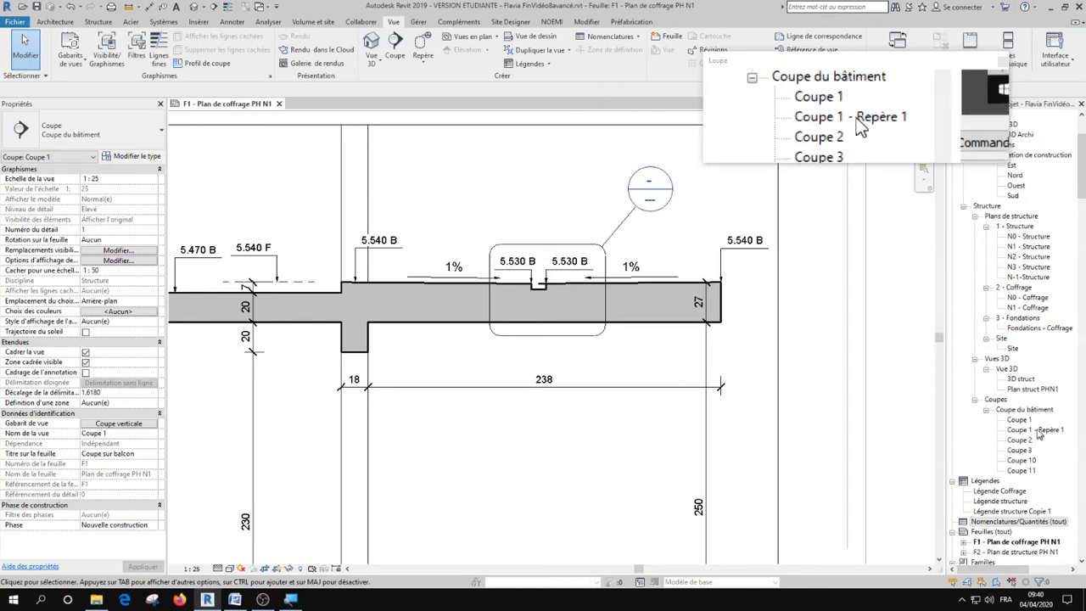
click(1022, 431)
double_click(1020, 431)
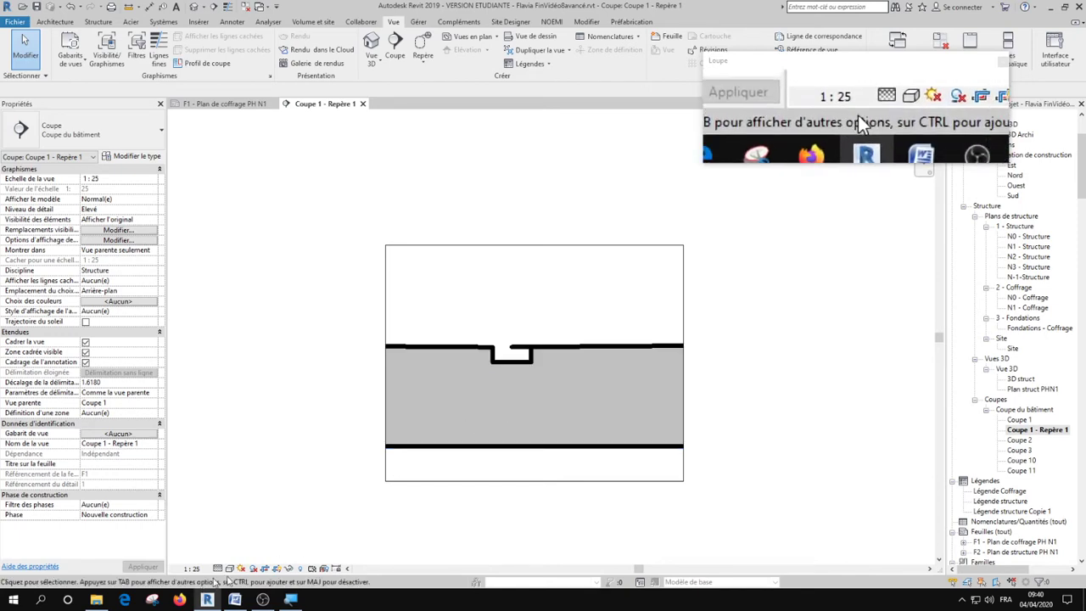
click(191, 567)
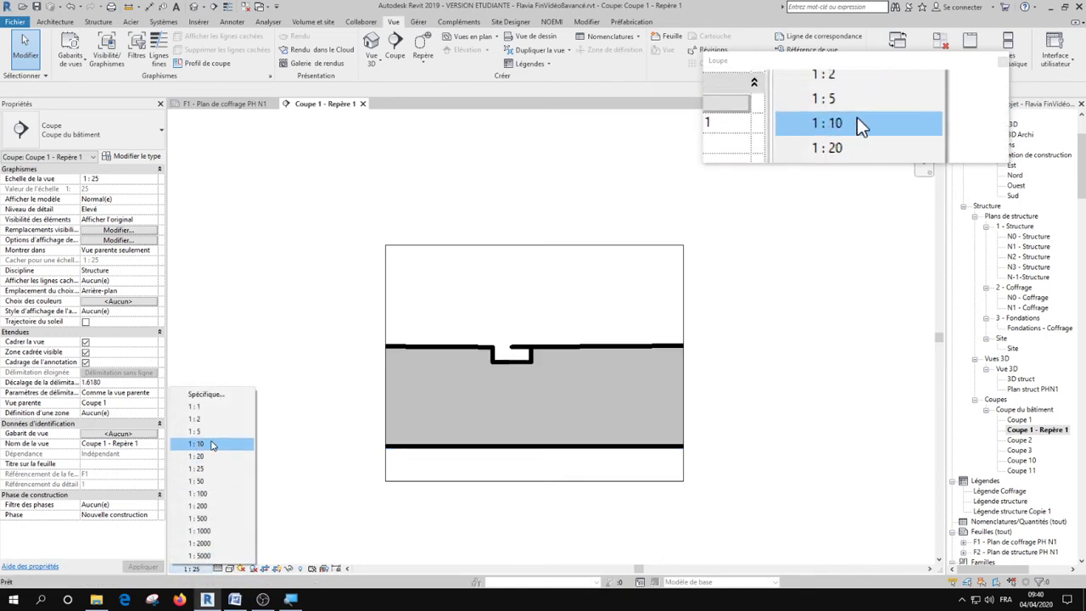
click(208, 443)
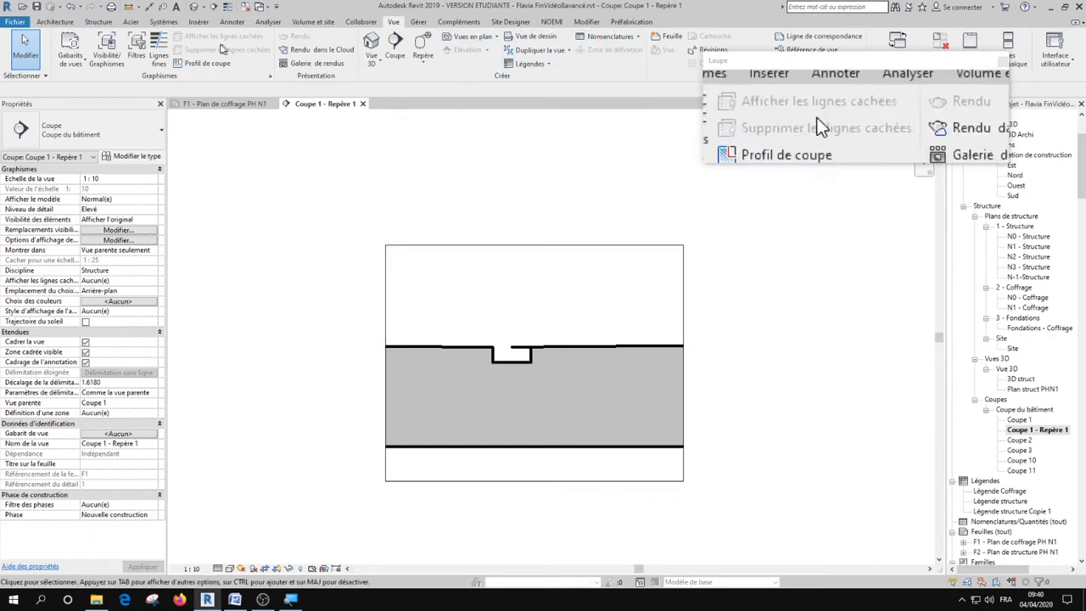
Dimension the slab's thickness vertically, from its underside to its upper surface beside the channel, placing the dimension left of the channel
click(149, 6)
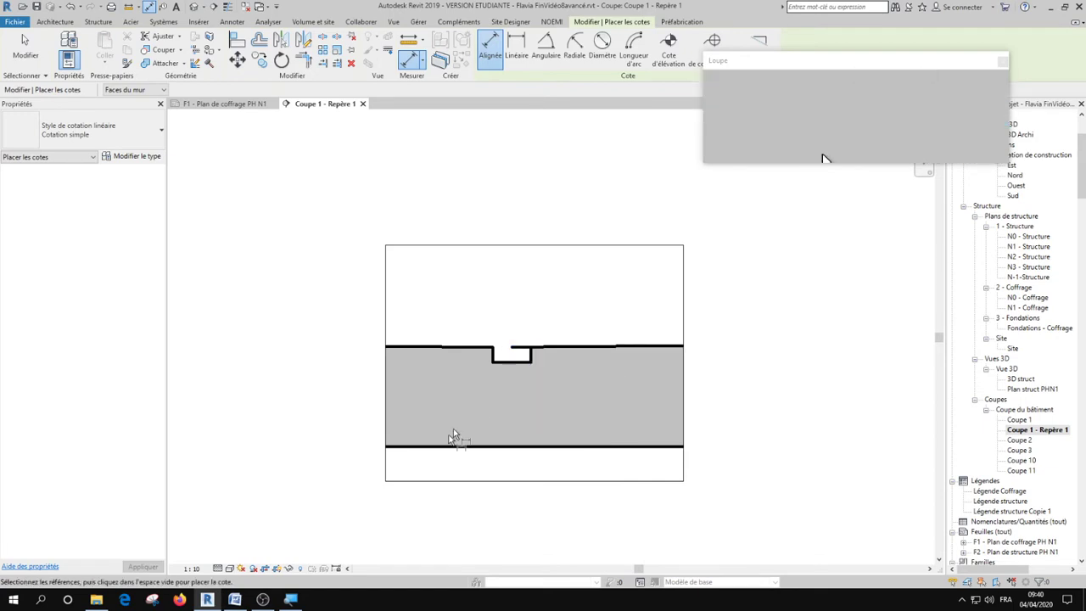
click(434, 447)
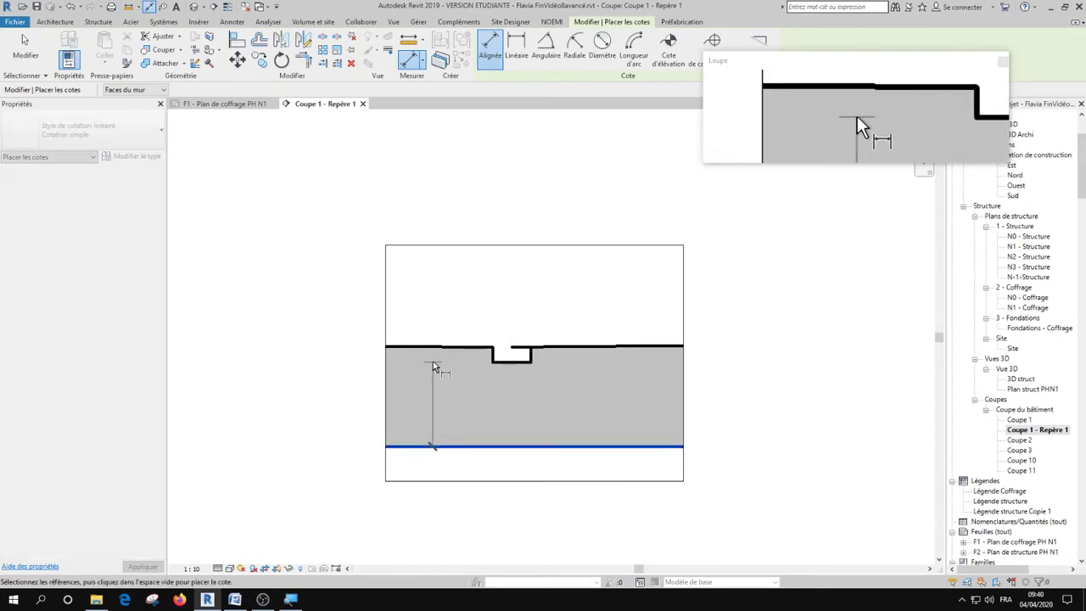
click(491, 347)
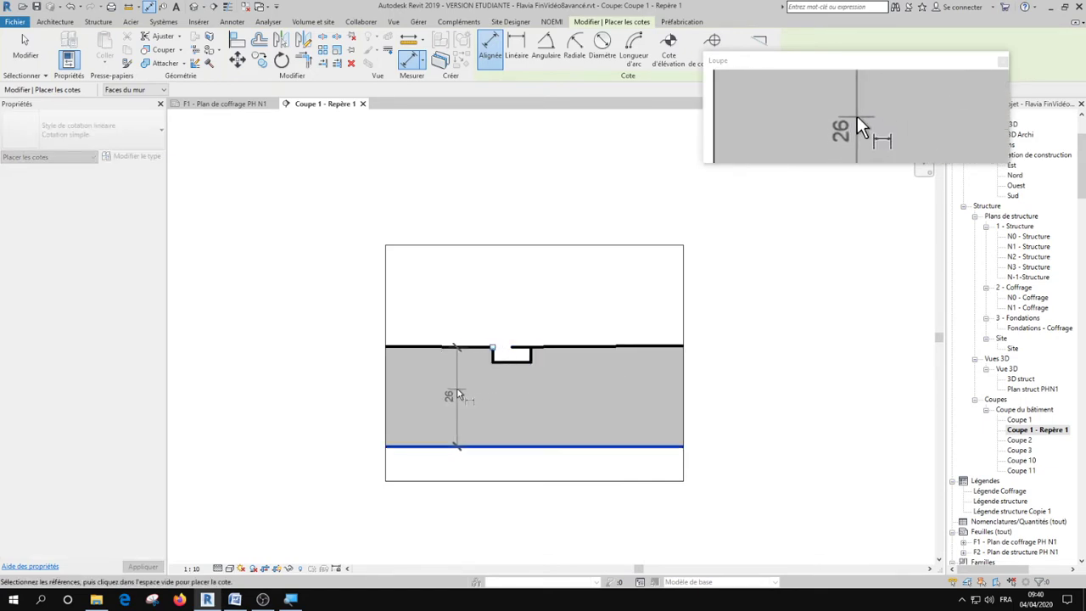
click(458, 395)
Dimension the channel's width above the slab and its depth just beside the channel's right side
click(530, 357)
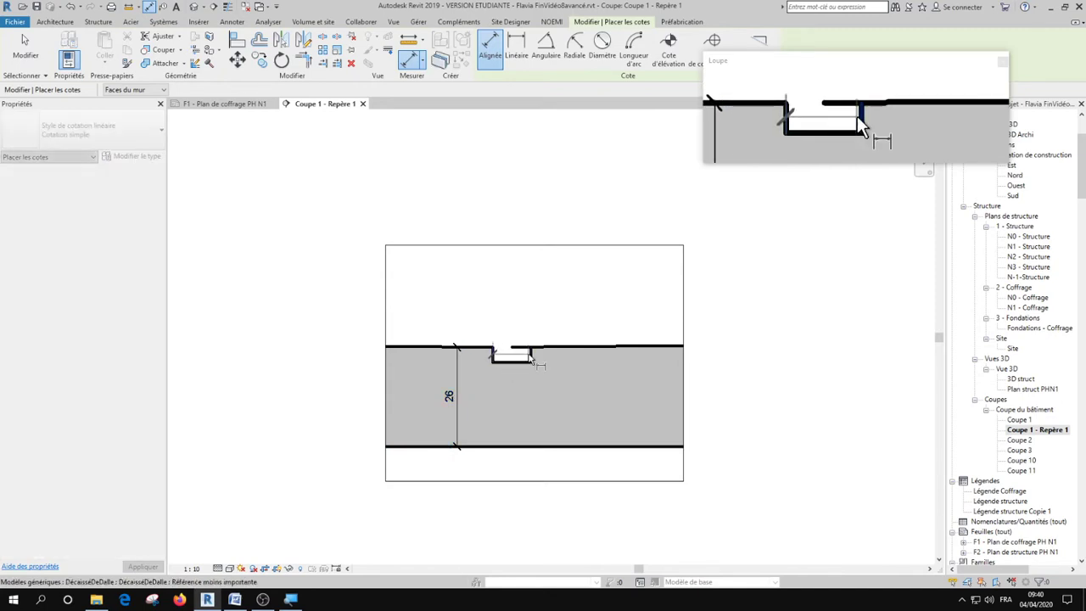
click(531, 316)
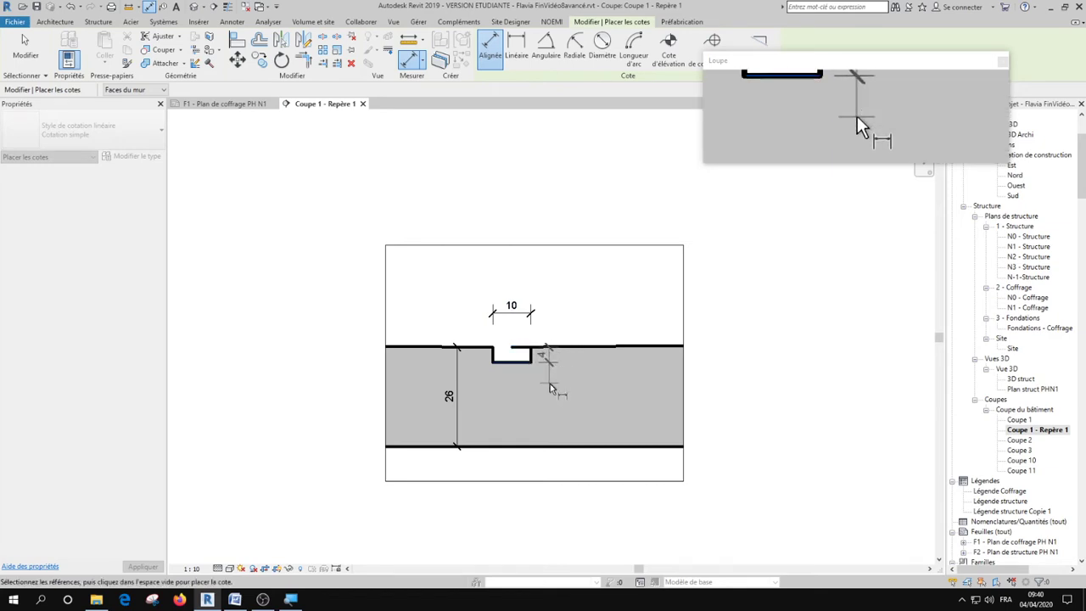
click(556, 325)
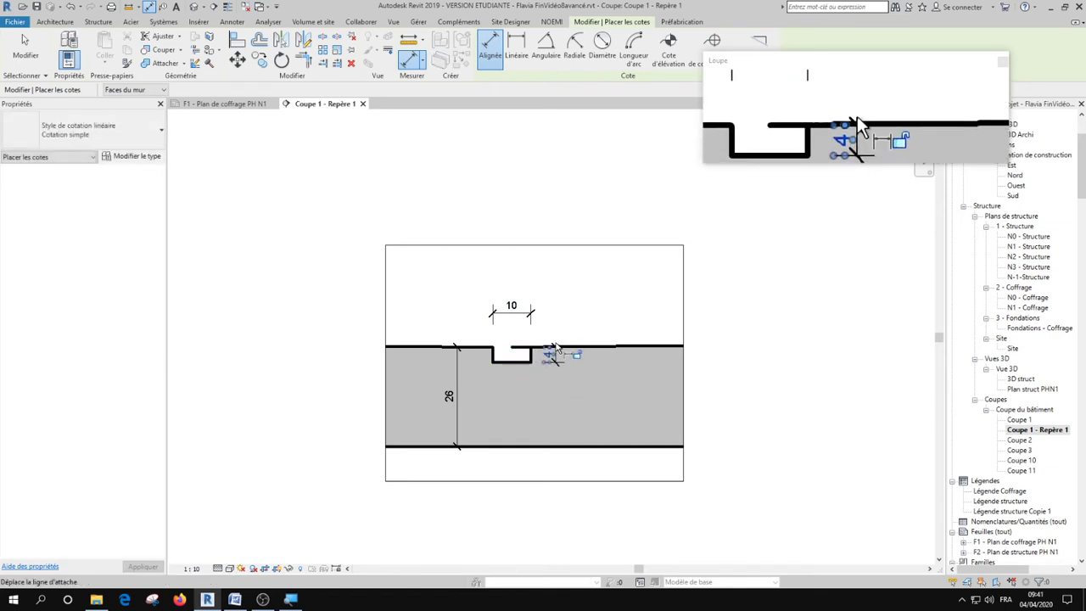
key(Escape)
key(Escape)
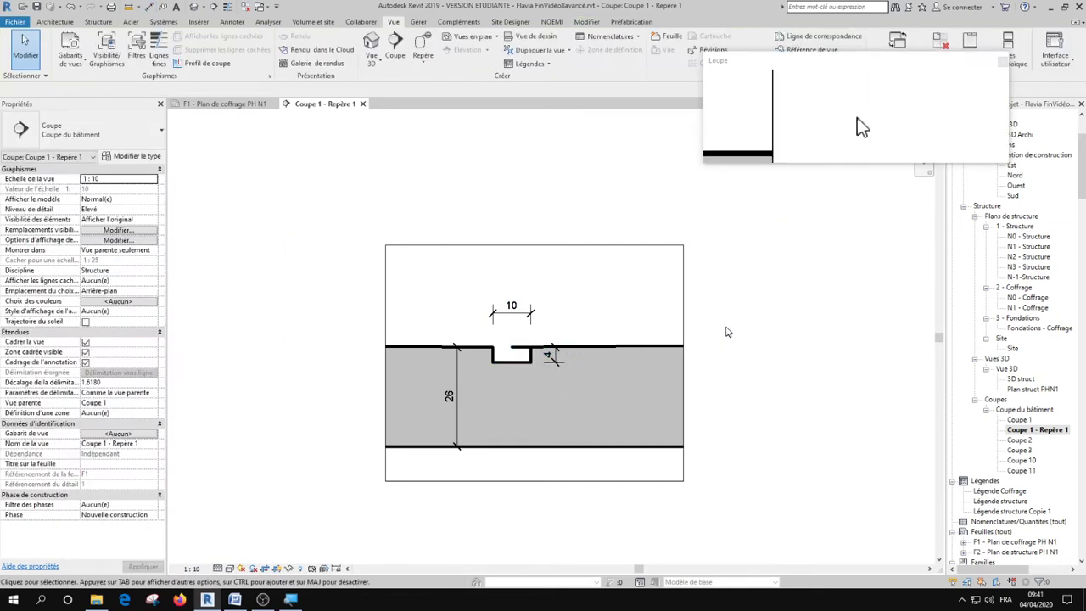
Close the detail view and deactivate the "Coupe sur balcon" view on sheet F1
click(362, 103)
scroll(557, 382, down, 2)
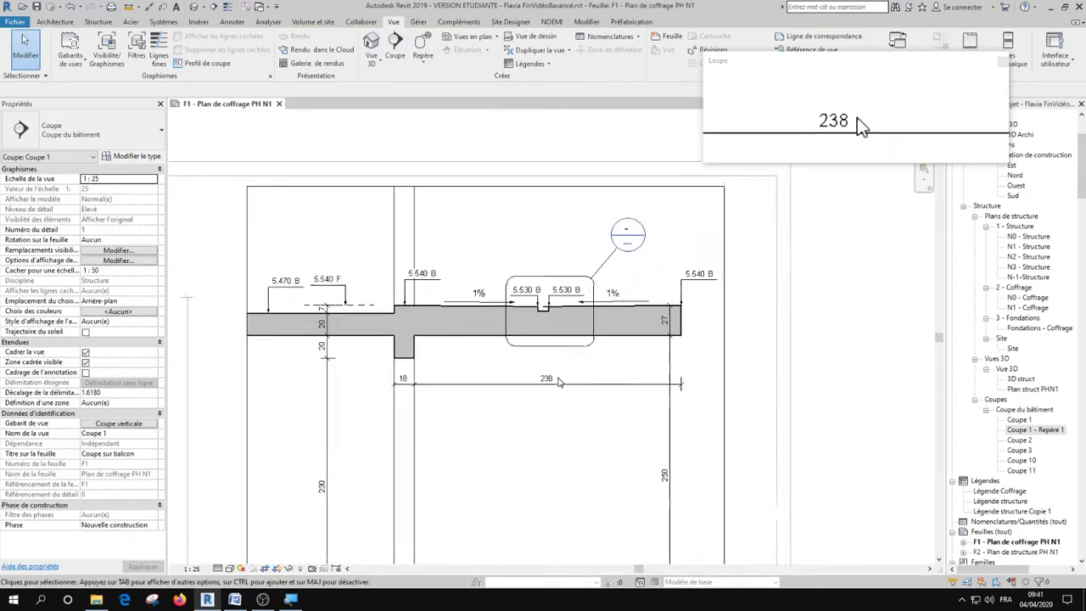
double_click(720, 415)
middle_drag(728, 420, 764, 237)
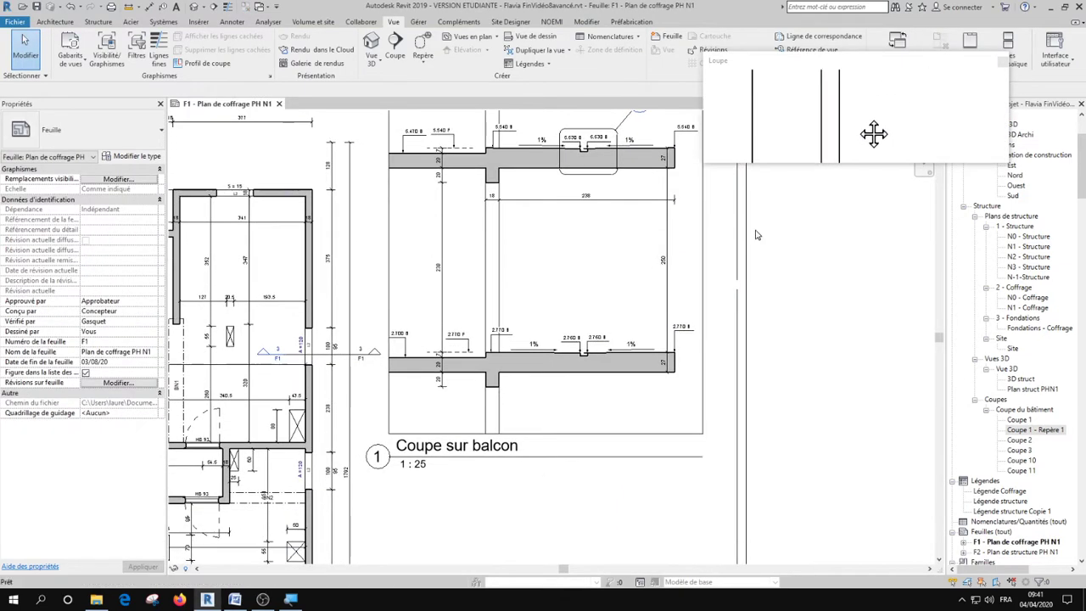
Place the "Coupe 1 - Repère 1" view on sheet F1 between the "Coupe sur balcon" section and the title block
click(1048, 433)
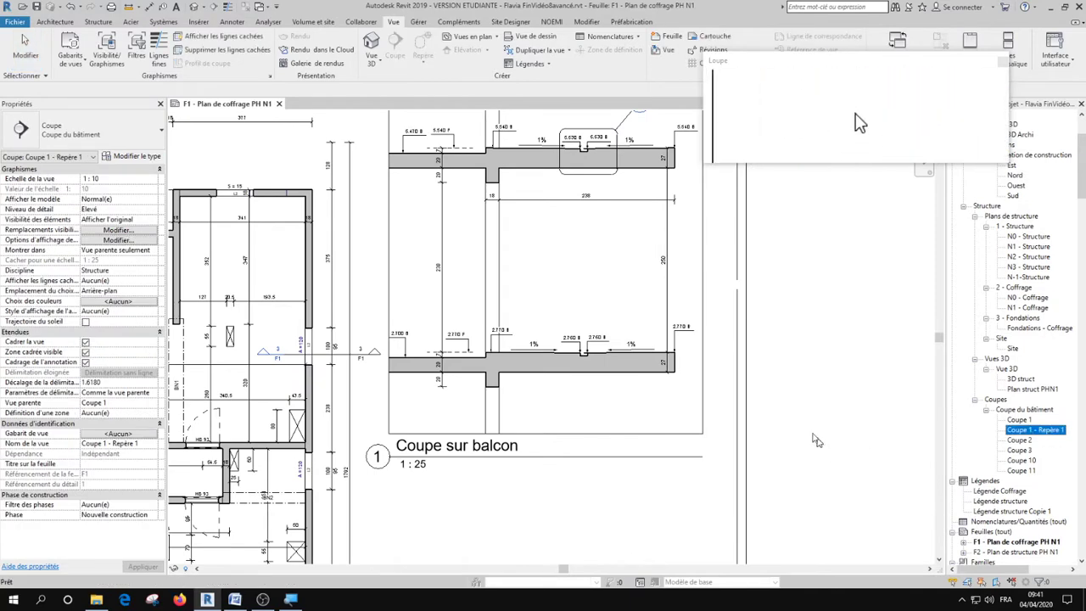
scroll(806, 429, down, 1)
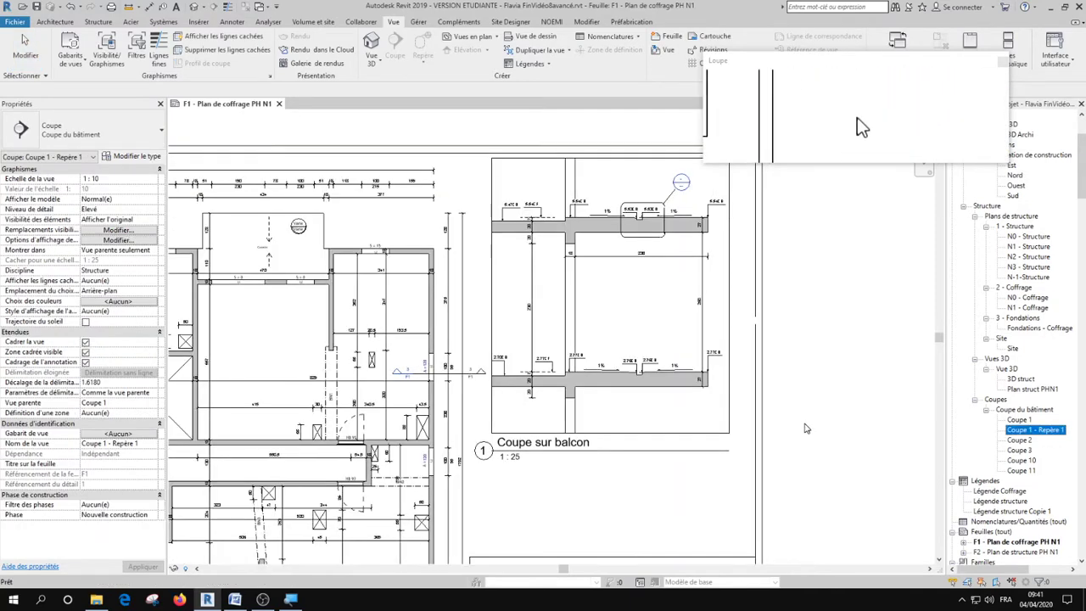
click(1034, 429)
drag(616, 500, 597, 502)
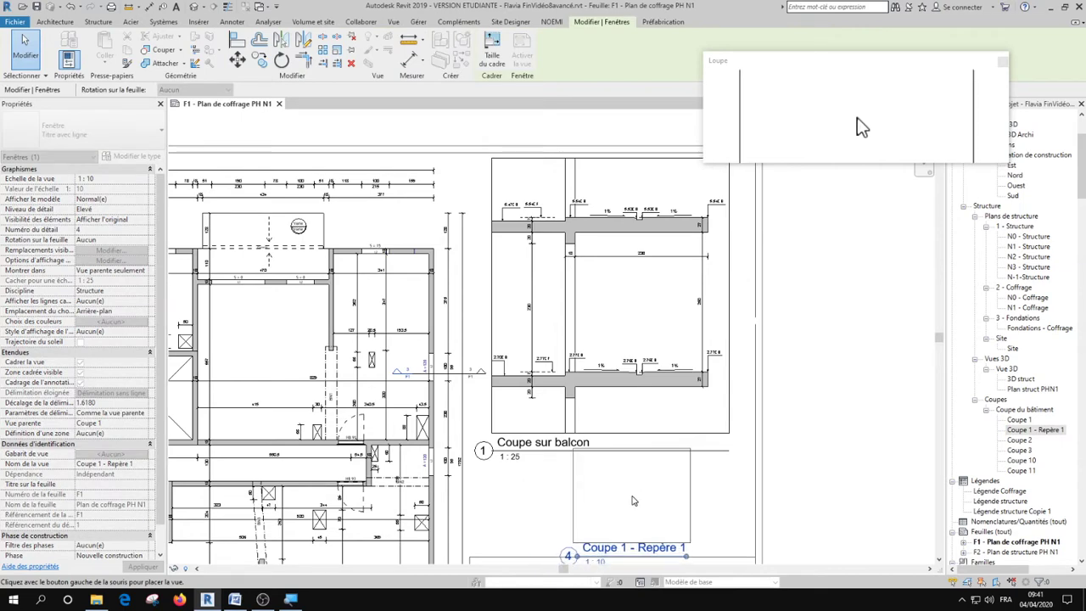
click(659, 492)
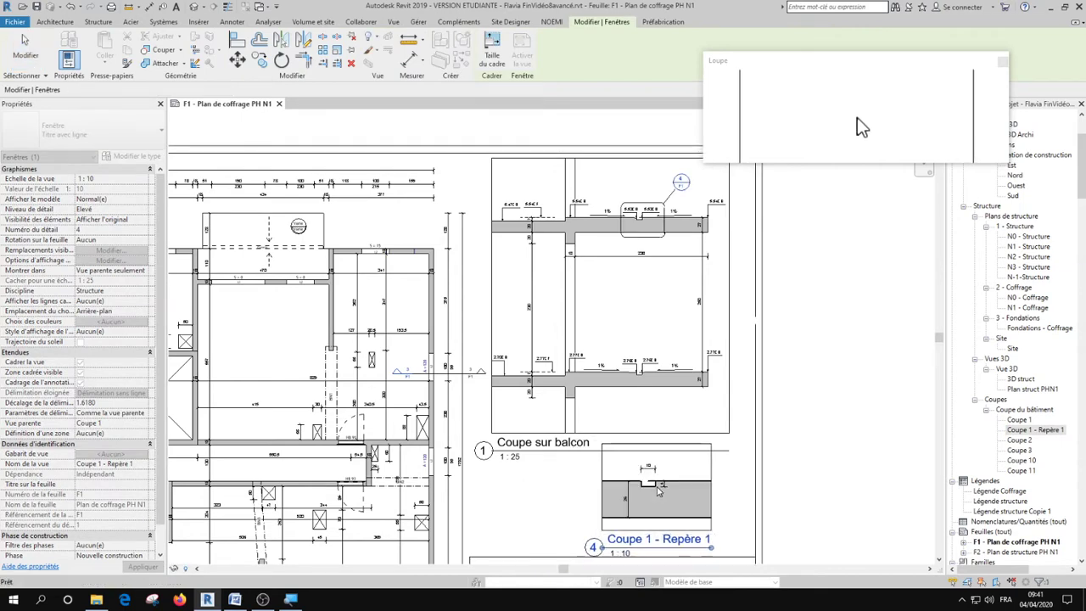
middle_drag(702, 483, 669, 370)
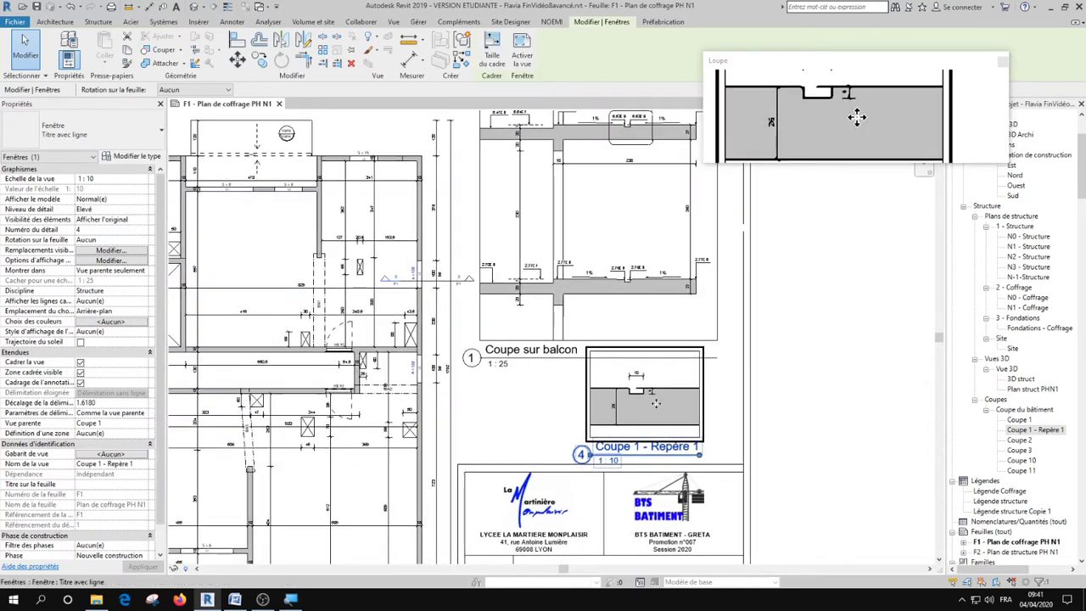
key(Escape)
Tighten the upper and lower crop edges of the "Coupe 1 - Repère 1" view around the slab from within the sheet
double_click(643, 358)
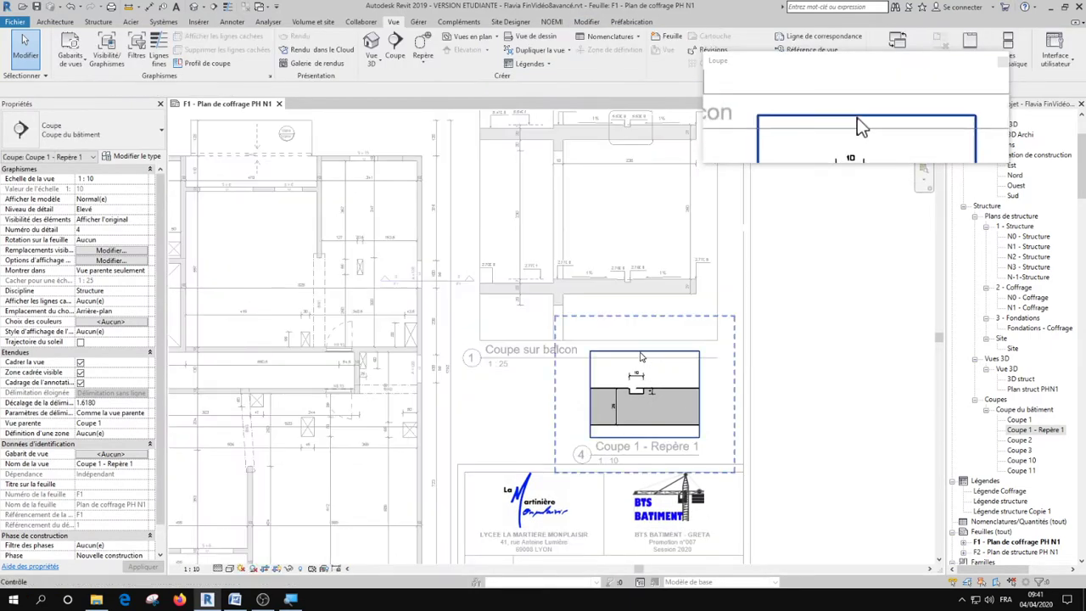
click(642, 357)
drag(643, 349, 646, 373)
mouse_move(642, 428)
mouse_down()
mouse_move(652, 447)
mouse_move(644, 430)
mouse_up()
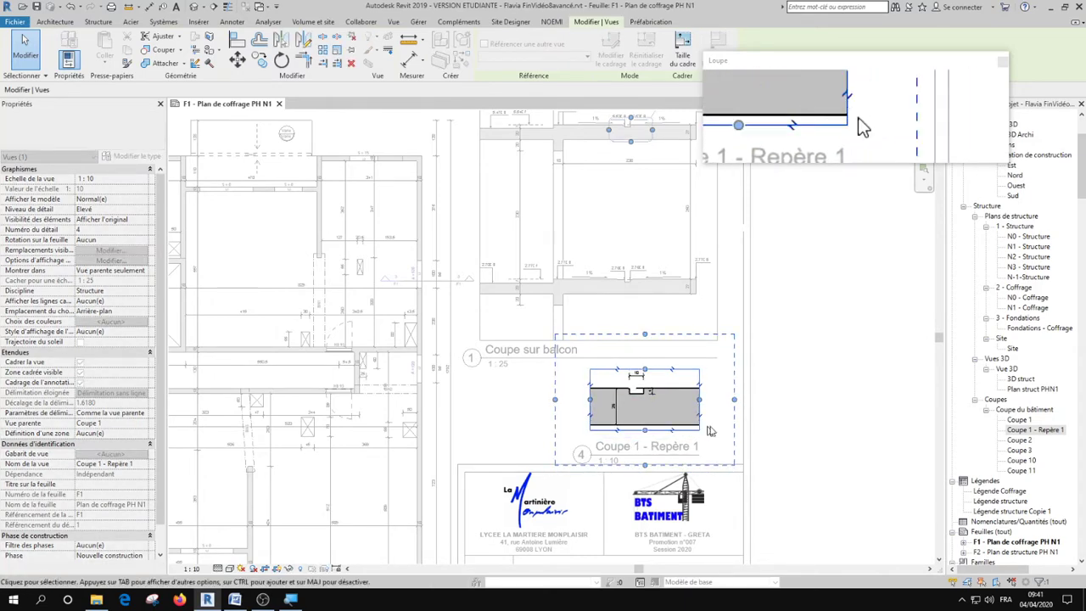
click(790, 417)
Delete the "Coupe 1 - Repère 1" viewport and place the view again below the "Coupe sur balcon" title, clear of the title block
click(679, 427)
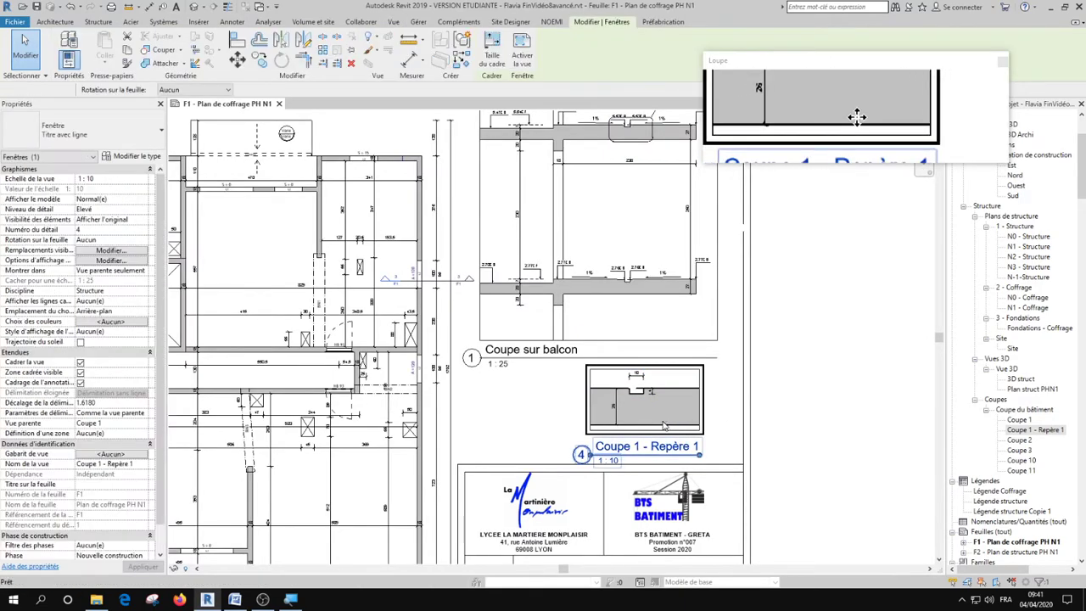
key(Delete)
click(1037, 432)
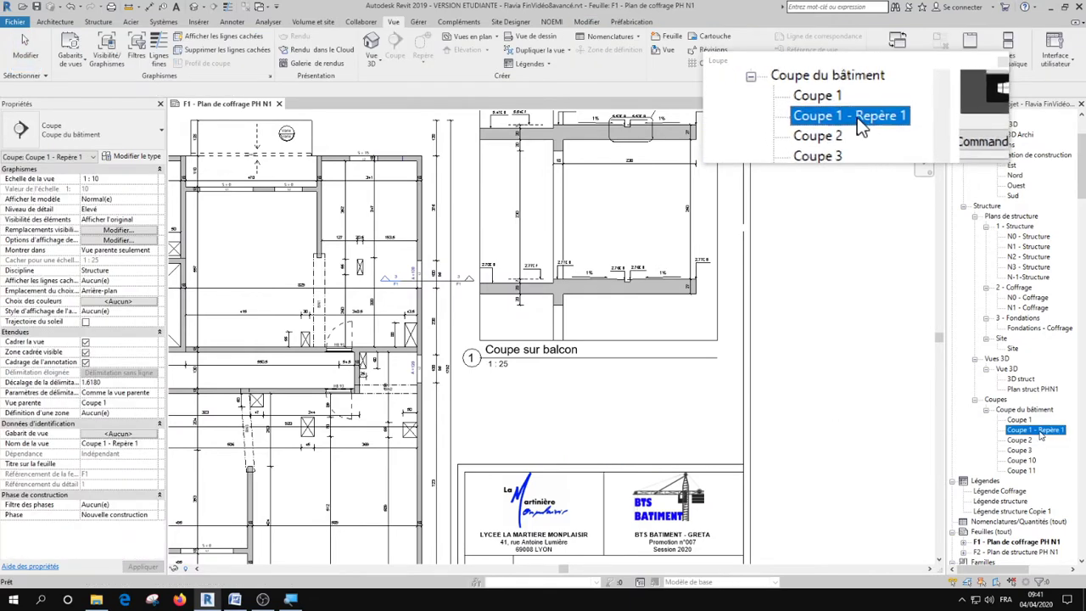
drag(641, 403, 632, 398)
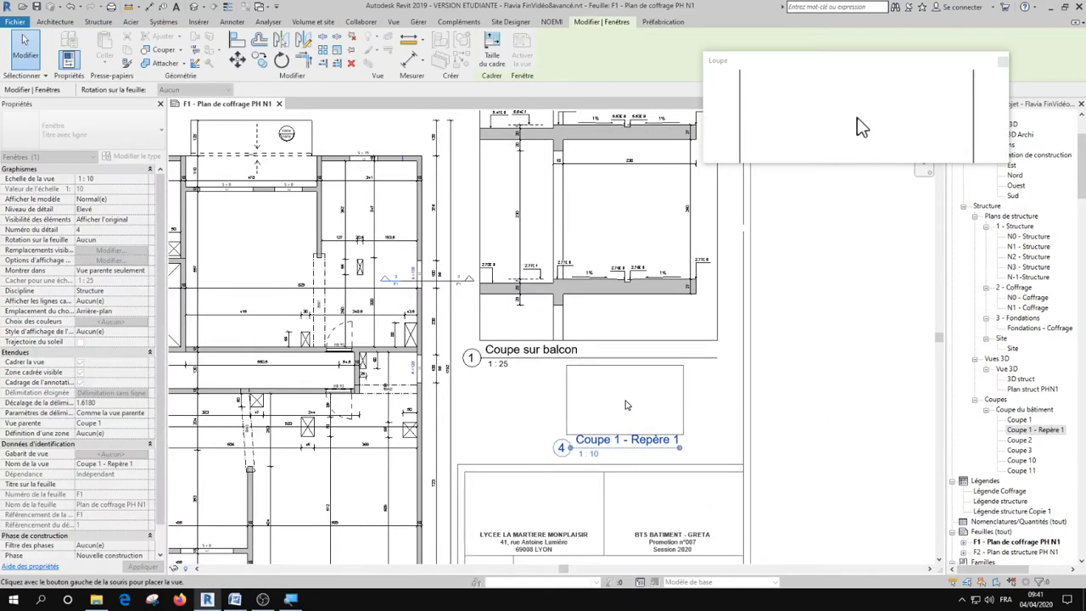
click(625, 405)
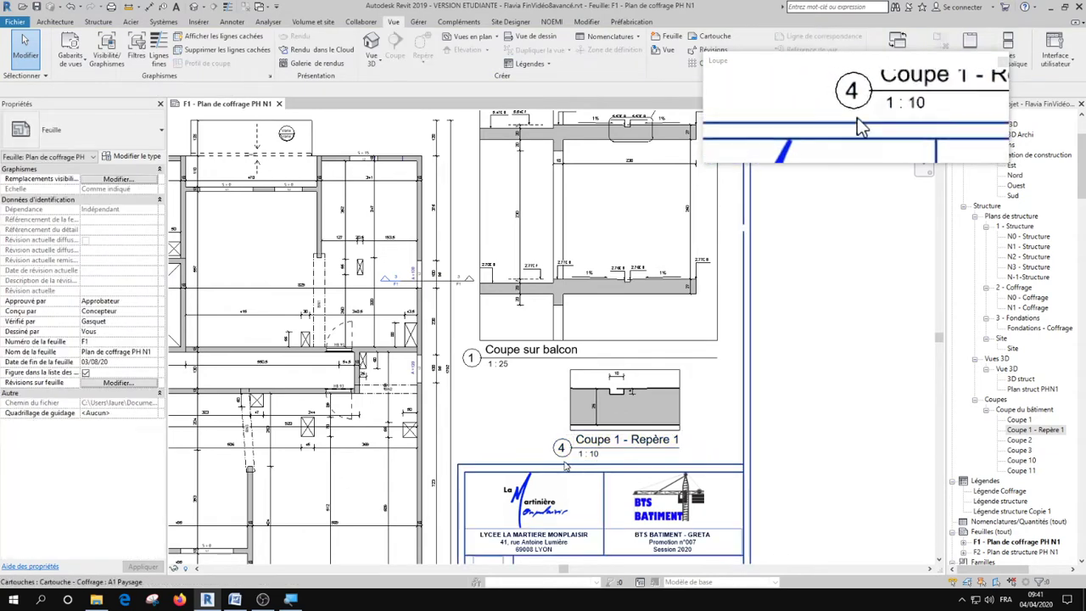
Set the detail number of the "Coupe 1 - Repère 1" viewport to 1'
scroll(566, 466, up, 3)
click(580, 436)
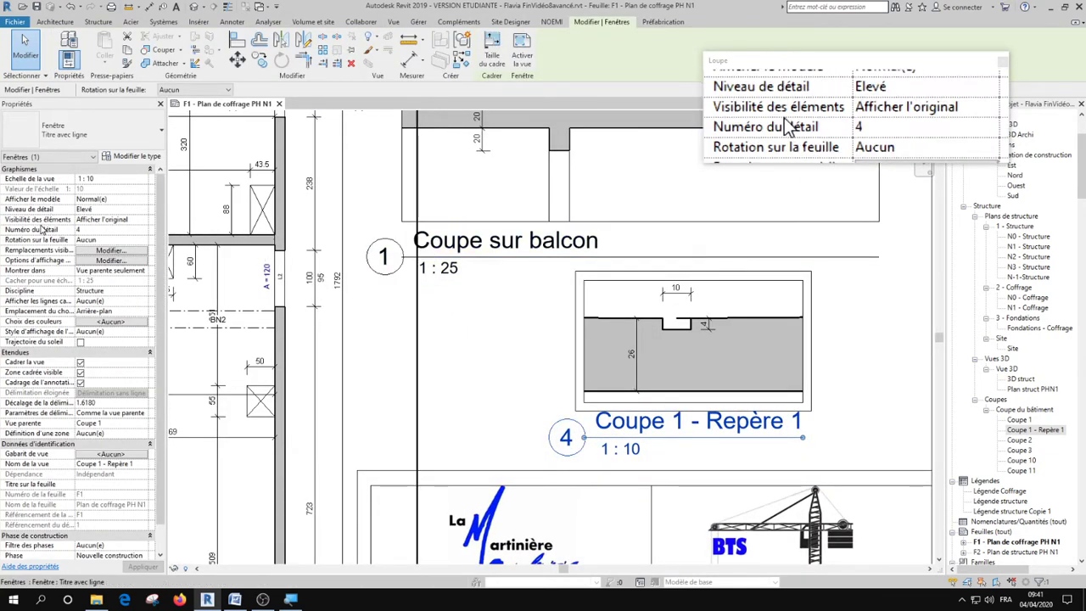
click(100, 230)
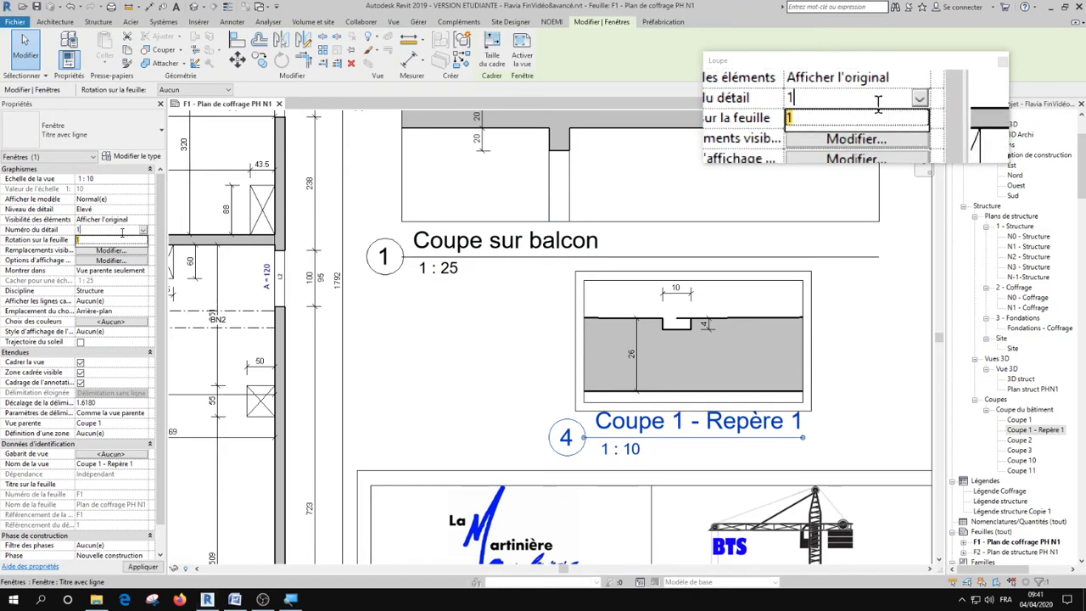
text(1)
key(Return)
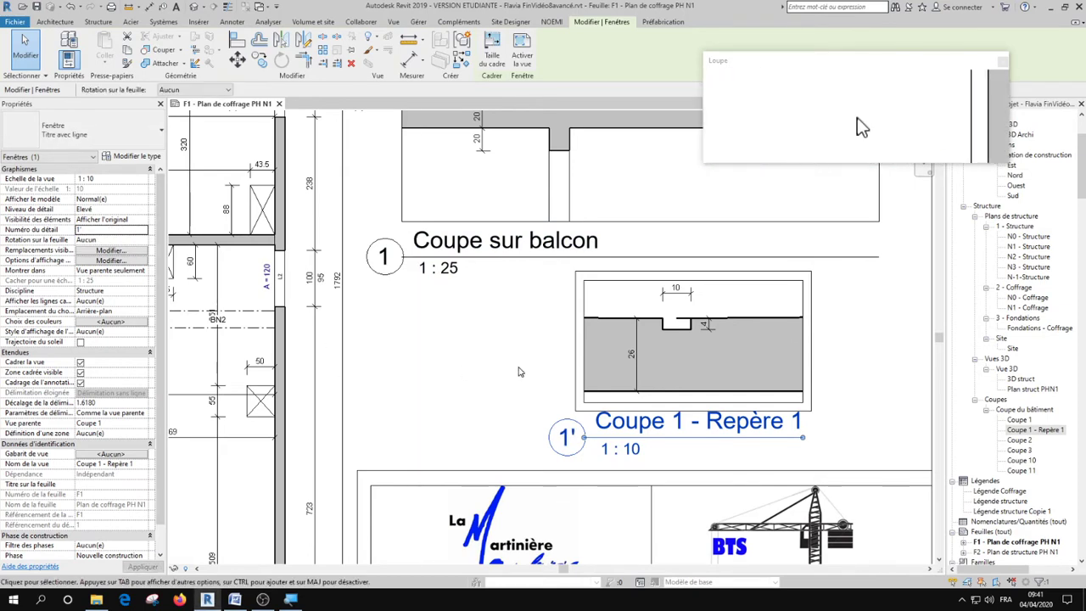
click(520, 371)
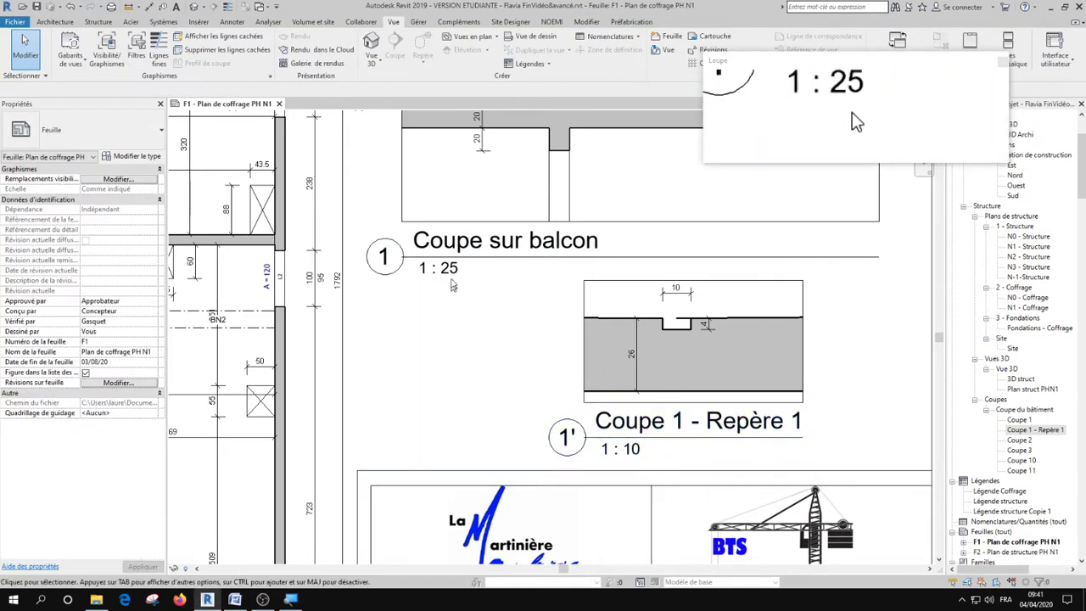
Set the title on sheet of the "Coupe 1 - Repère 1" viewport to "Détail cunette"
scroll(747, 349, down, 4)
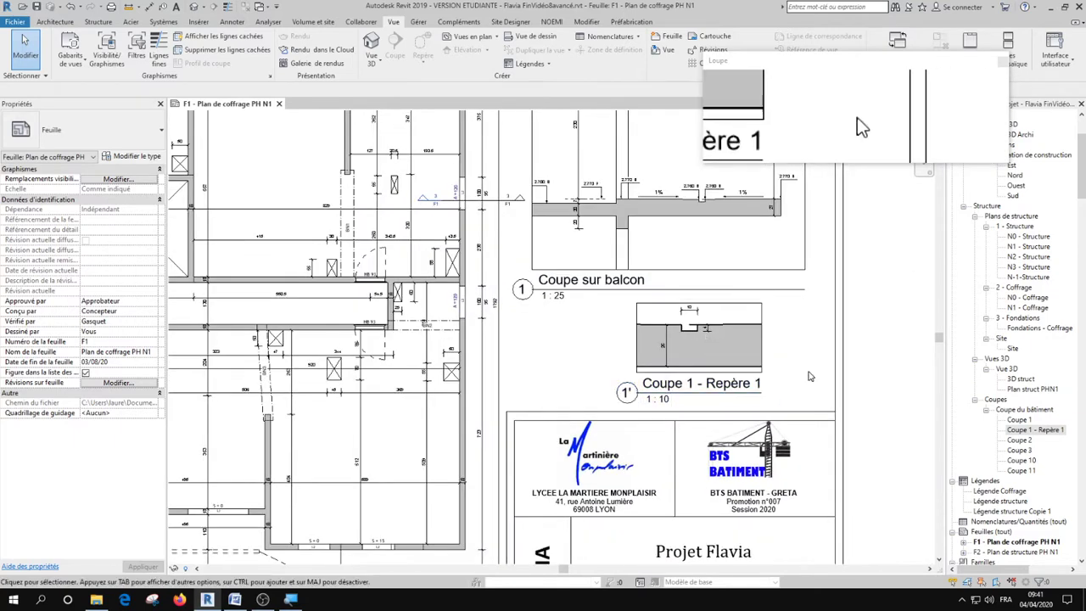
scroll(772, 373, down, 2)
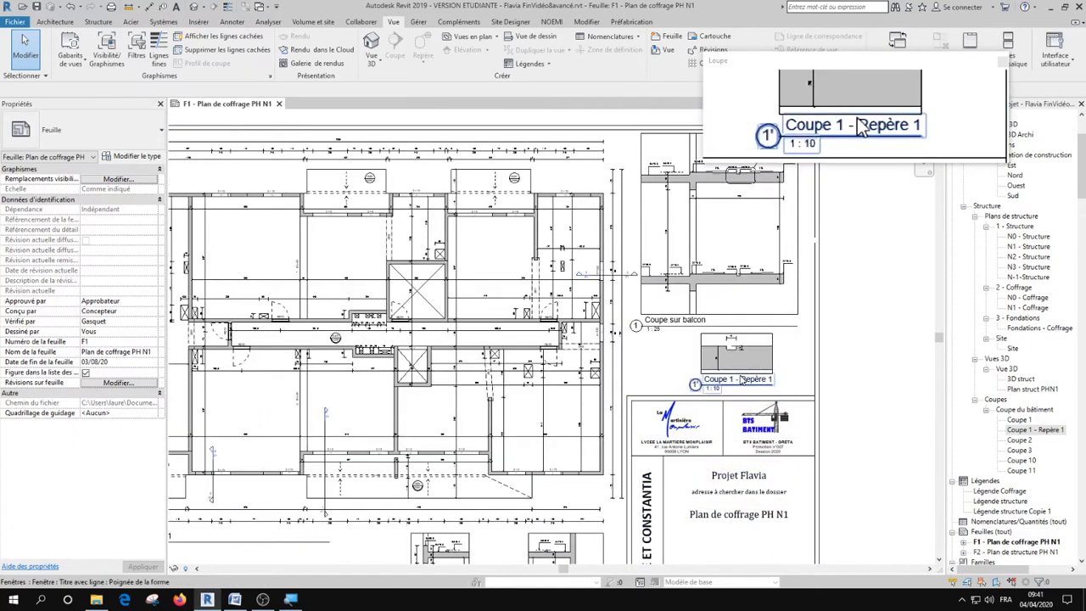
click(740, 381)
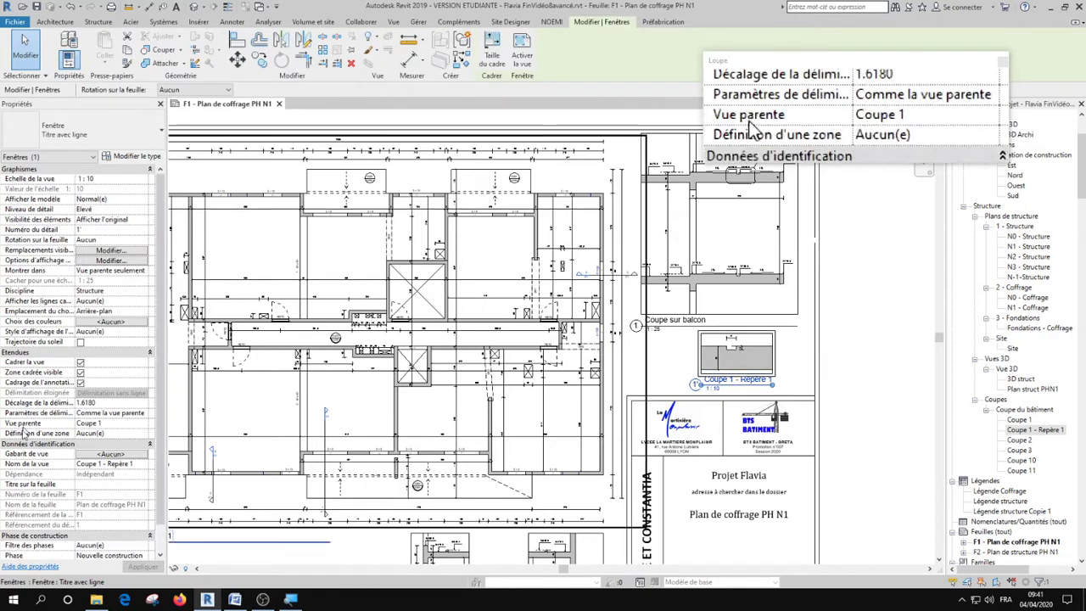
click(109, 483)
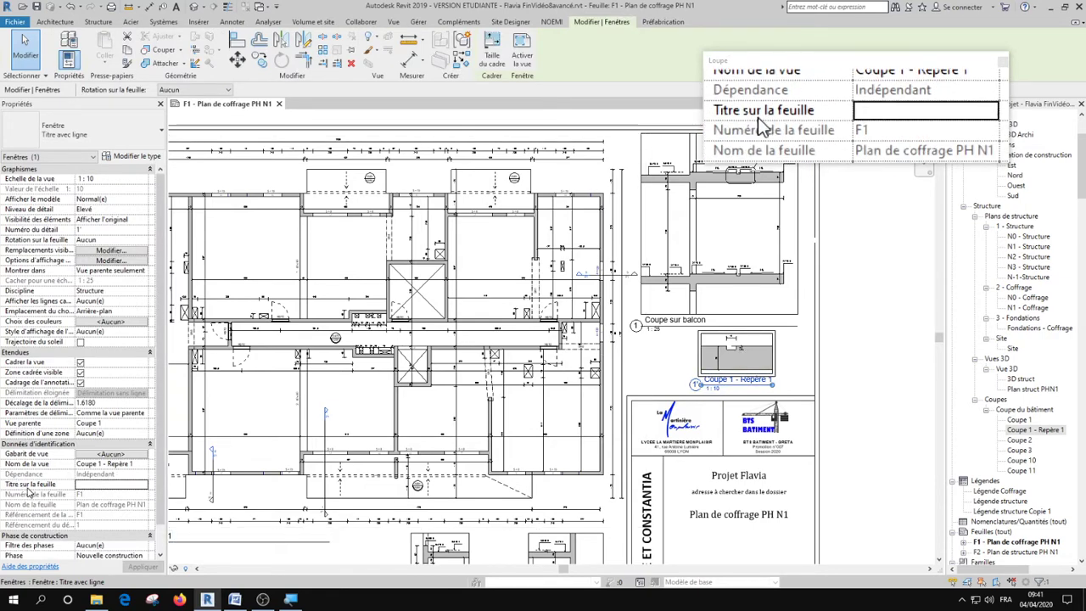
click(103, 483)
text(D)
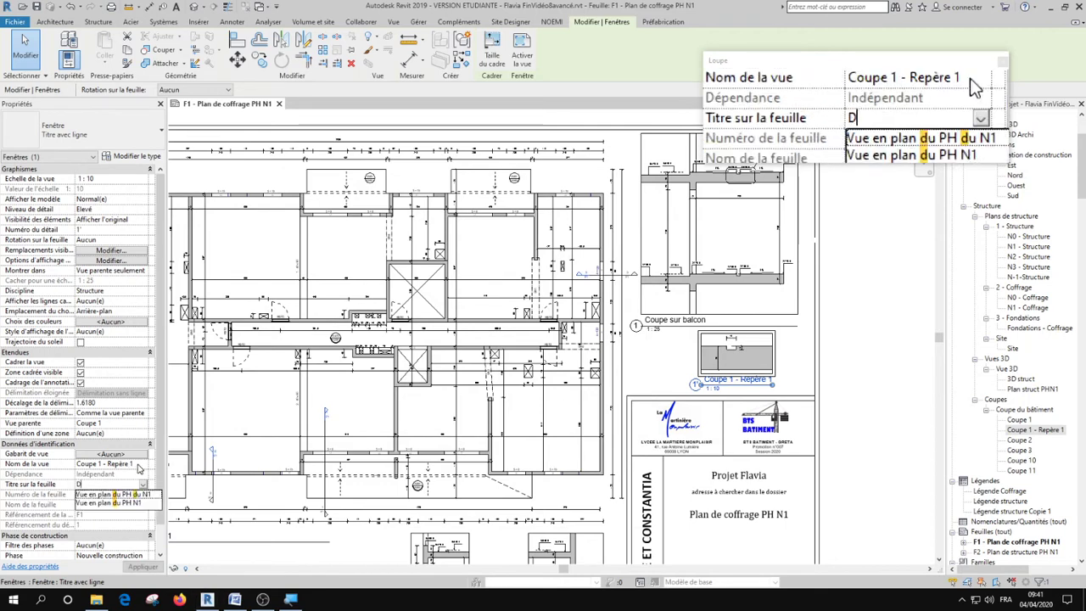
text(étail c)
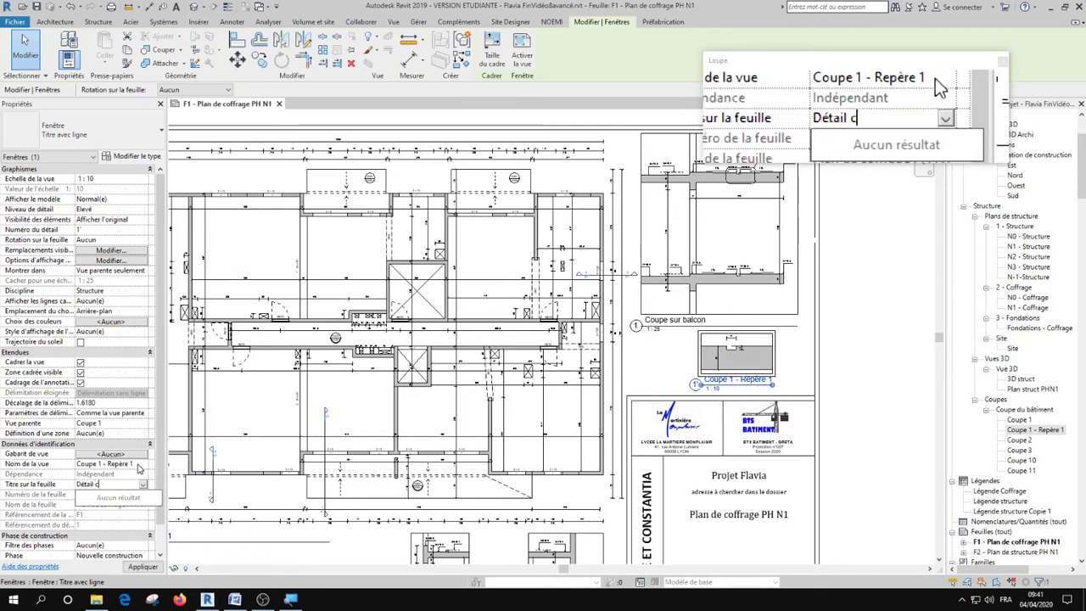
text(unette)
key(Return)
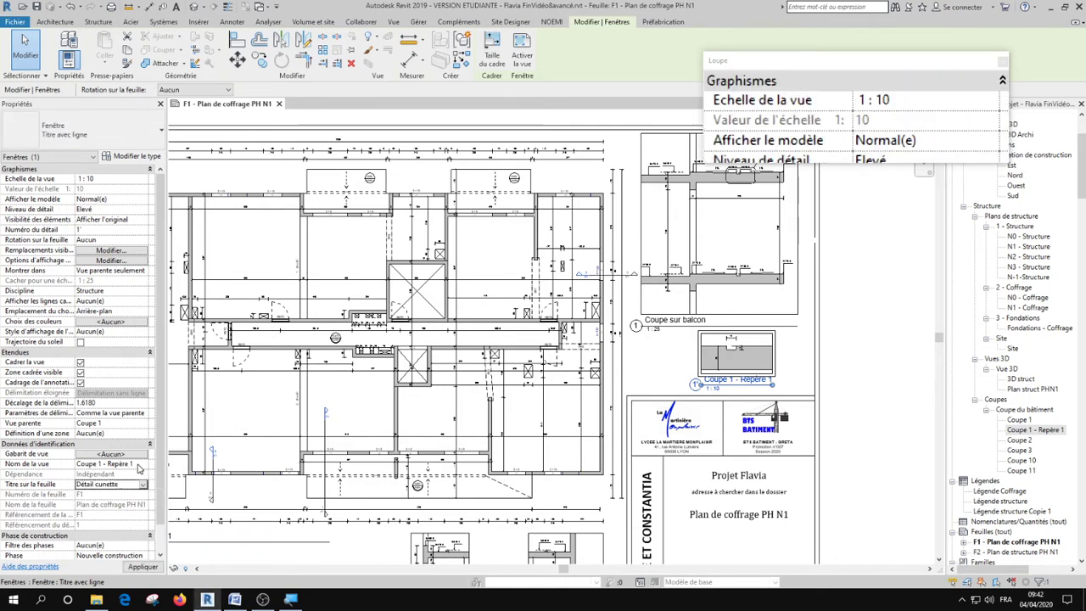
click(852, 363)
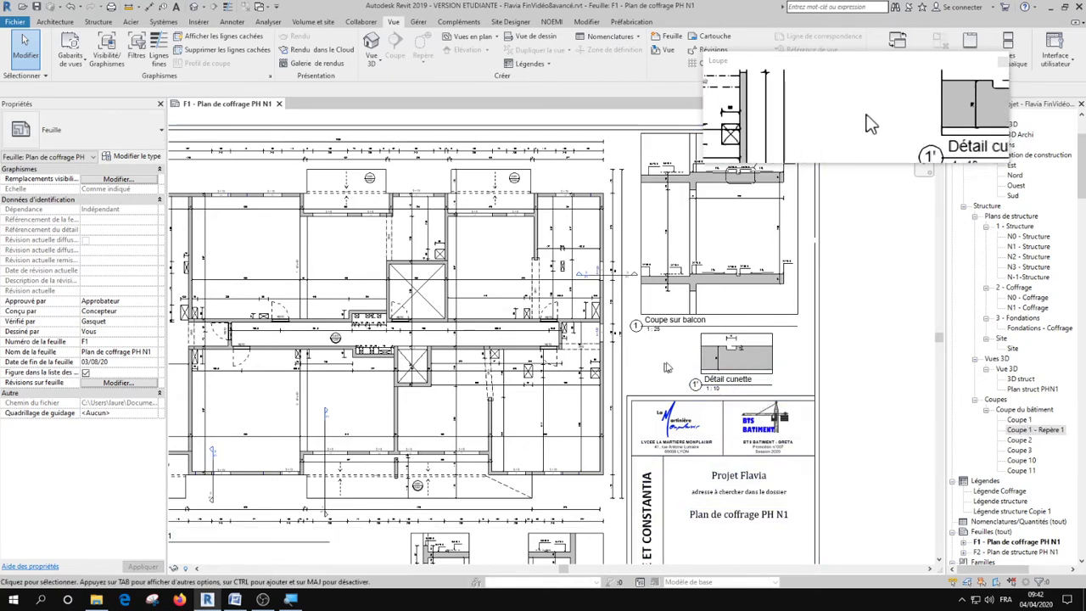
Raise the two 5.530 B spot elevations above the callout outline by editing the "Coupe sur balcon" view in place on the sheet
key(ctrl)
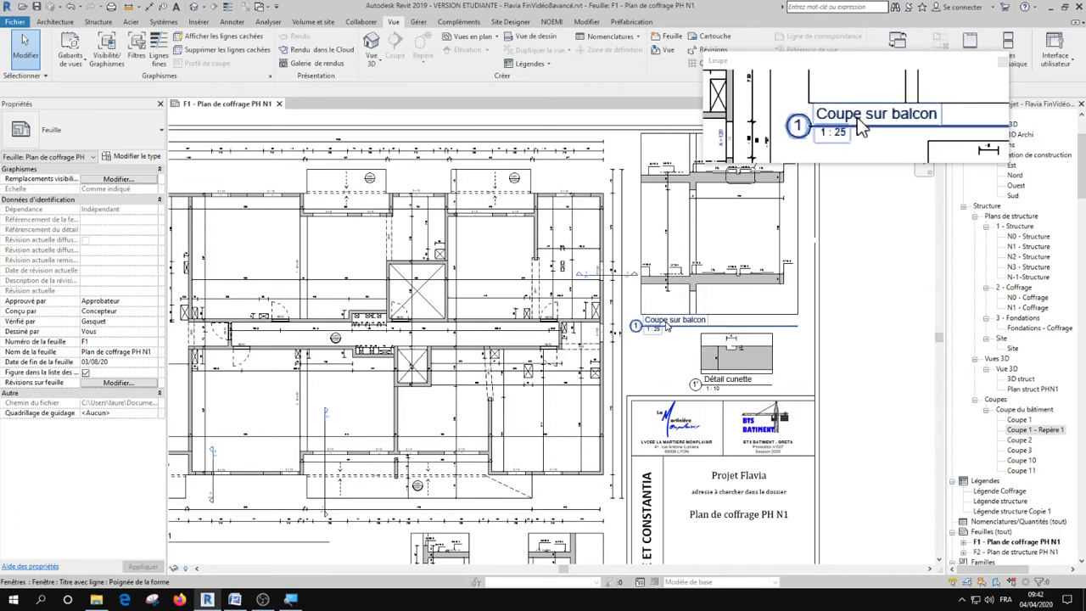
key(ctrl)
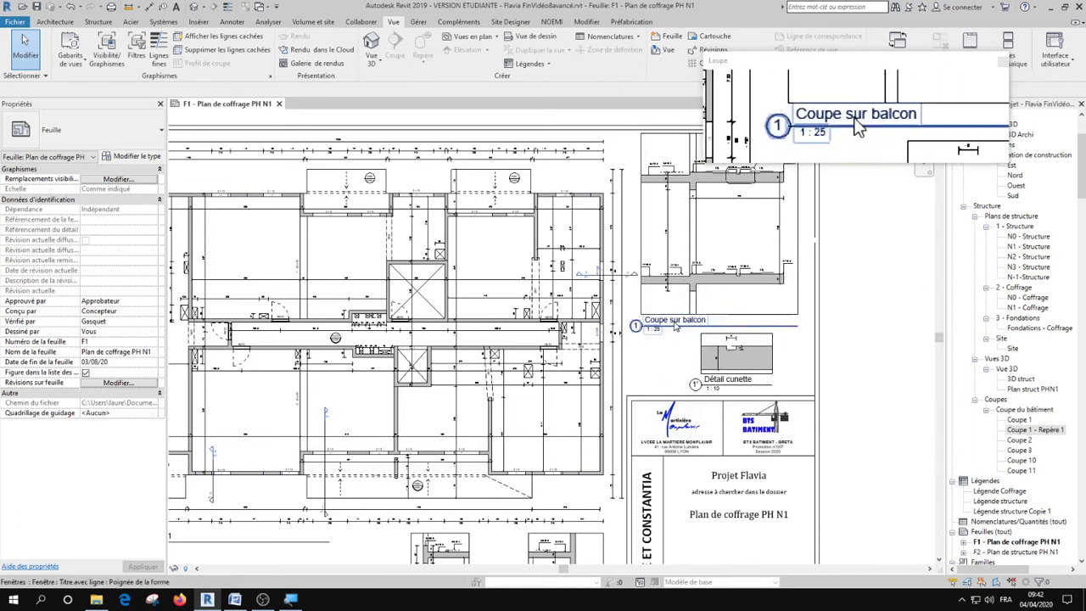
mouse_move(673, 353)
middle_down()
mouse_move(708, 274)
mouse_move(679, 345)
middle_up()
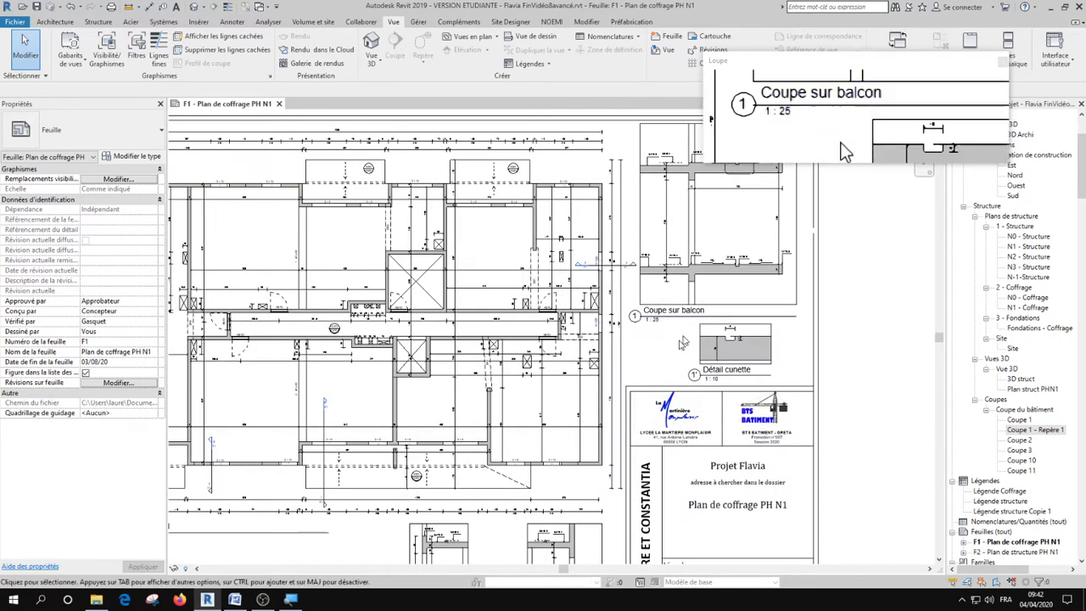
scroll(676, 280, up, 3)
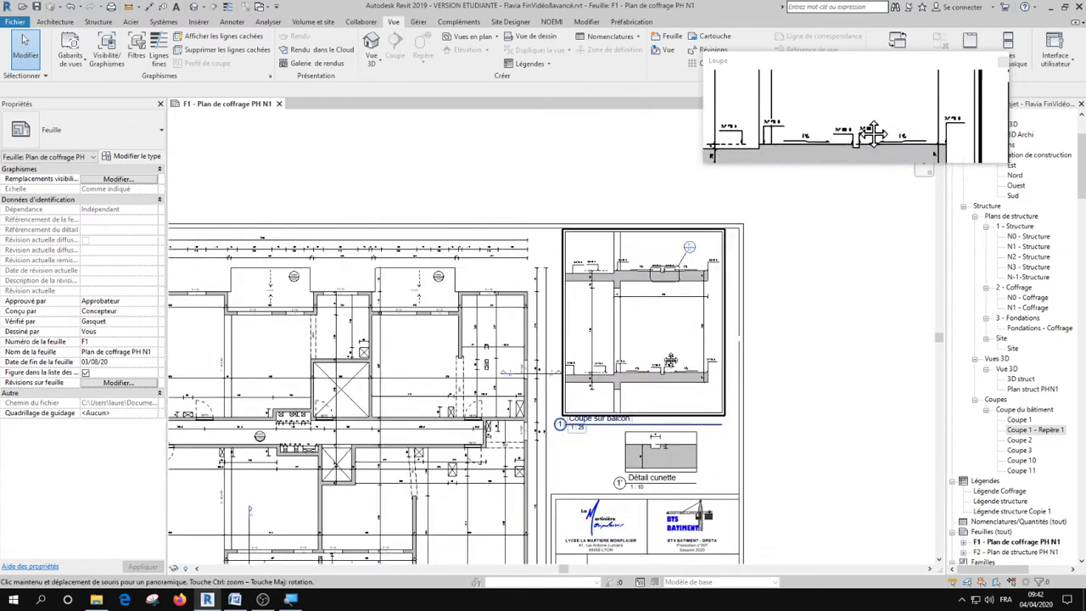
scroll(673, 276, up, 4)
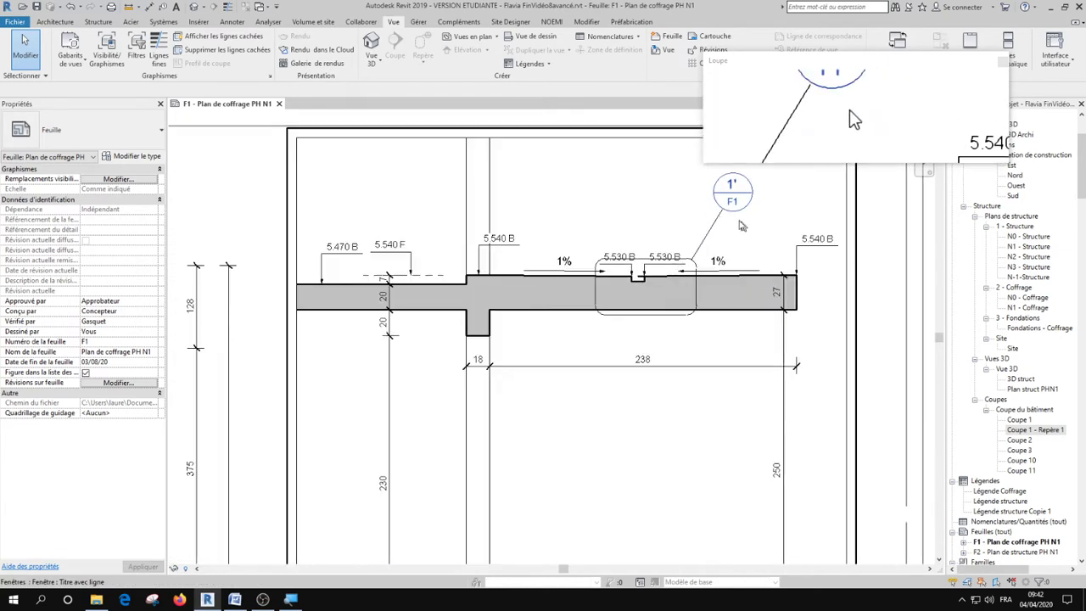
click(751, 241)
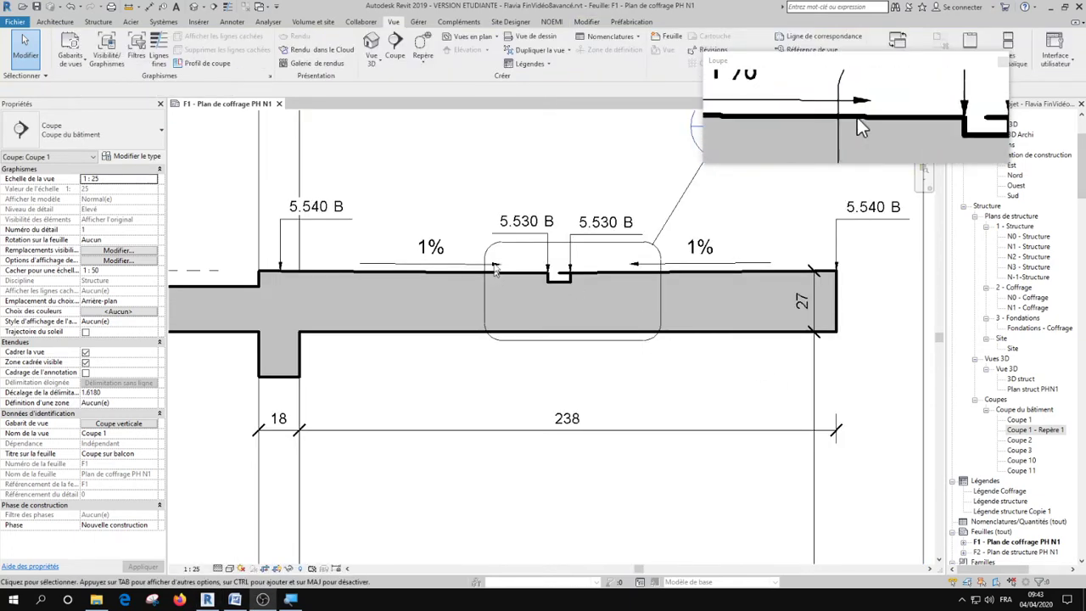
click(534, 237)
mouse_move(547, 231)
mouse_down()
mouse_move(548, 254)
mouse_move(549, 231)
mouse_up()
click(582, 195)
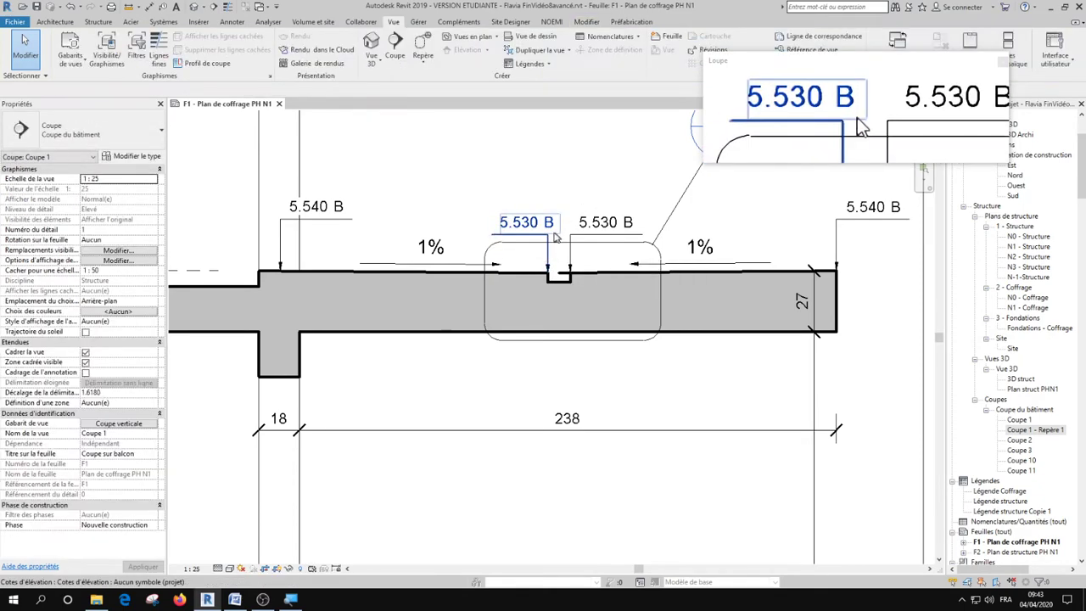
scroll(606, 339, down, 3)
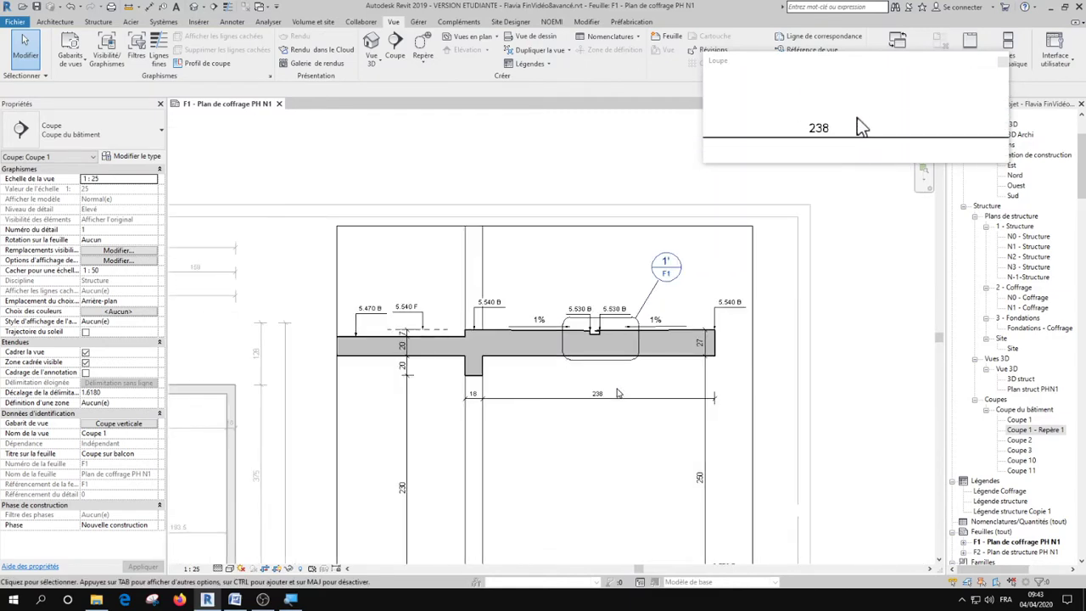
middle_drag(608, 340, 563, 147)
middle_drag(562, 437, 557, 240)
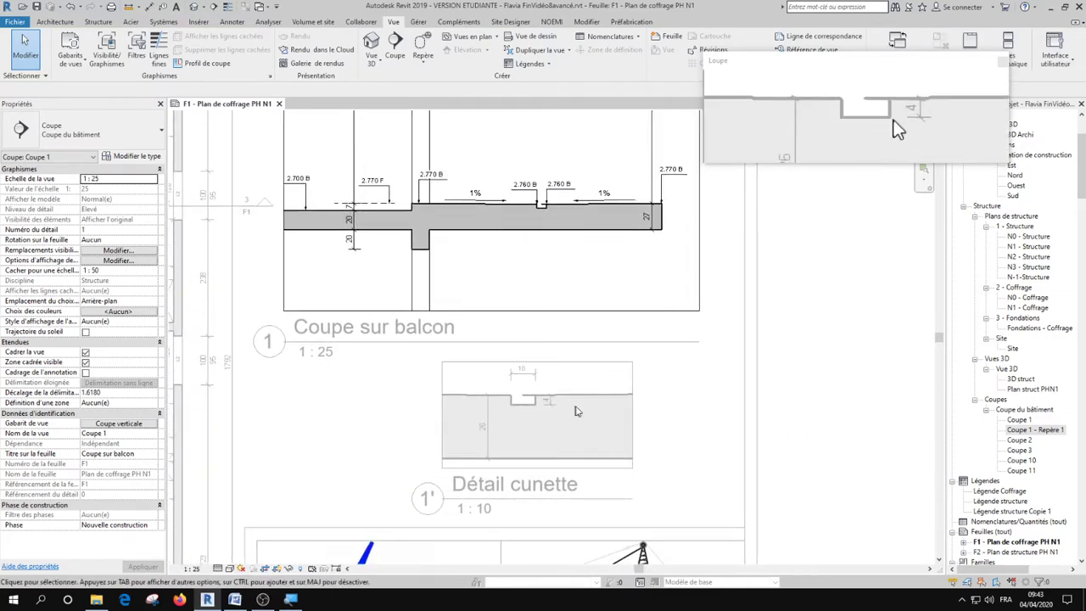
click(666, 405)
Review the callout in "Coupe sur balcon", the channel detail and the overall layout of the formwork sheet
scroll(666, 405, down, 4)
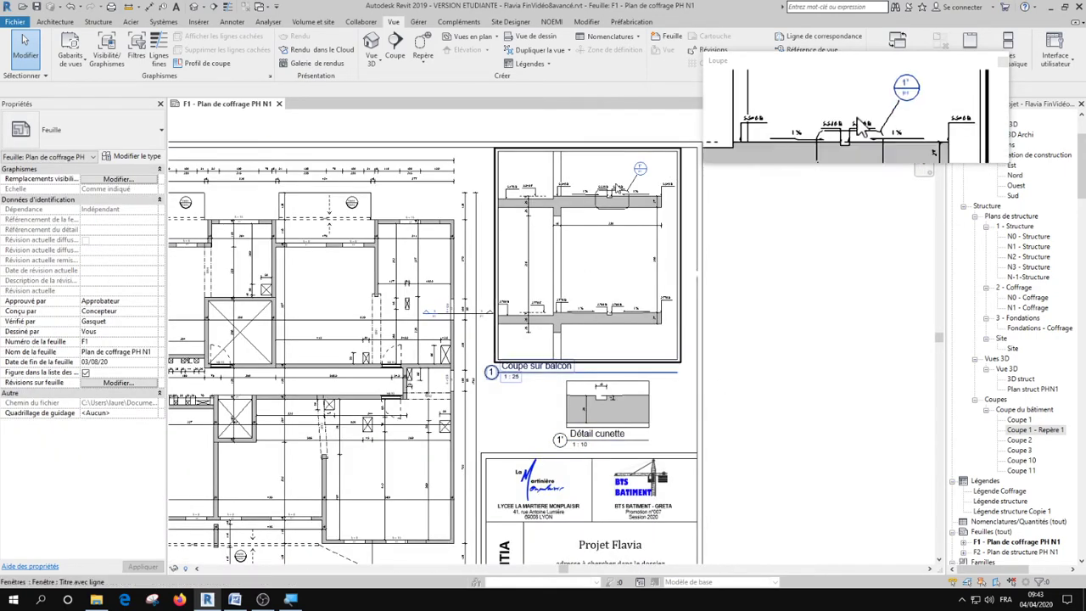
scroll(604, 203, up, 5)
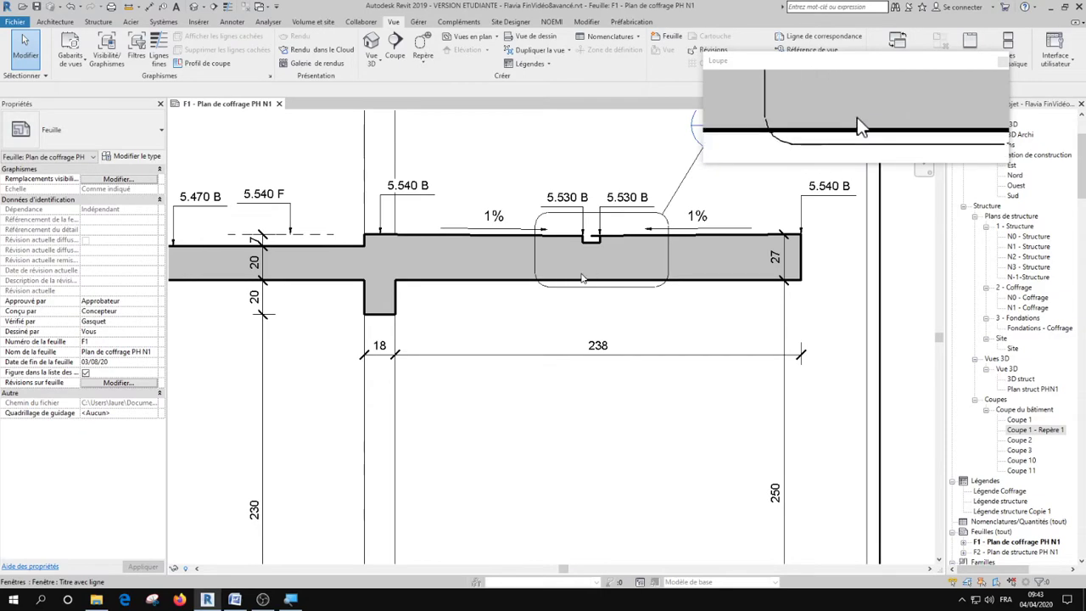
scroll(549, 278, down, 5)
middle_drag(536, 403, 591, 277)
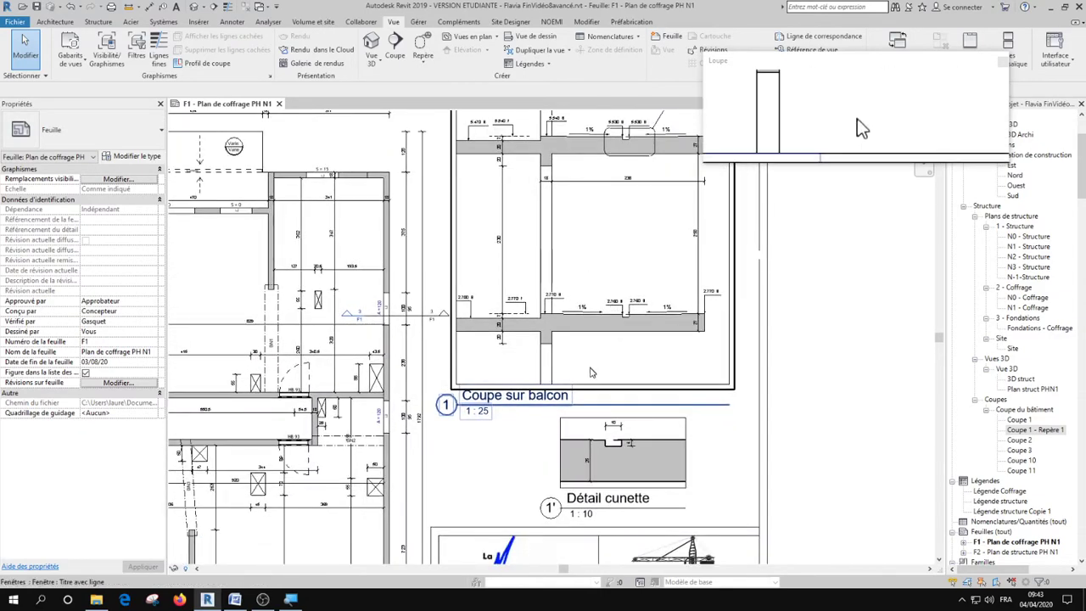
scroll(551, 398, down, 2)
scroll(481, 464, down, 2)
middle_drag(591, 375, 825, 217)
middle_drag(504, 456, 529, 433)
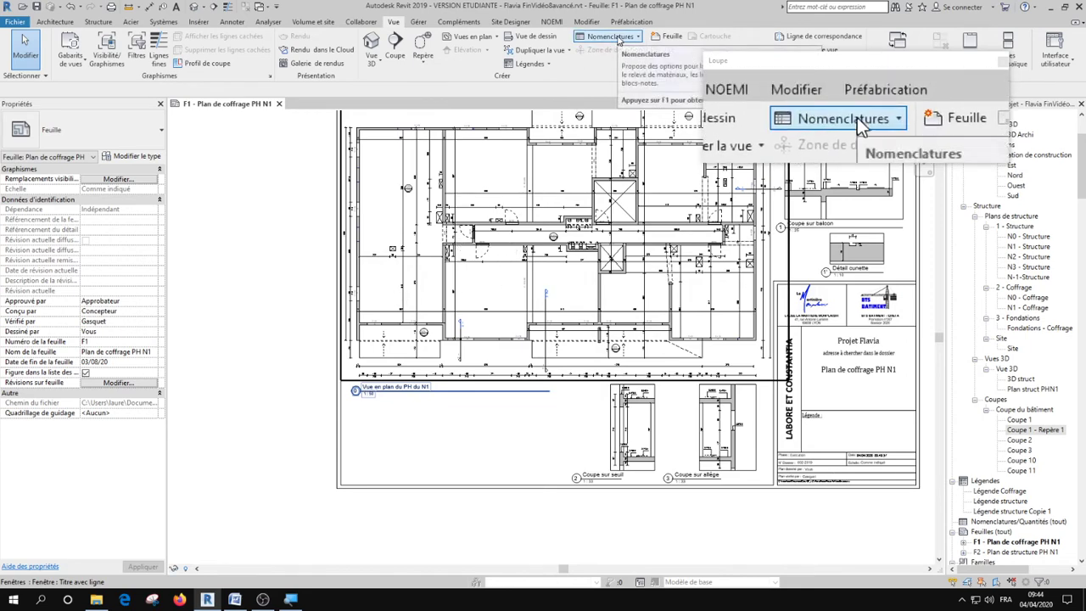
Create a component schedule for the Fenêtres category named "Nomenclature des fenêtres" and add the Commentaires and Hauteur fields
click(618, 40)
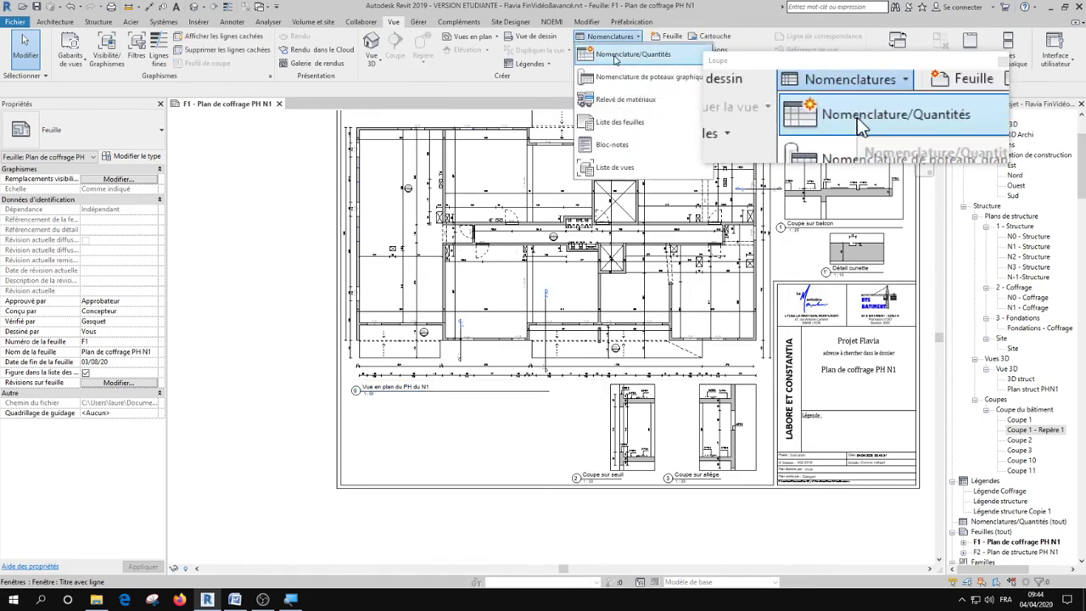
click(618, 55)
key(f)
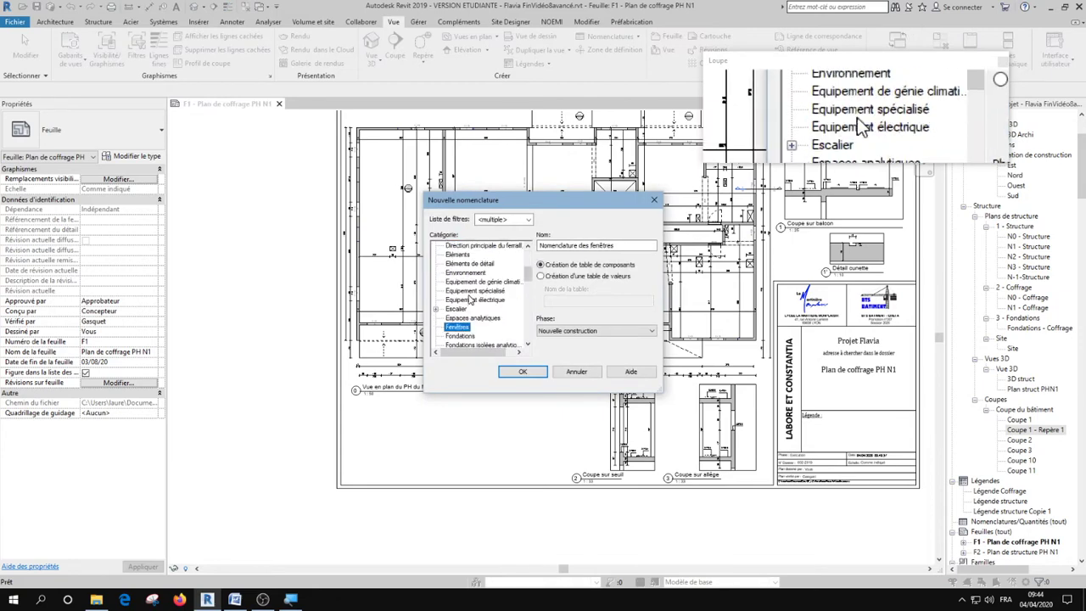
click(521, 373)
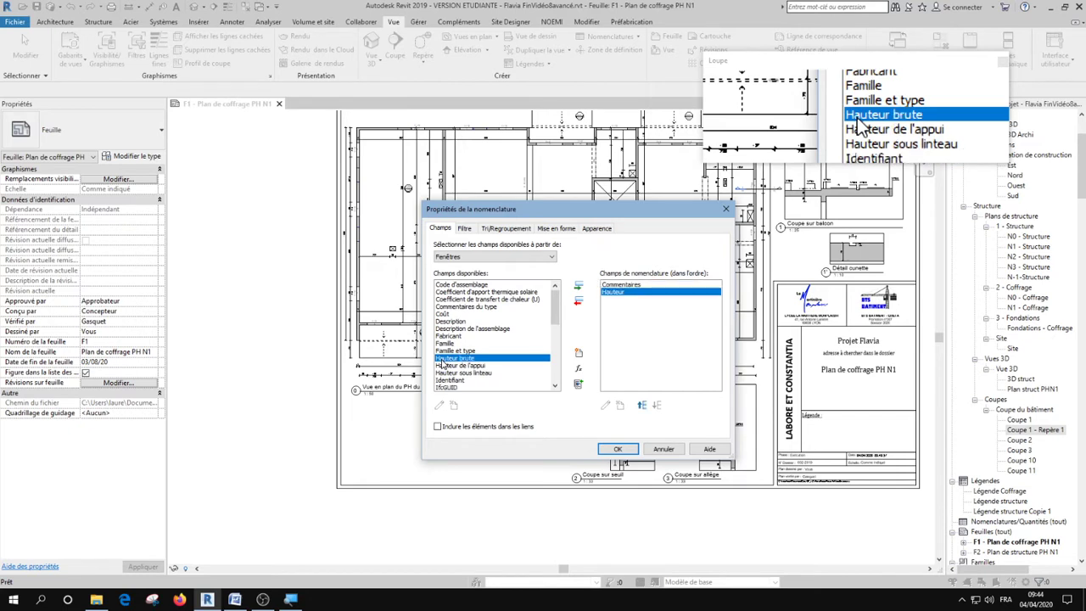
Add the Largeur, Nombre and Type fields to the window schedule
key(Down)
key(Down)
key(Down)
key(Down)
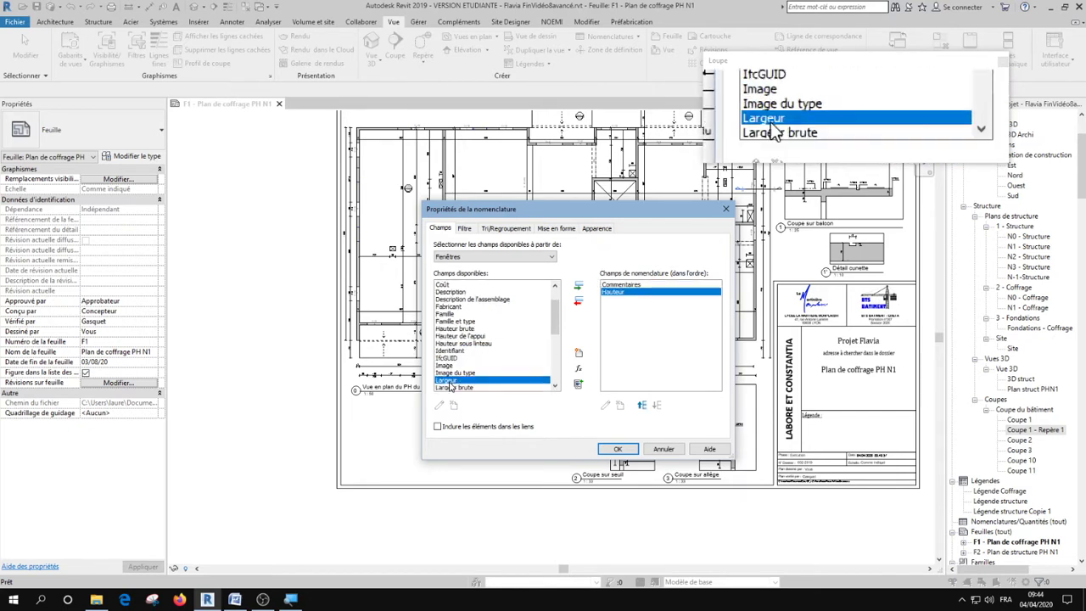
scroll(456, 382, down, 3)
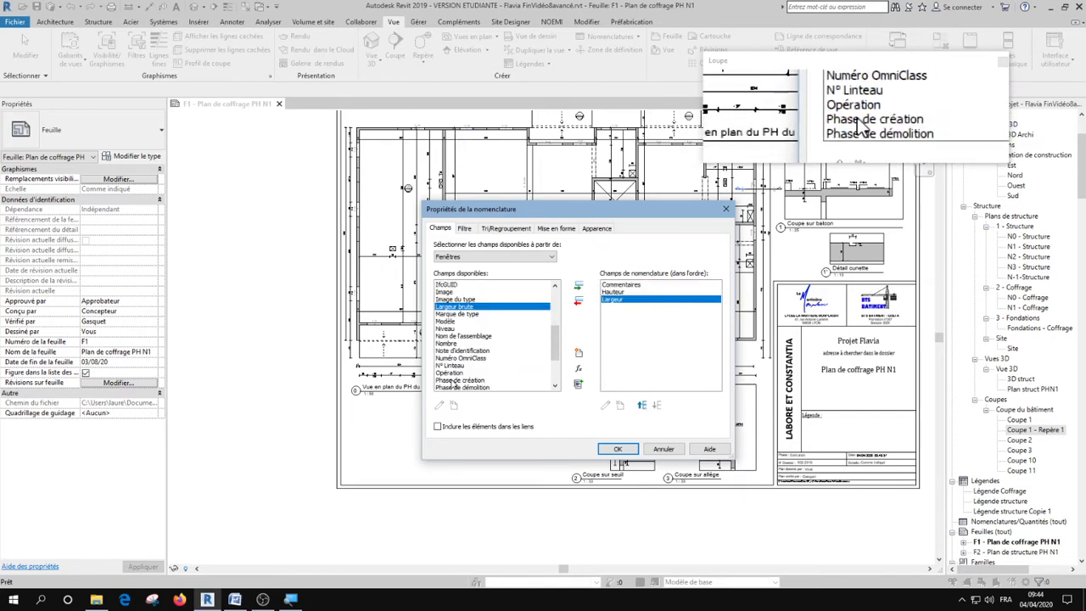
double_click(448, 343)
scroll(448, 343, down, 2)
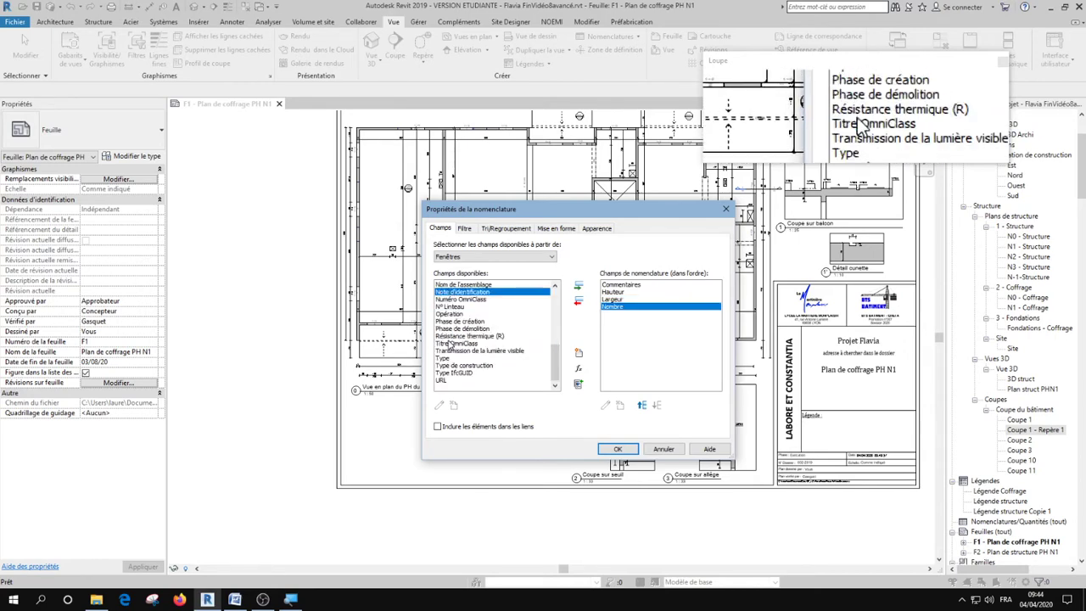
double_click(445, 358)
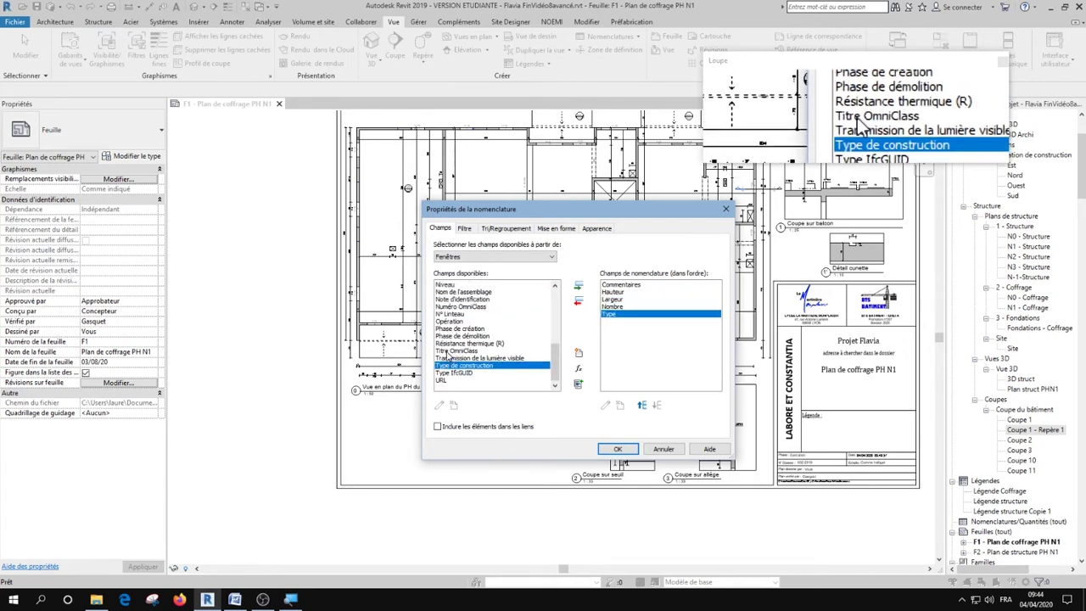
Add the Niveau field to the window schedule and move Type and Niveau to the start of the field order
scroll(447, 356, up, 4)
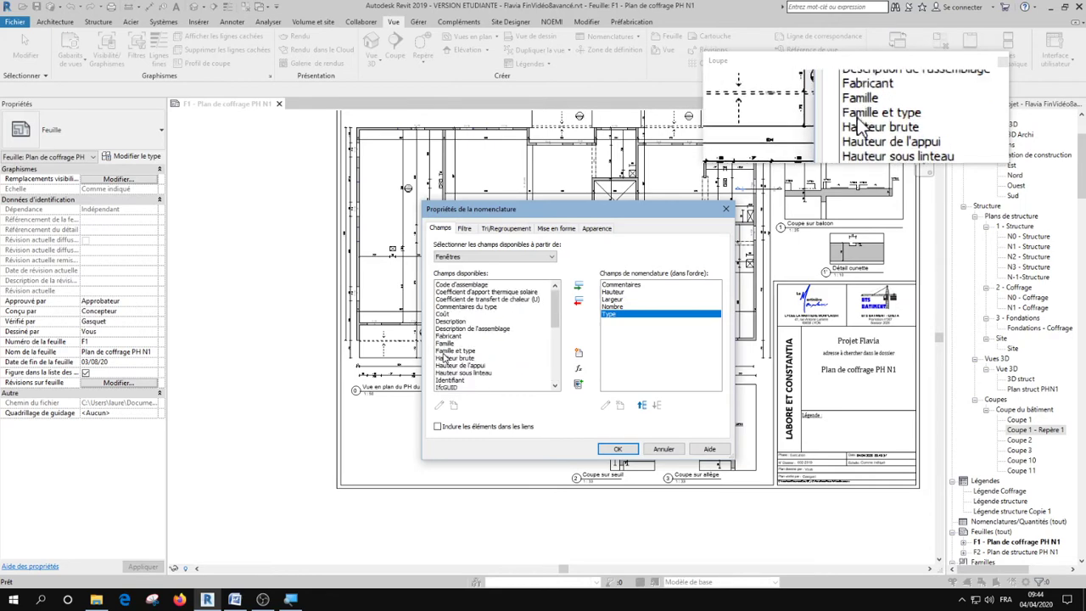
scroll(447, 356, down, 3)
double_click(458, 285)
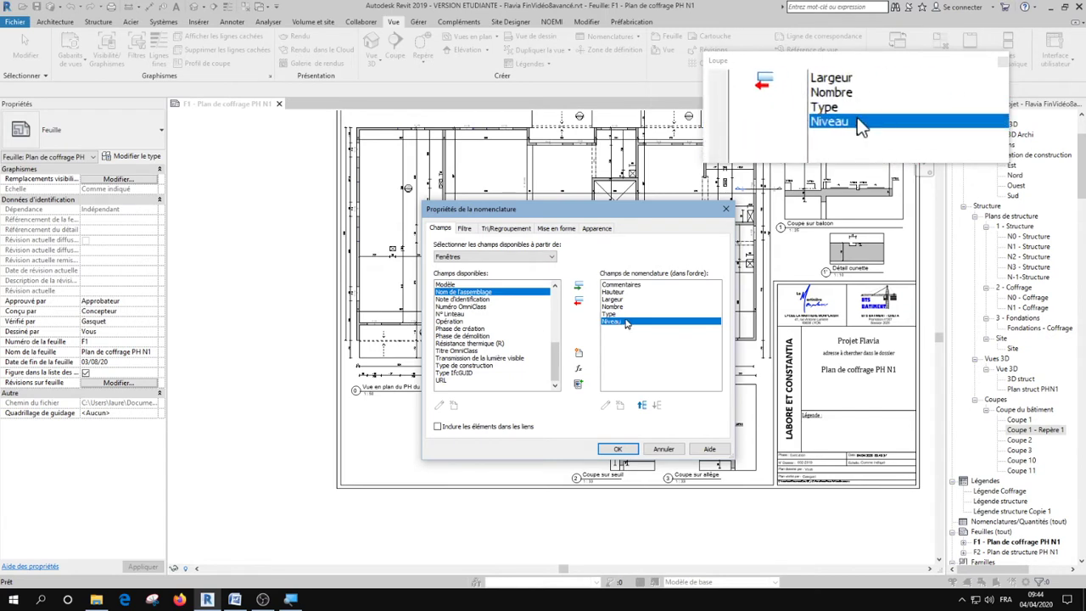
click(611, 315)
ctrl+click(611, 322)
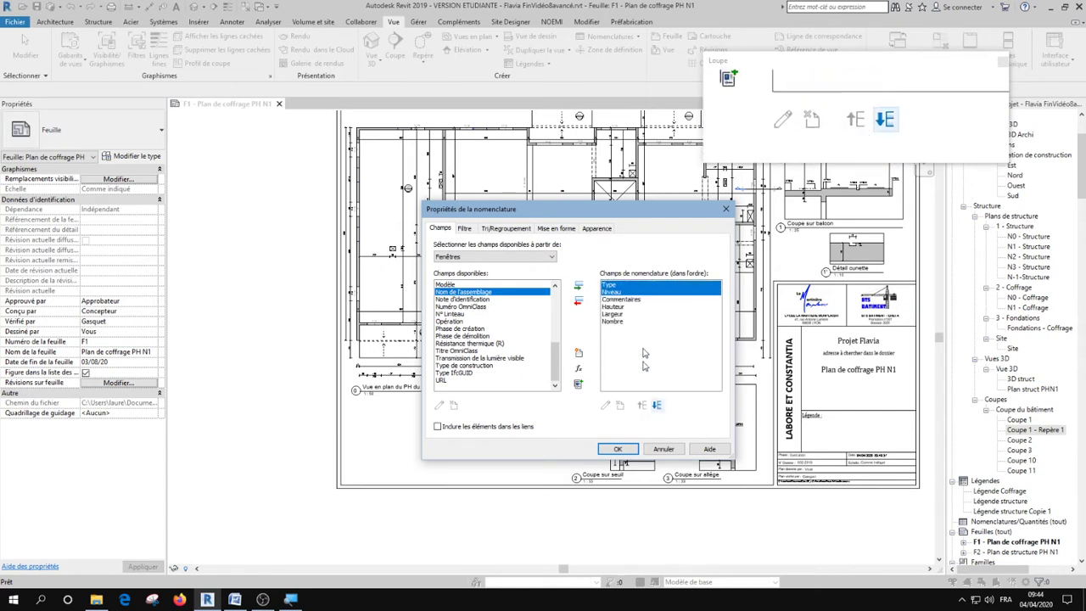
Add the Hauteur de l'appui and Hauteur sous linteau fields directly after Niveau in the window schedule
click(488, 329)
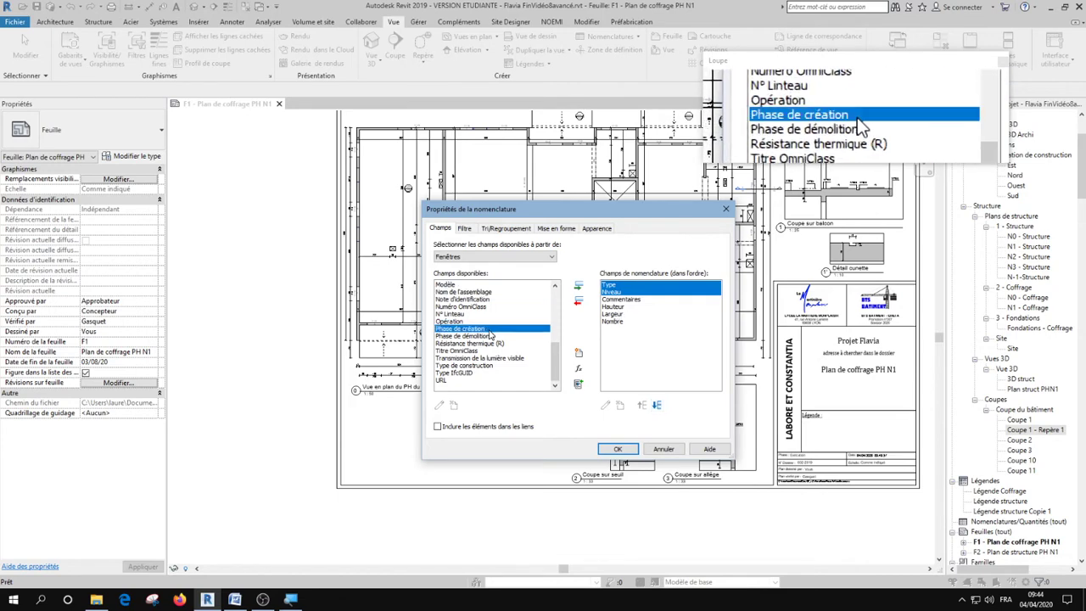
scroll(490, 335, up, 10)
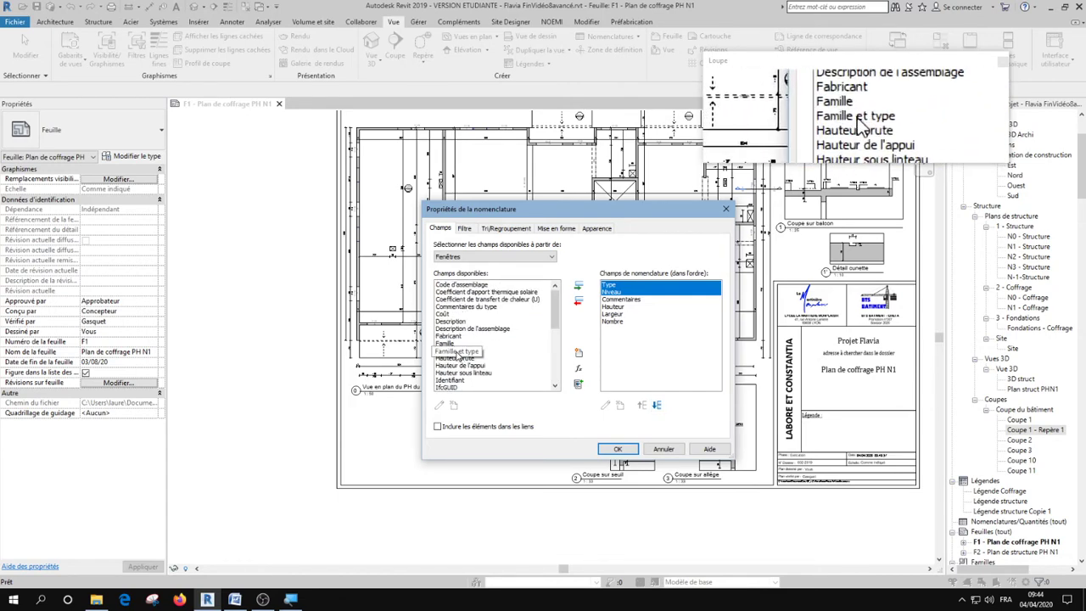
double_click(457, 365)
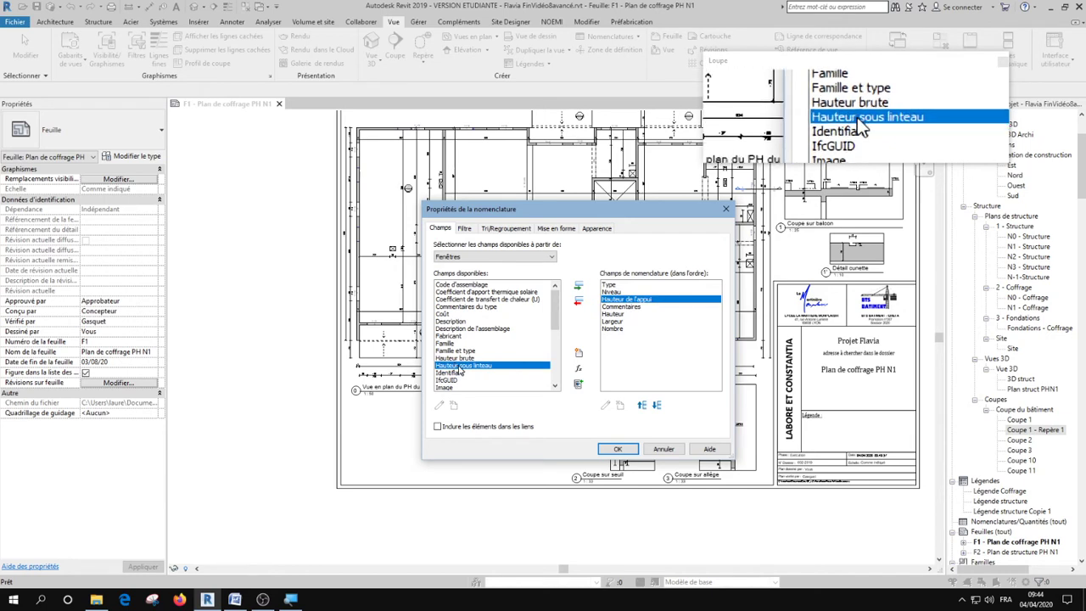
double_click(458, 368)
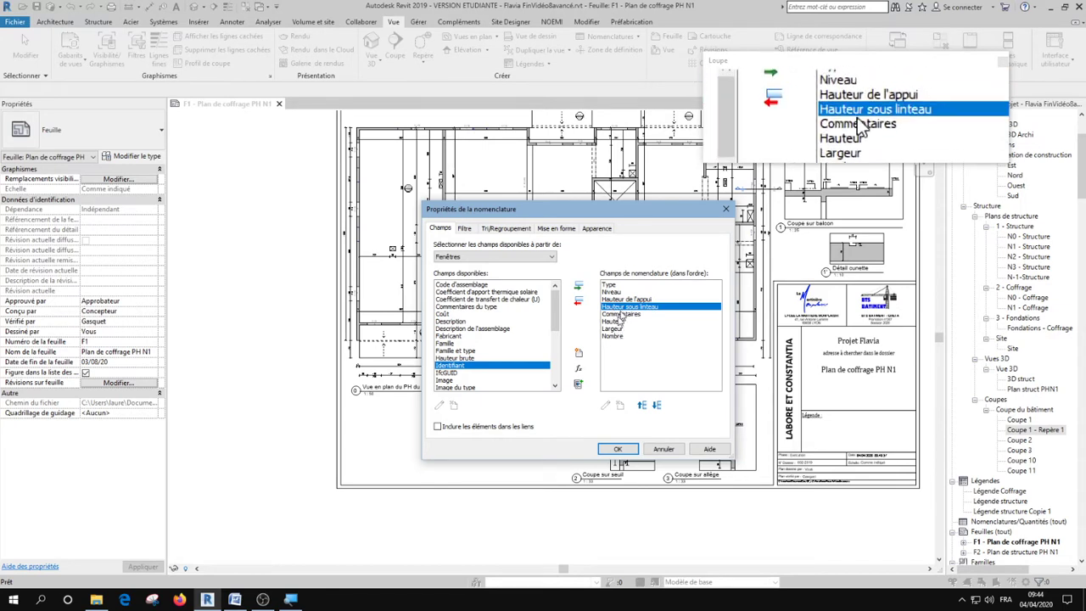
Reorder the window schedule fields after Hauteur de l'appui as Nombre, Hauteur, Largeur, Hauteur sous linteau and Commentaires
click(657, 406)
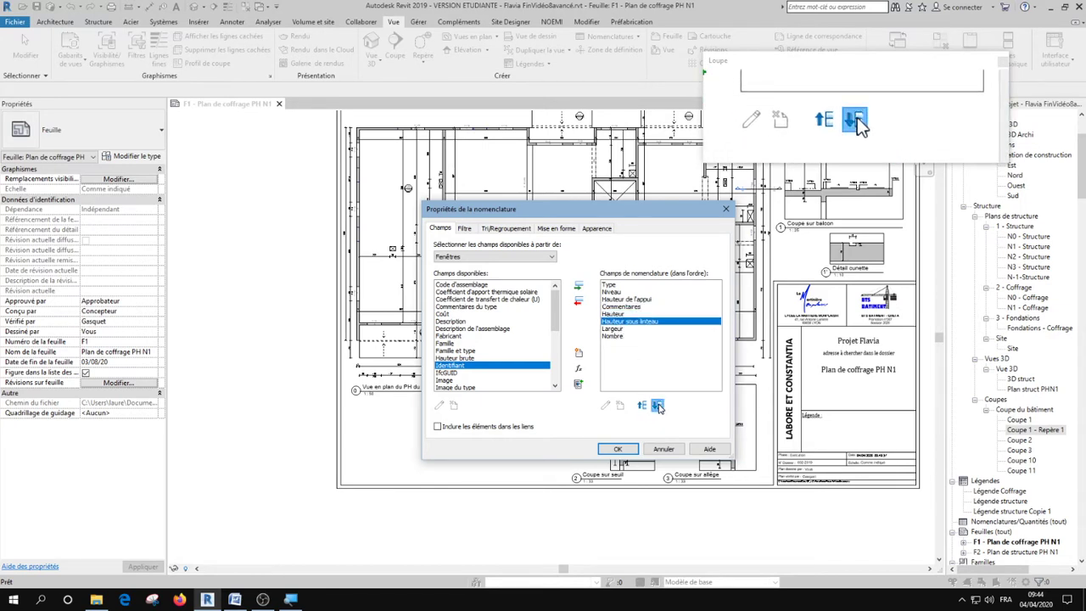
click(623, 328)
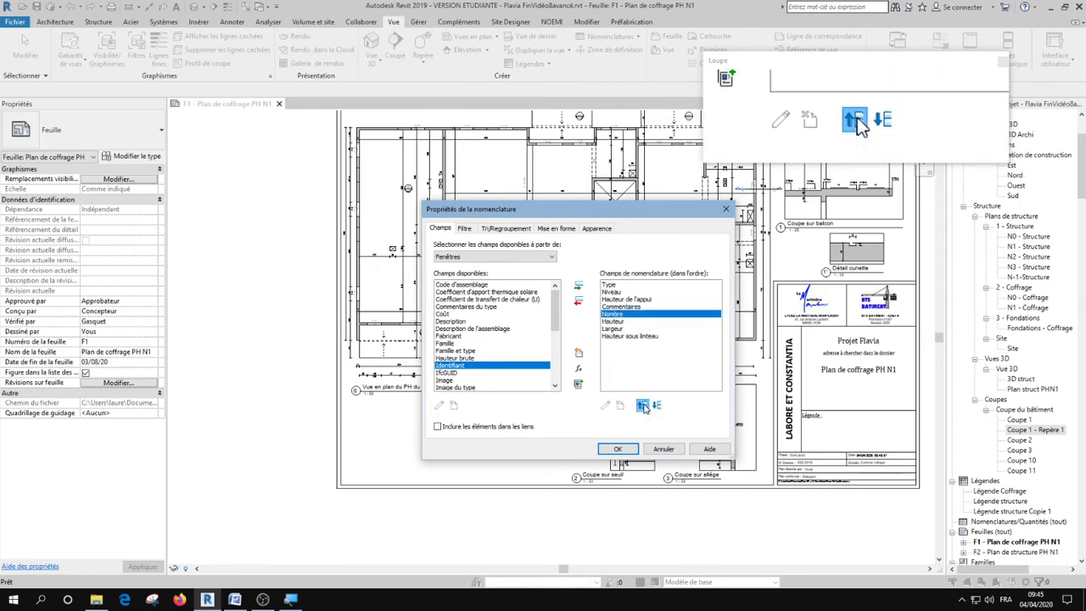
click(622, 307)
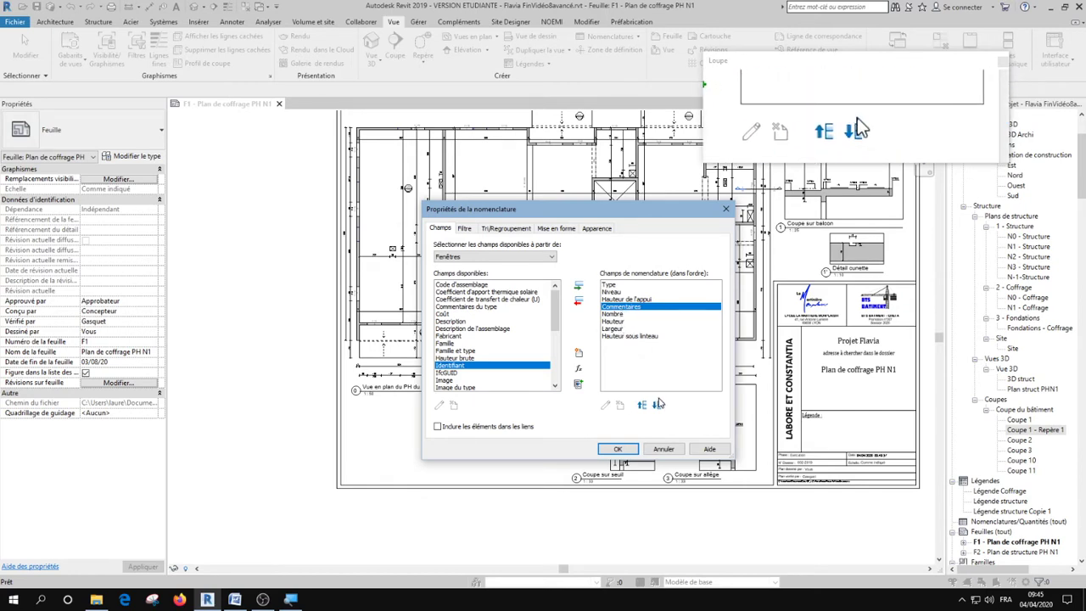
click(658, 404)
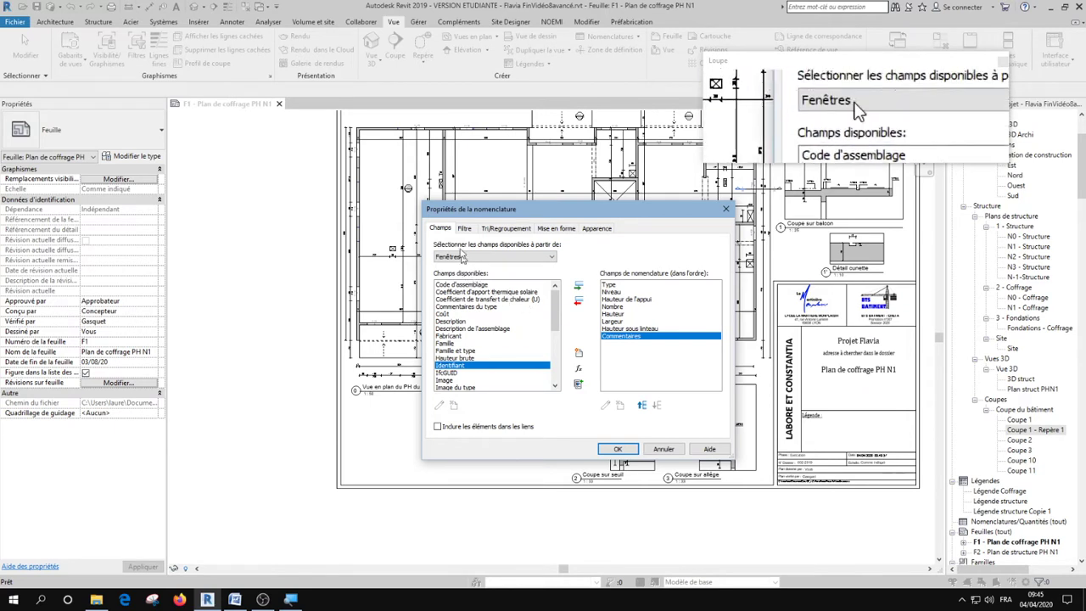
Filter the window schedule to windows whose Niveau equals (égal) N1
click(464, 228)
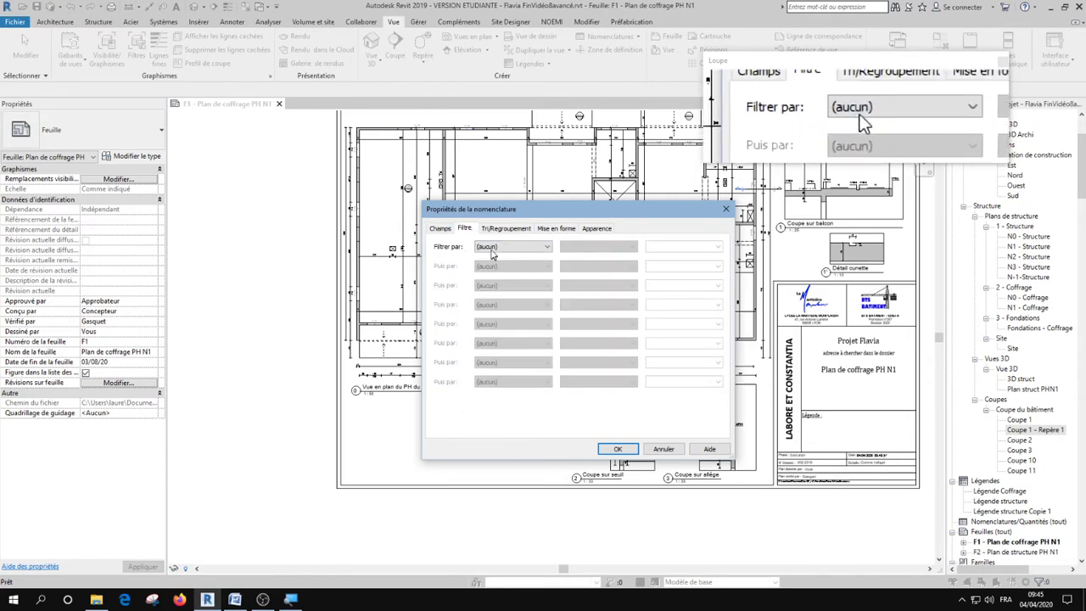
click(491, 247)
click(499, 263)
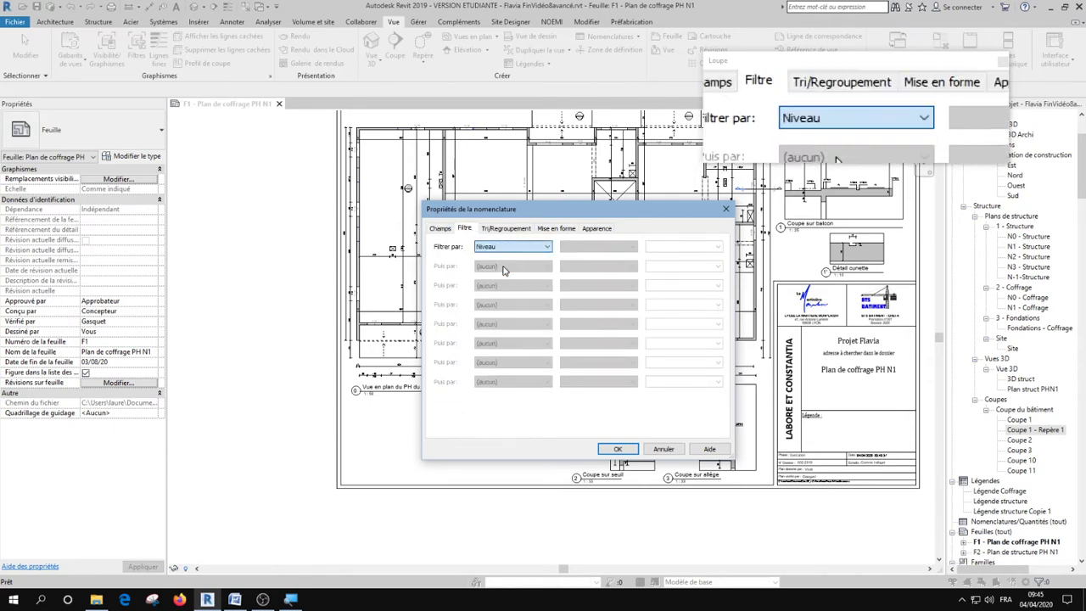
click(671, 247)
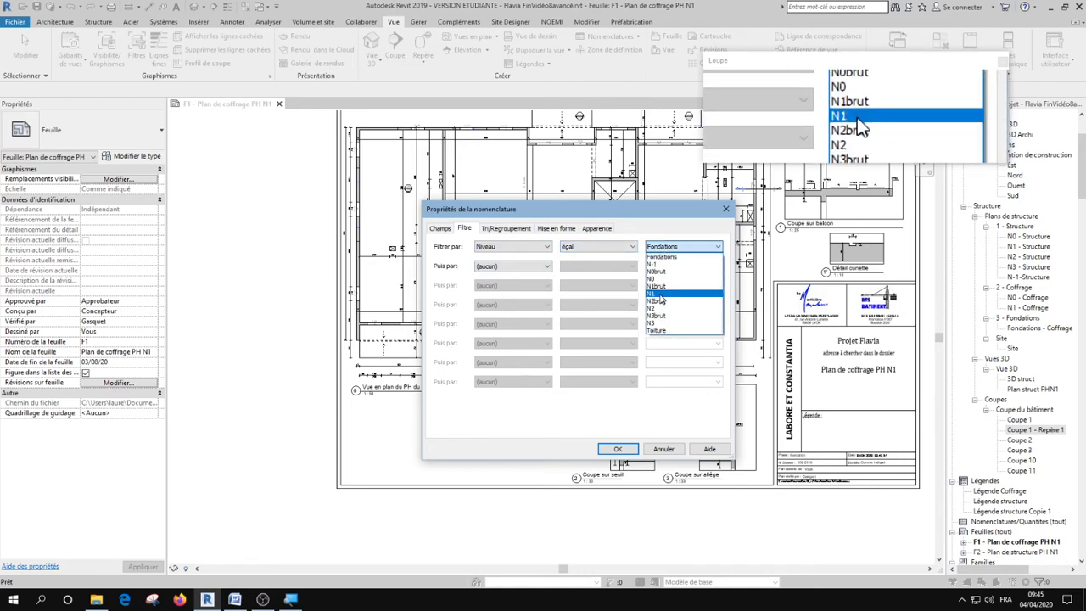
click(658, 295)
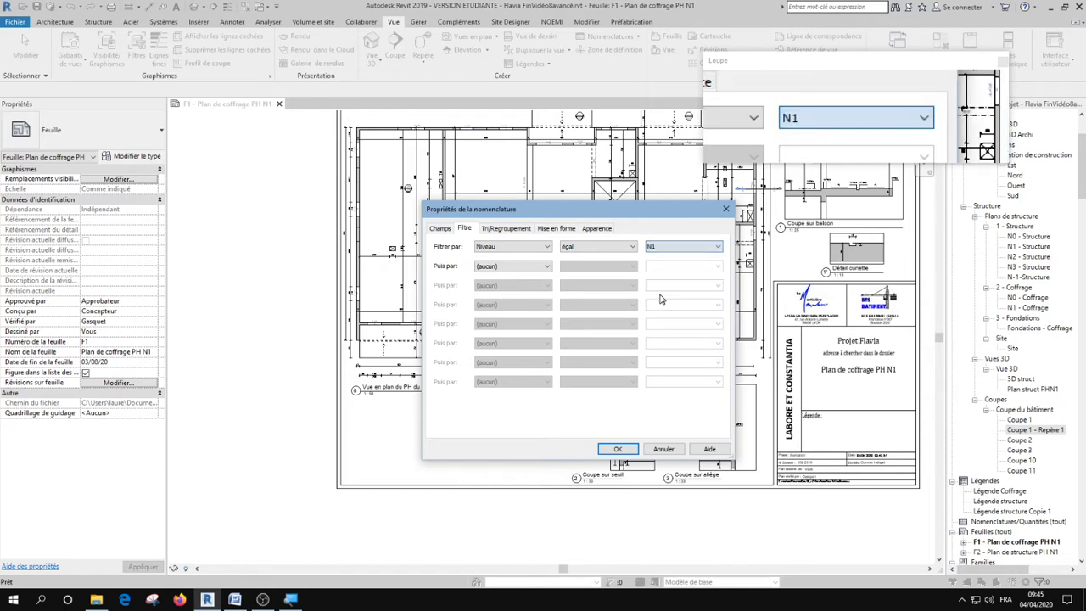
Sort the window schedule by Type and enable grand totals with the option Totaux uniquement
click(492, 230)
click(517, 247)
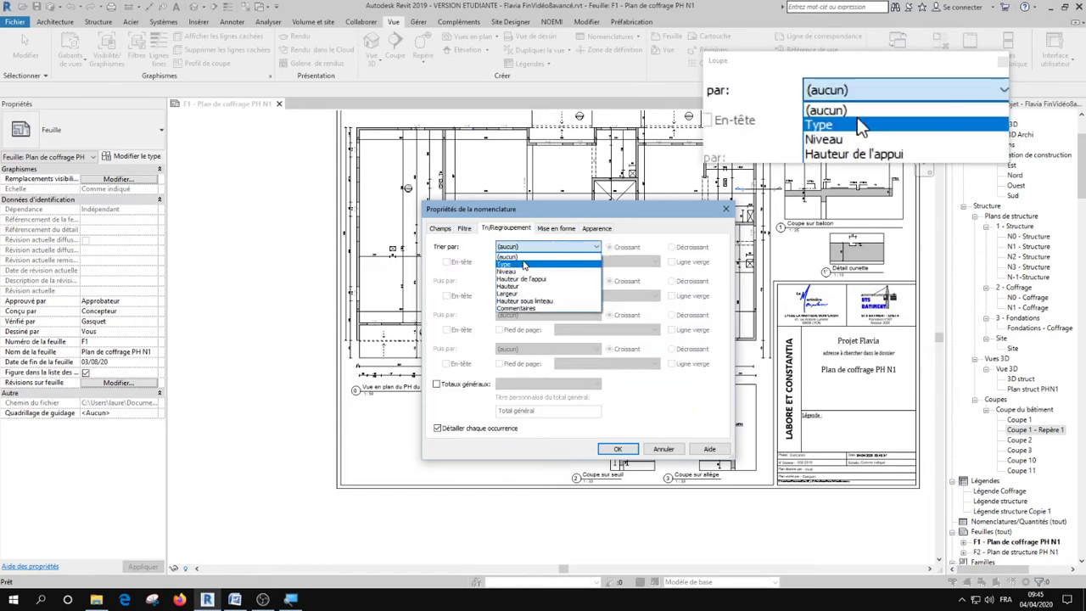
click(521, 265)
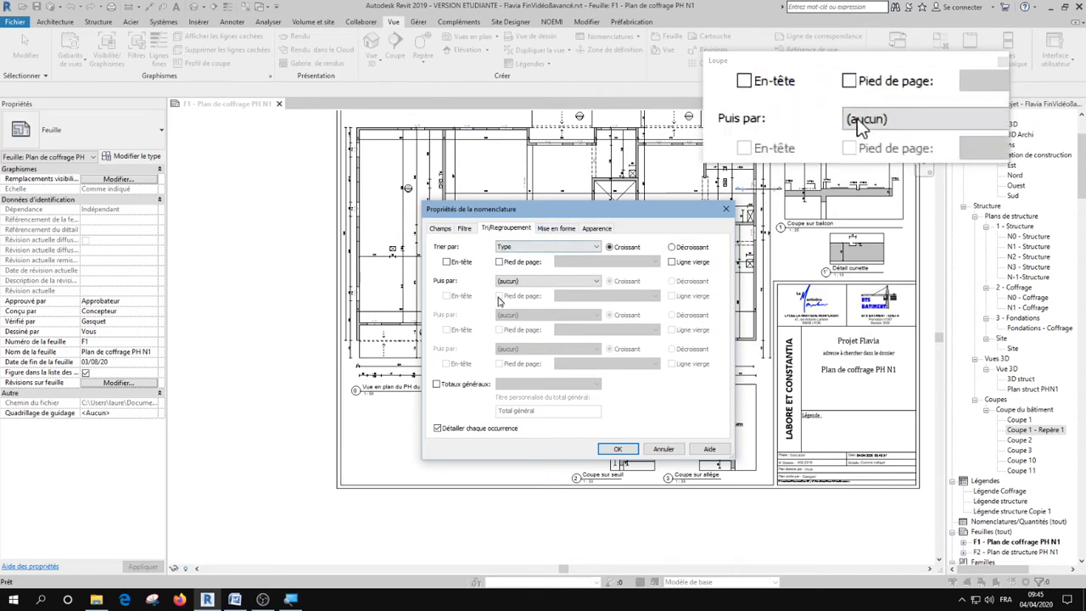
click(441, 386)
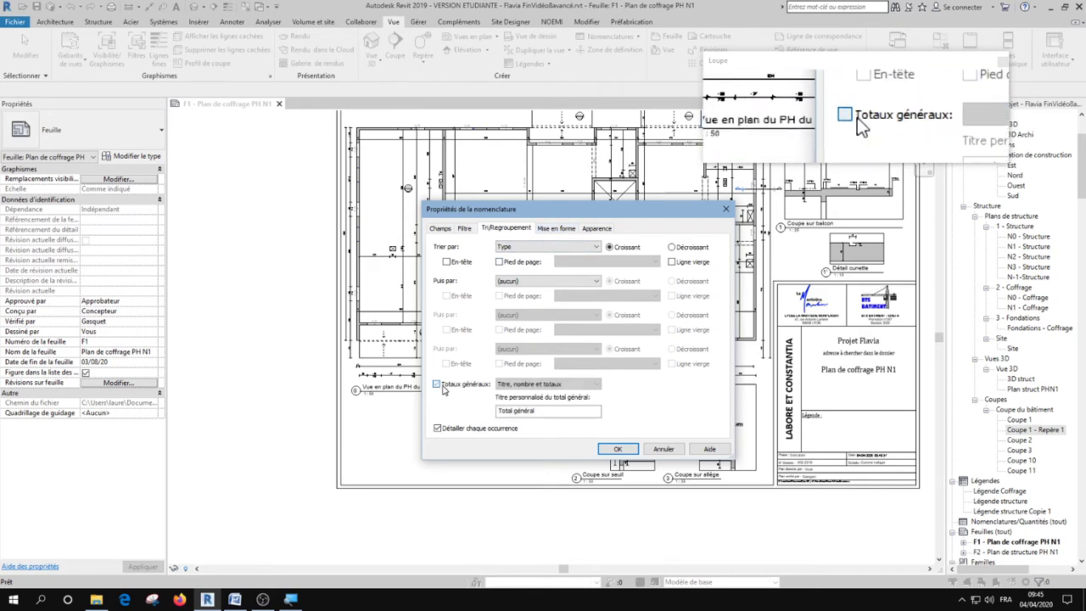
click(527, 385)
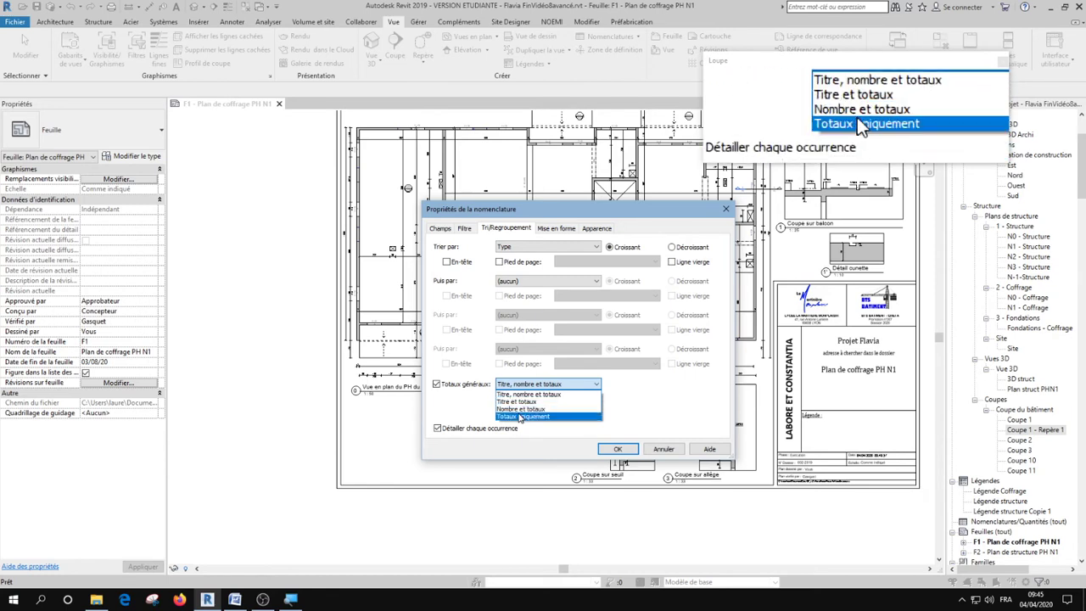
click(521, 415)
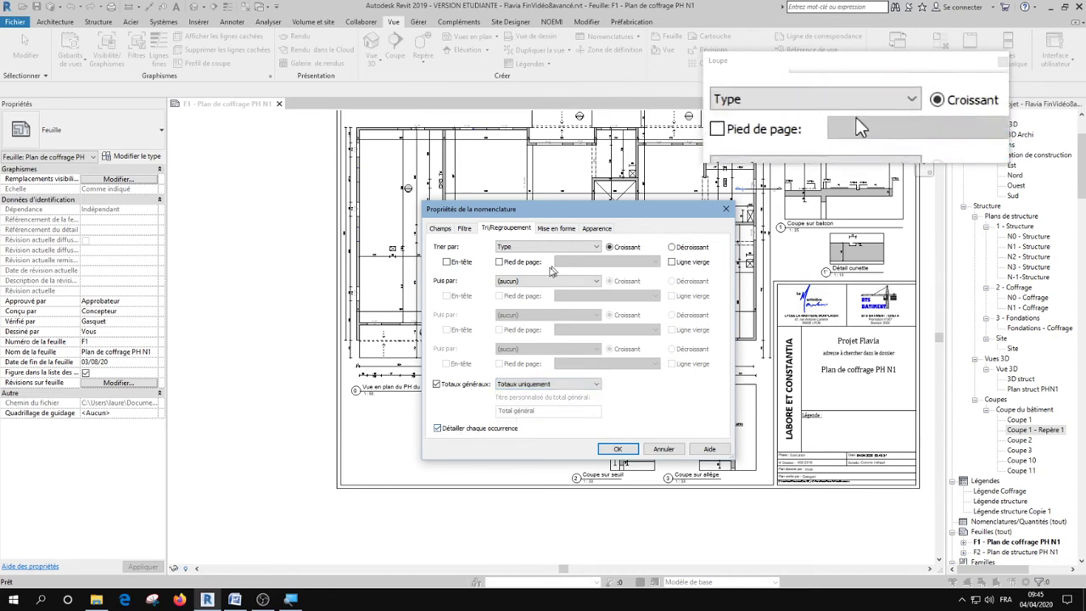
Align the Hauteur de l'appui, Nombre, Hauteur, Largeur and Hauteur sous linteau fields to Droite and create the schedule
click(553, 230)
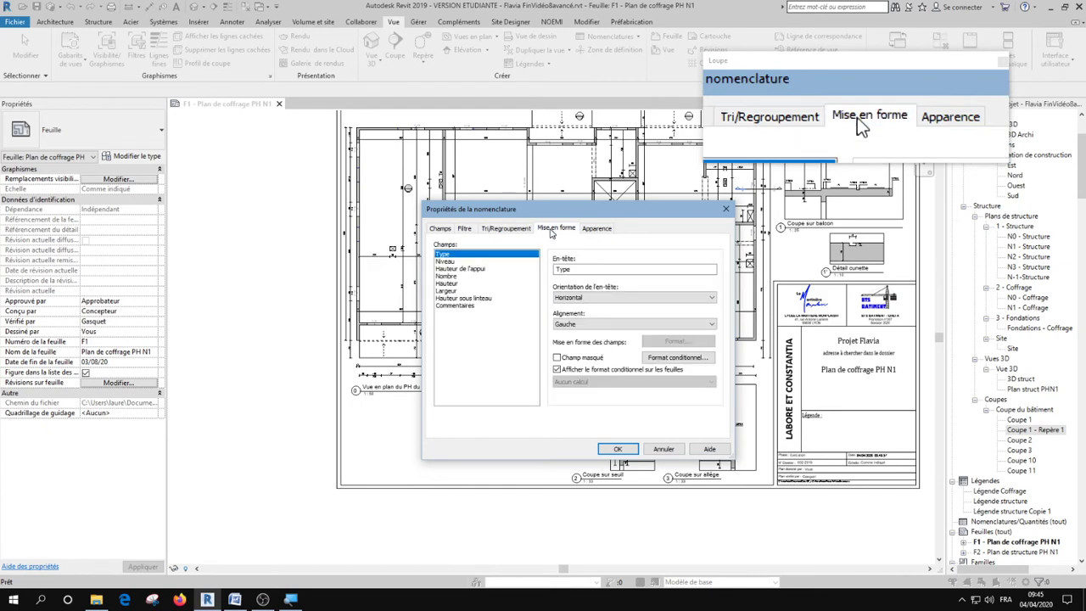
click(449, 269)
ctrl+click(447, 277)
ctrl+click(450, 290)
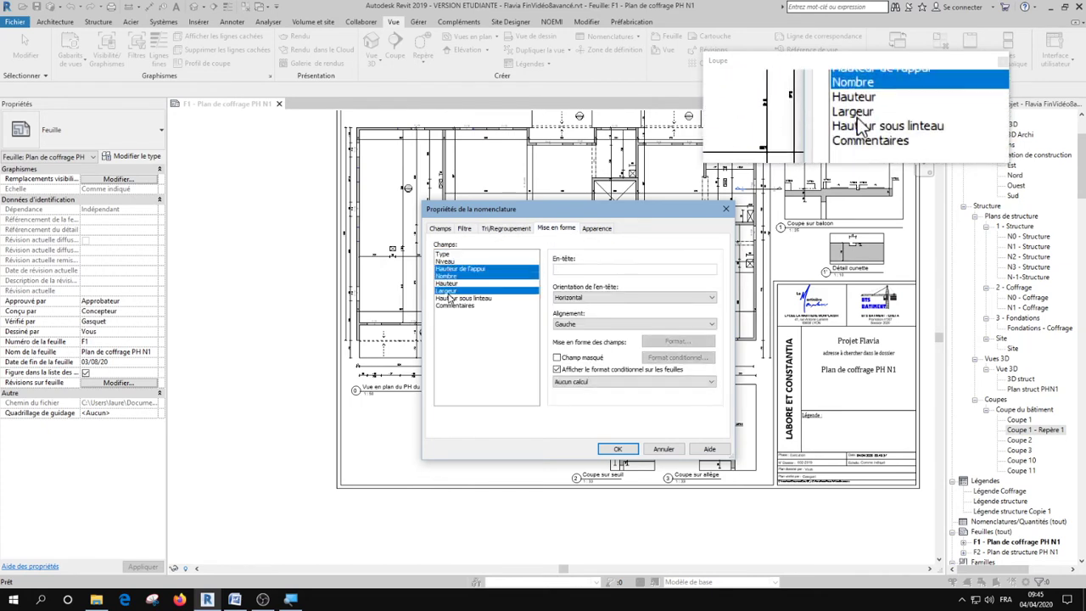
ctrl+click(448, 284)
ctrl+click(451, 298)
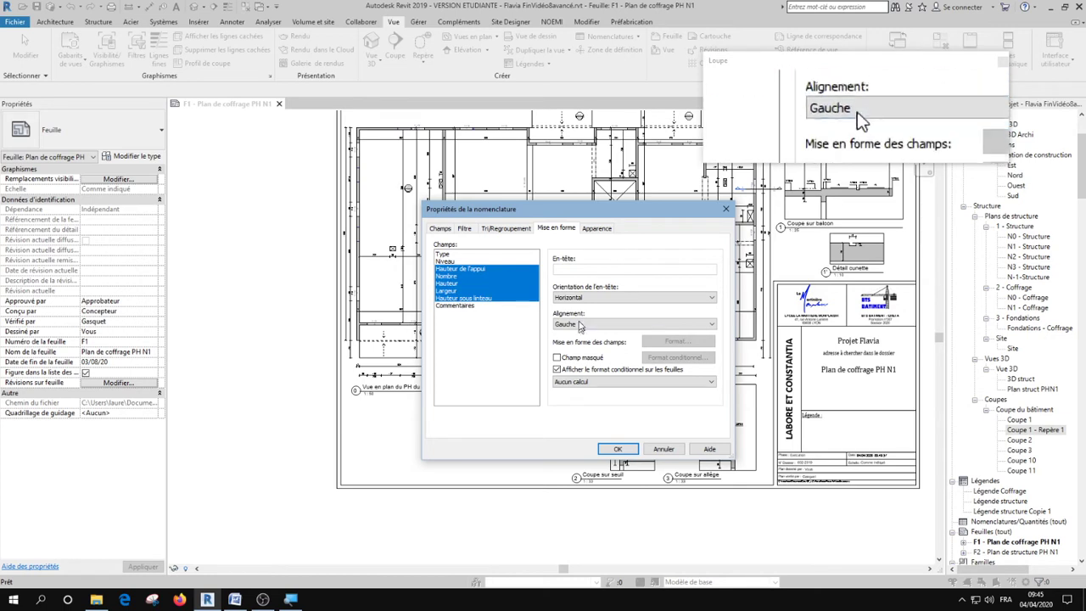
click(581, 325)
click(579, 349)
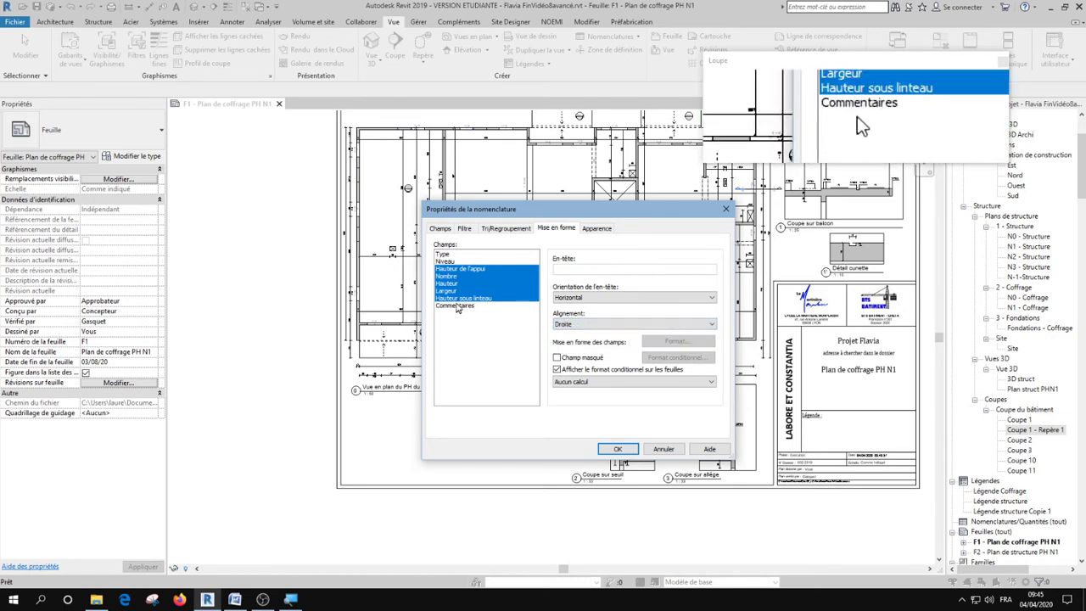
click(610, 450)
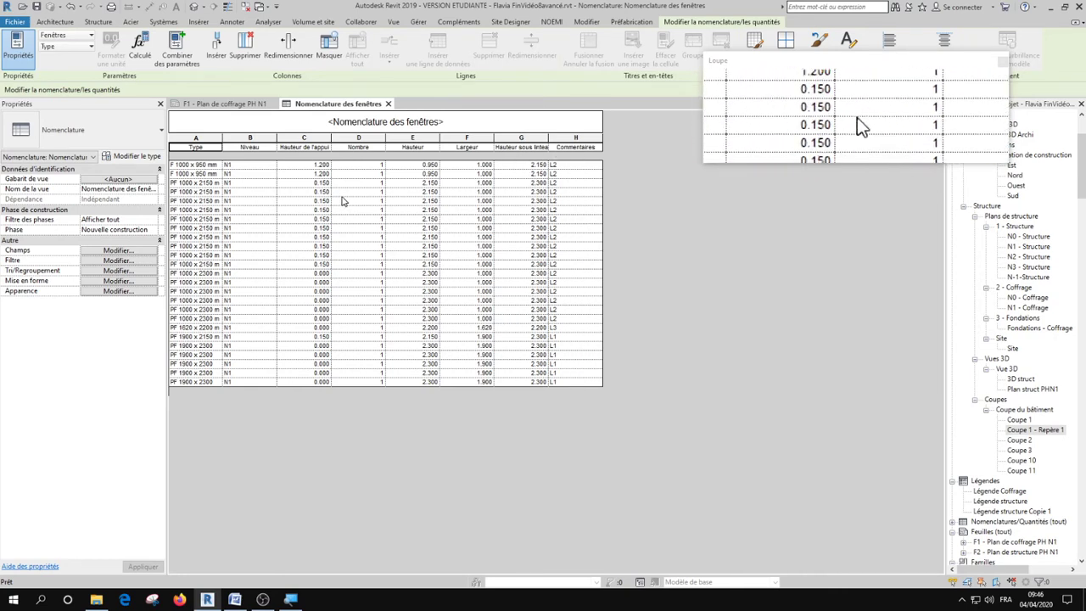
Retitle the schedule as "Nomenclature des mannequins (Hauteurs relatives au niveau fini)"
click(373, 121)
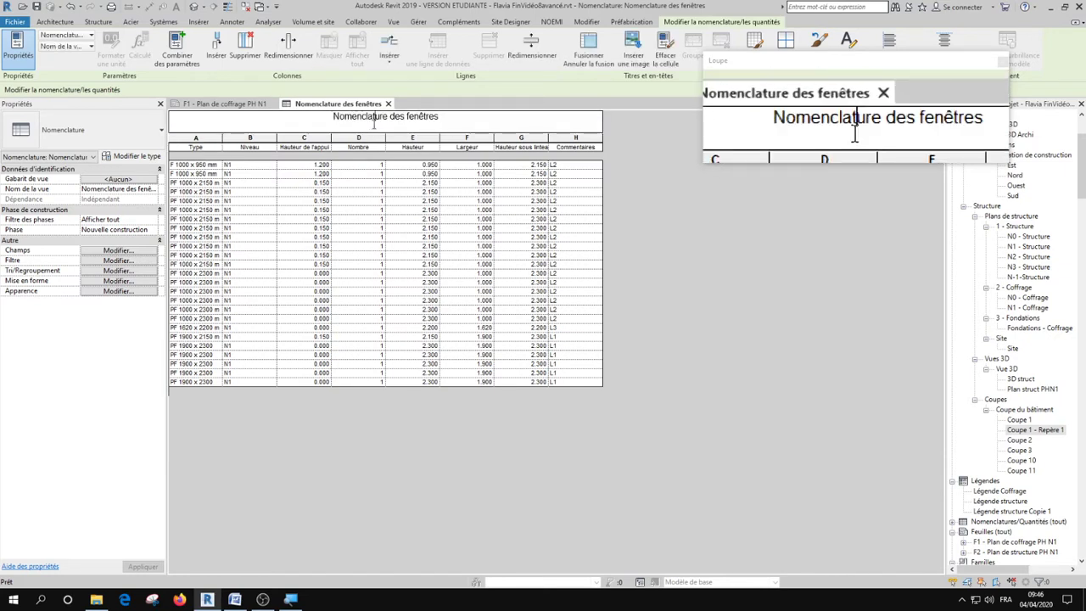
key(Home)
key(End)
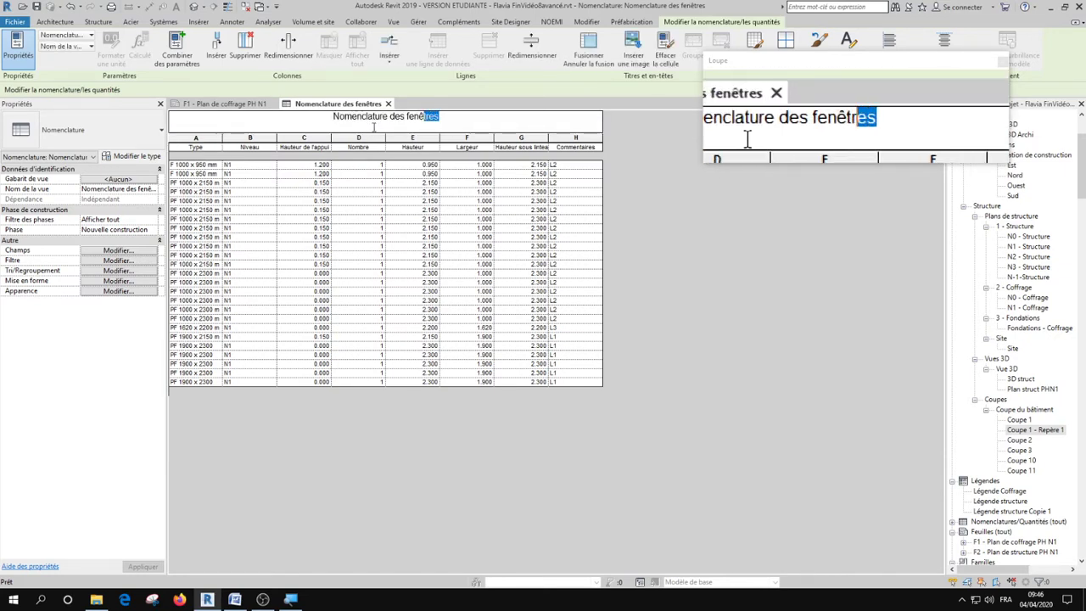
key(shift+Left)
key(shift+Left)
key(shift+Left)
key(shift+Left)
key(shift+Left)
key(shift+Left)
text(ma)
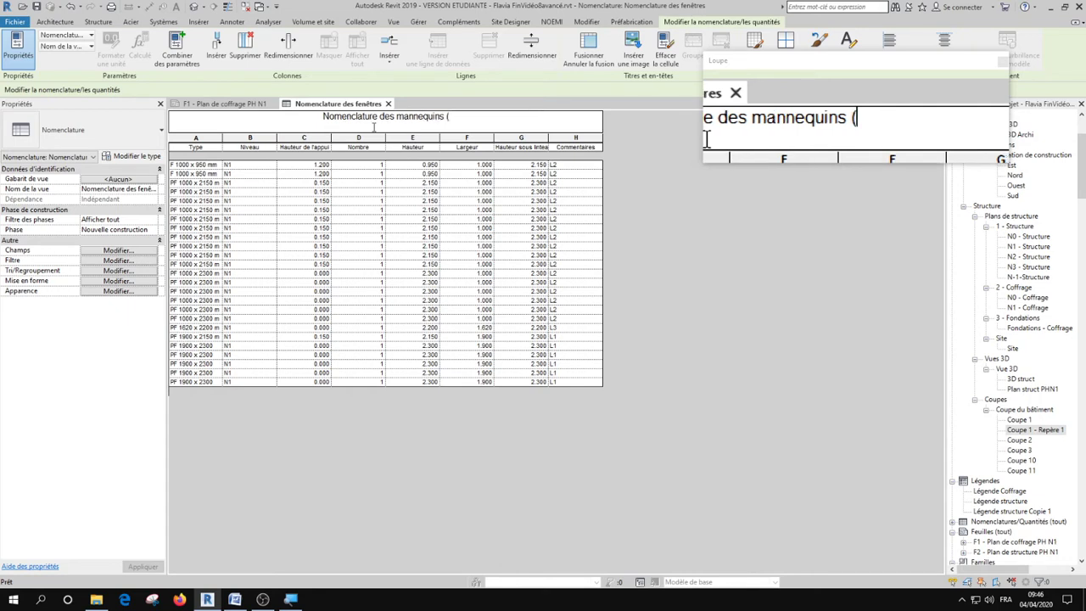
text(Hauteur relative s)
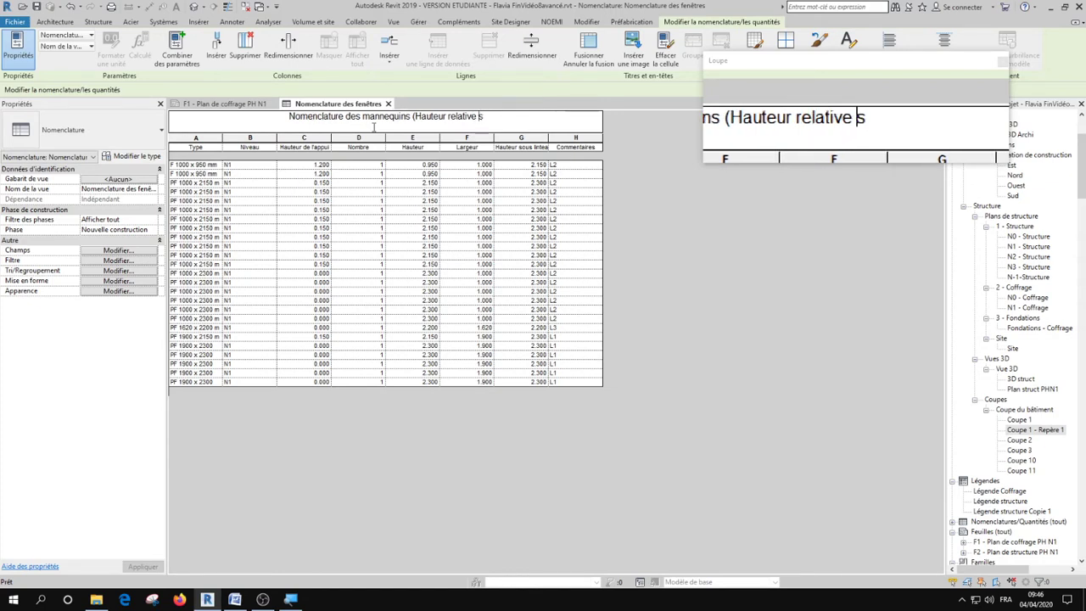
key(Left)
key(Left)
key(Left)
key(Left)
key(Left)
key(Left)
key(Left)
key(Left)
key(Left)
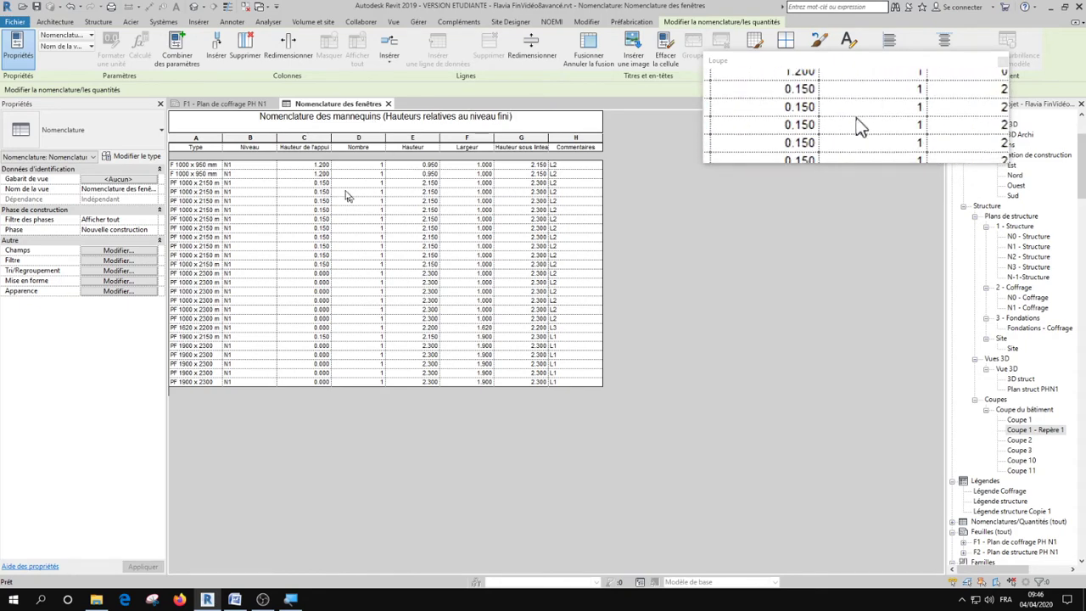
Add the unit [m] to the Hauteur de l'appui, Hauteur, Largeur and Hauteur sous linteau column headings
click(286, 147)
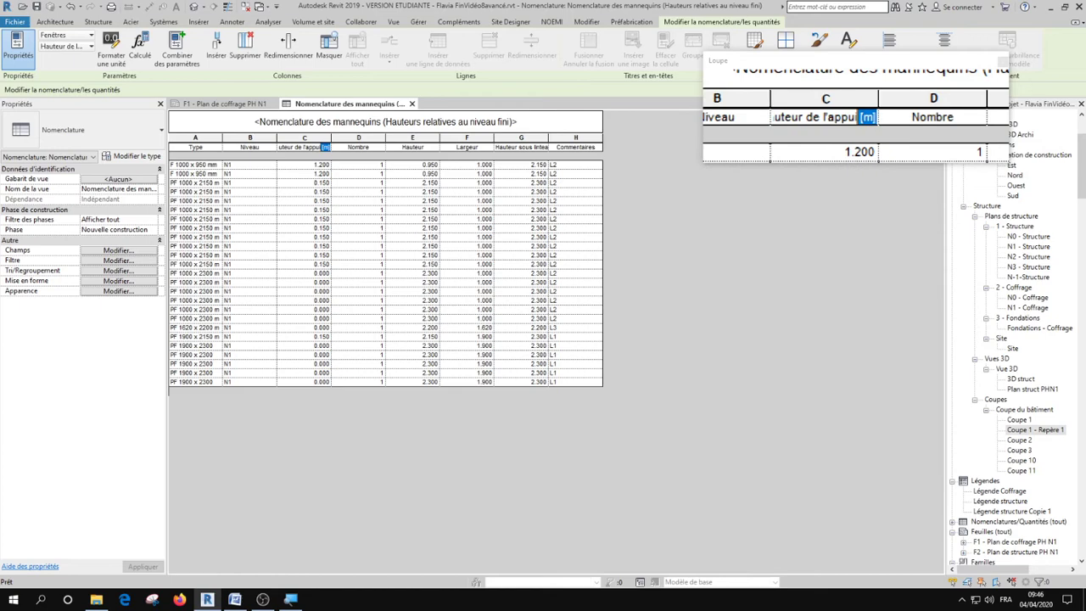
click(433, 147)
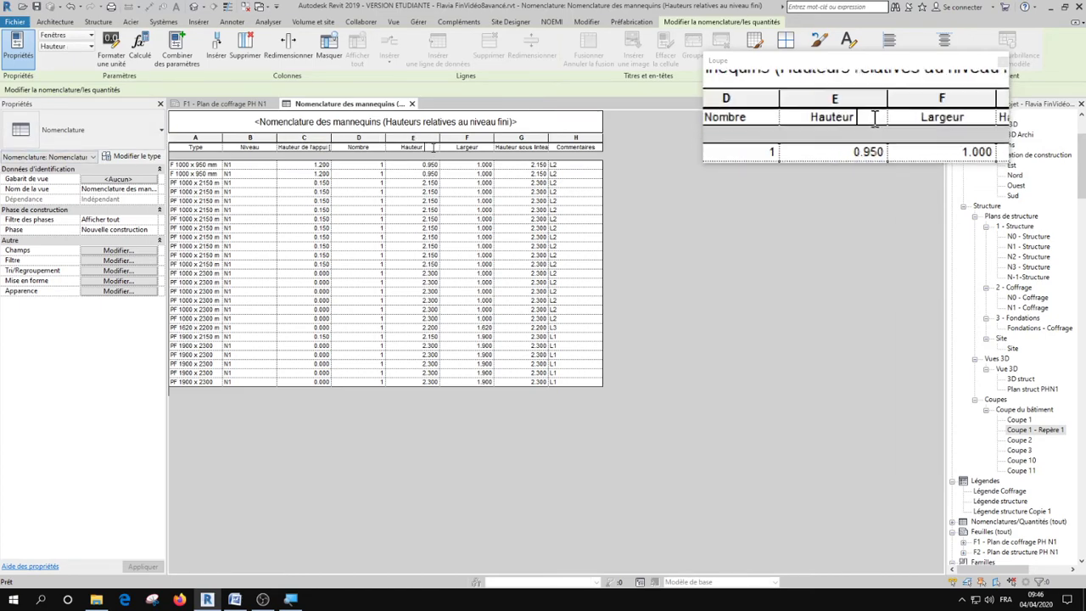
text([m])
click(482, 148)
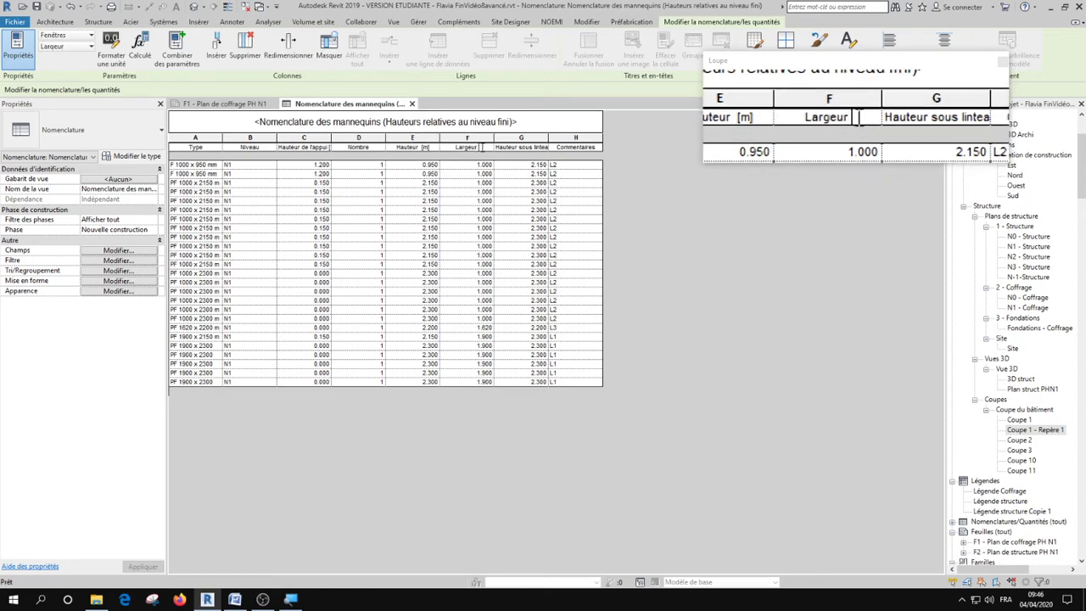
click(536, 147)
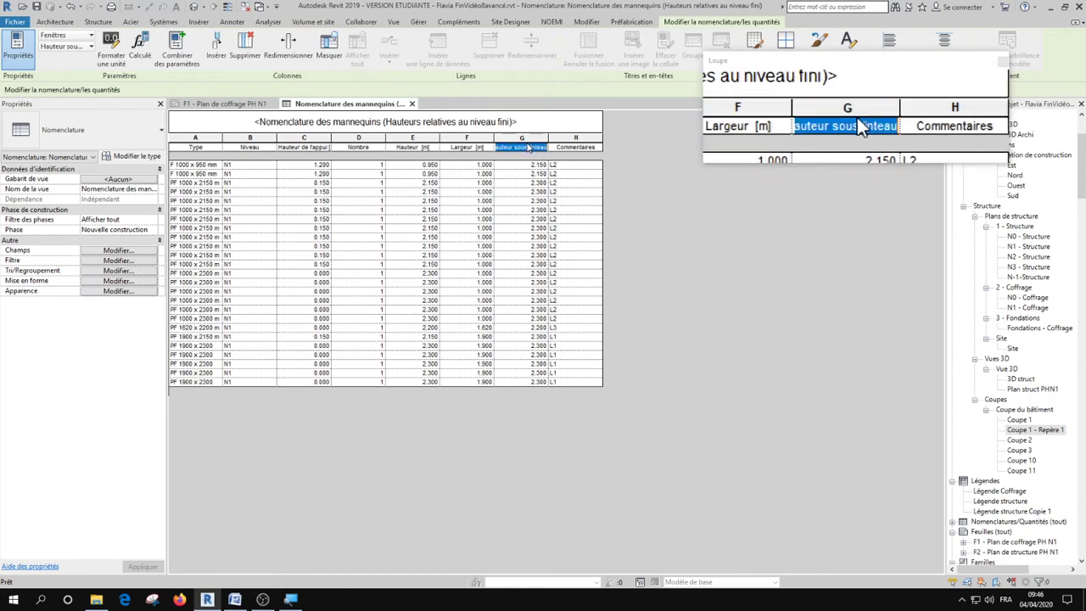
click(538, 148)
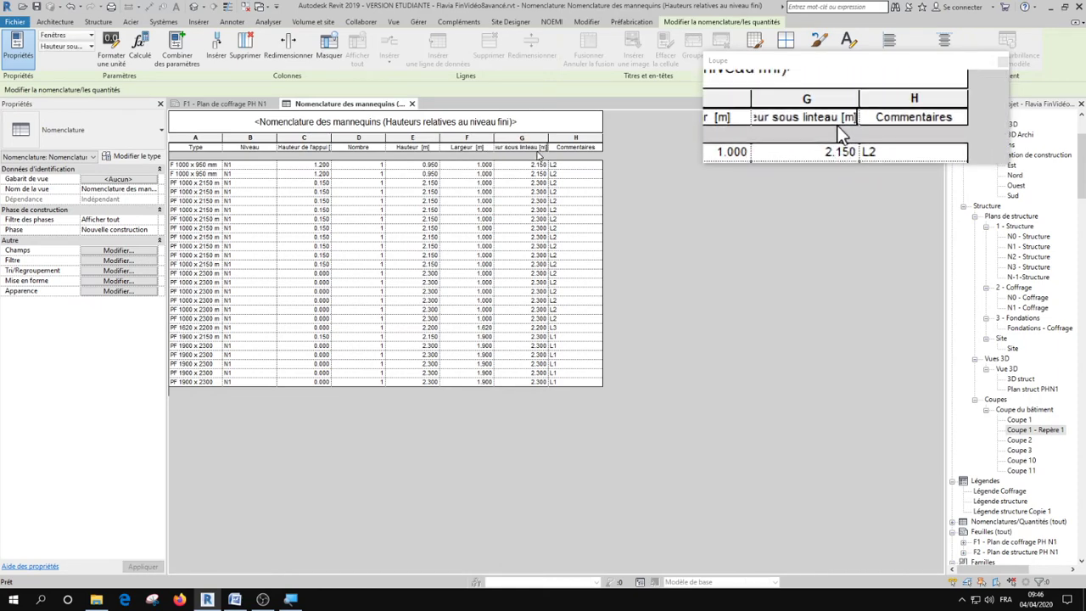
click(536, 201)
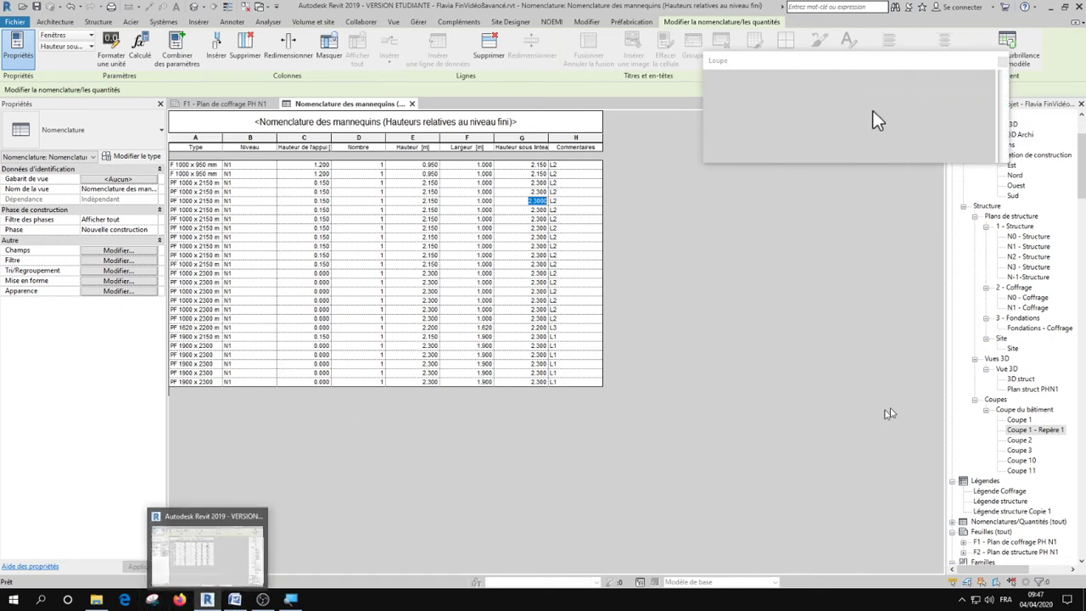
Close the schedule view and try to place the Nomenclature des mannequins schedule on sheet F1
click(411, 104)
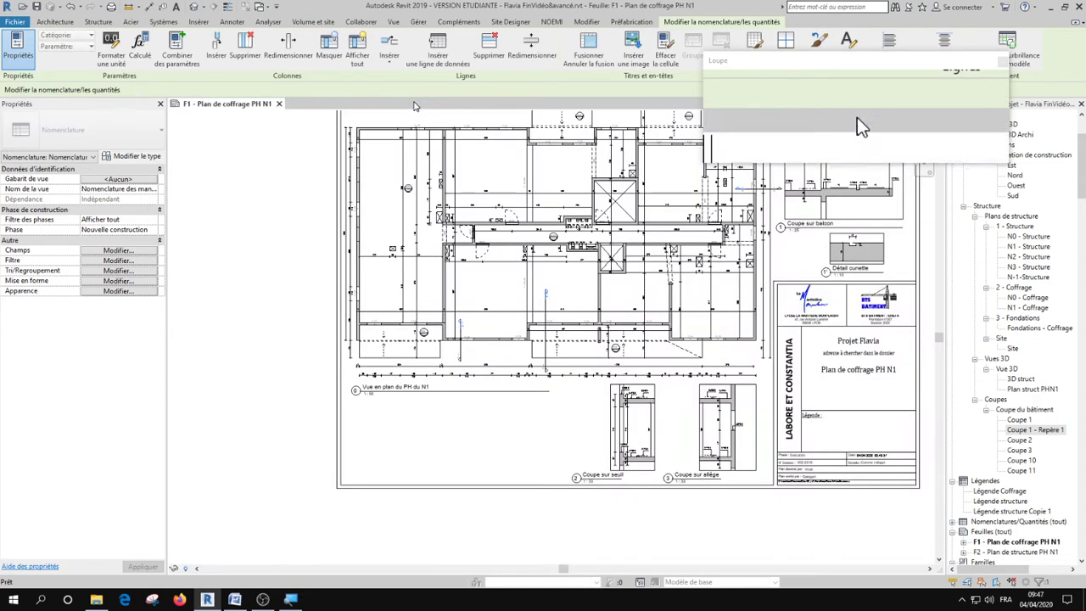
click(1015, 522)
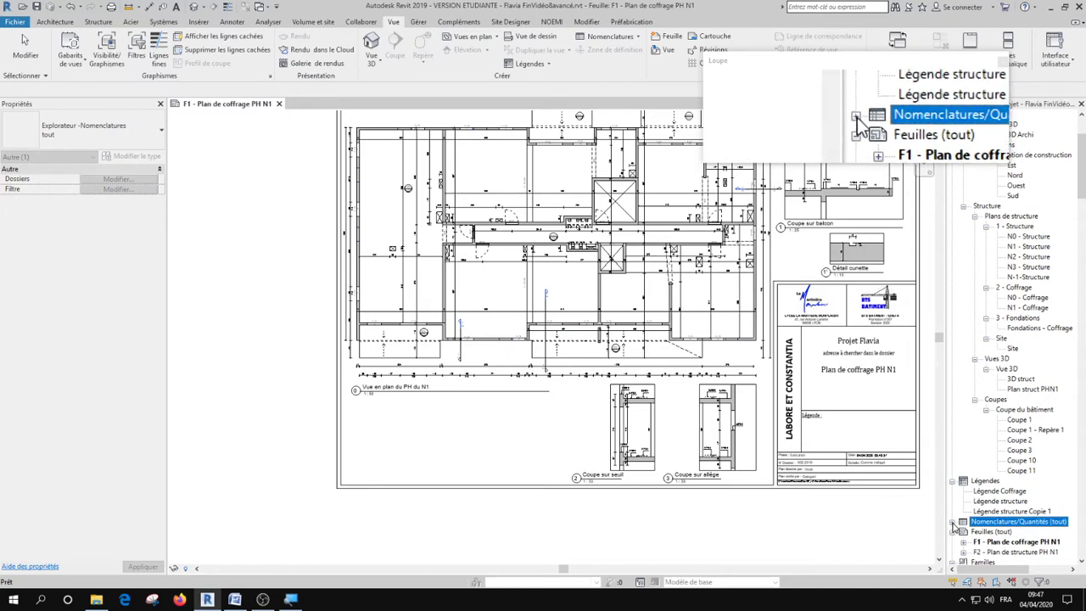
click(1024, 532)
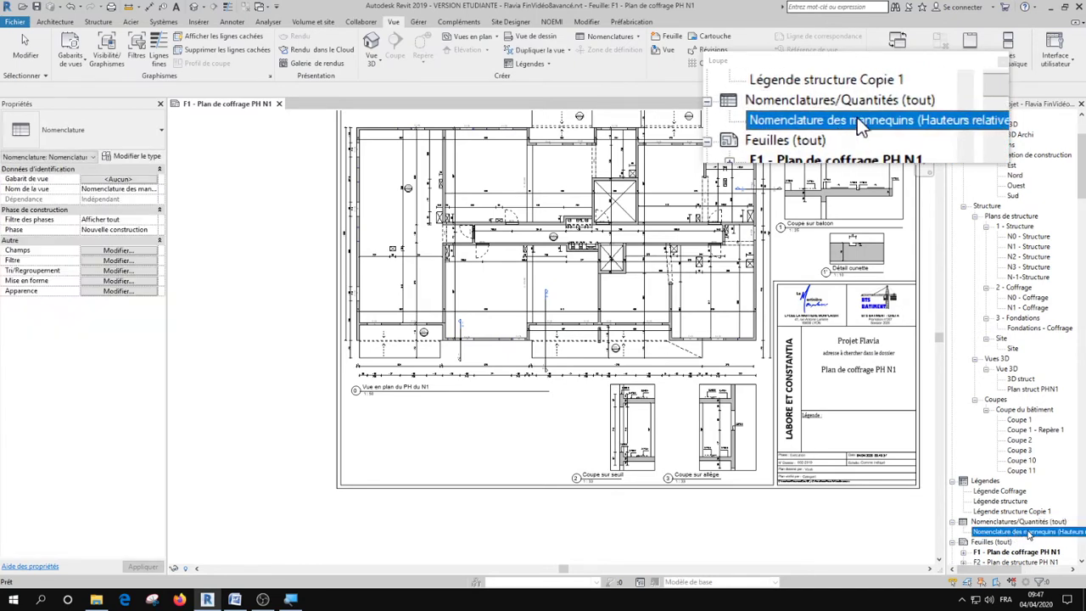
drag(1028, 534, 506, 450)
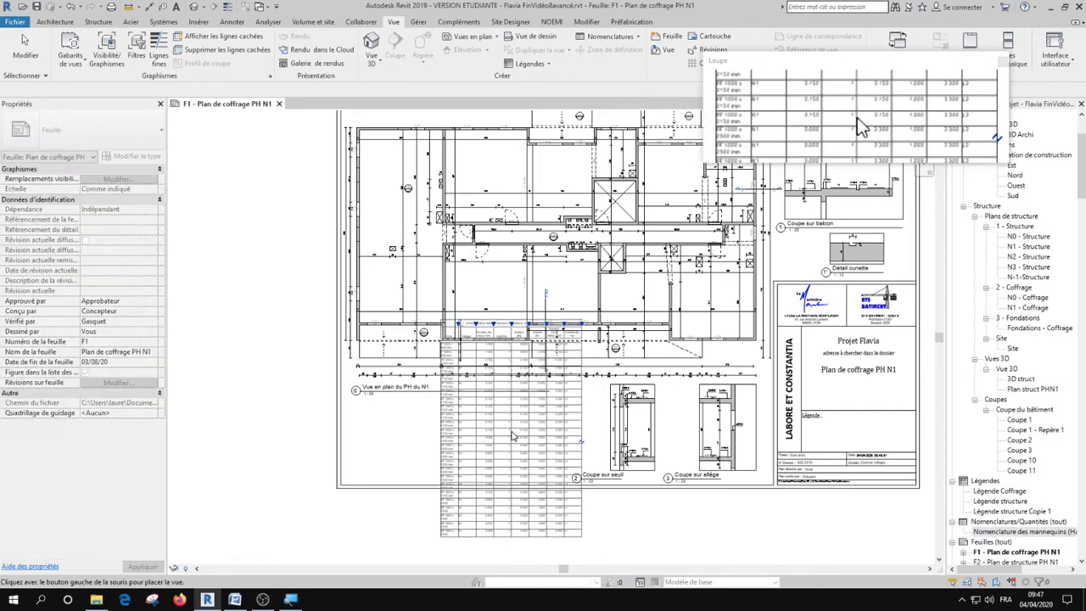
key(Escape)
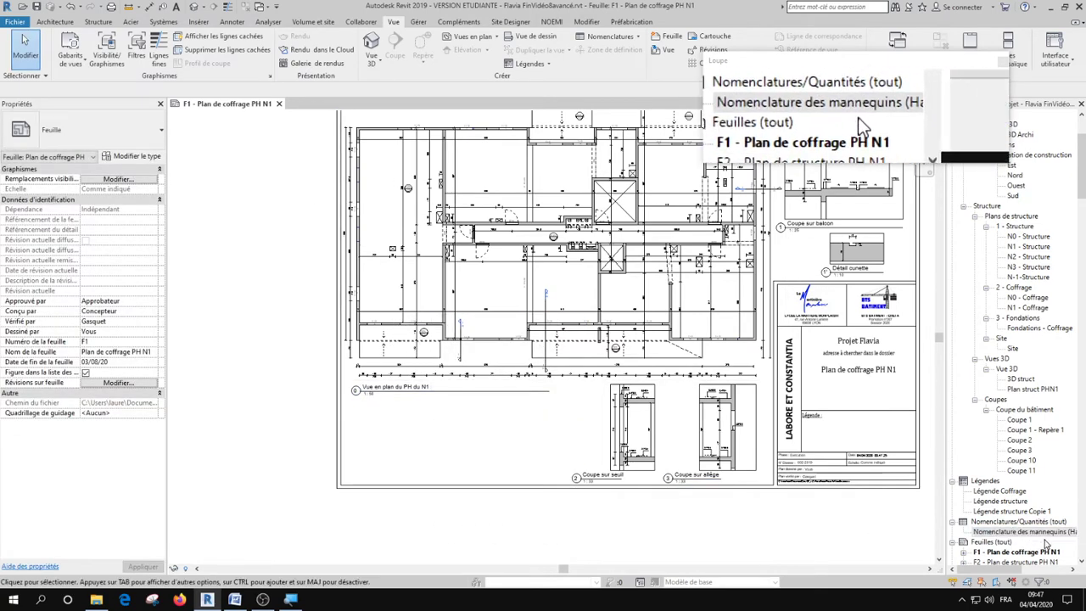
Turn off Détailler chaque occurrence in the Nomenclature des mannequins sorting settings and widen the Type column to fit its names
click(1024, 532)
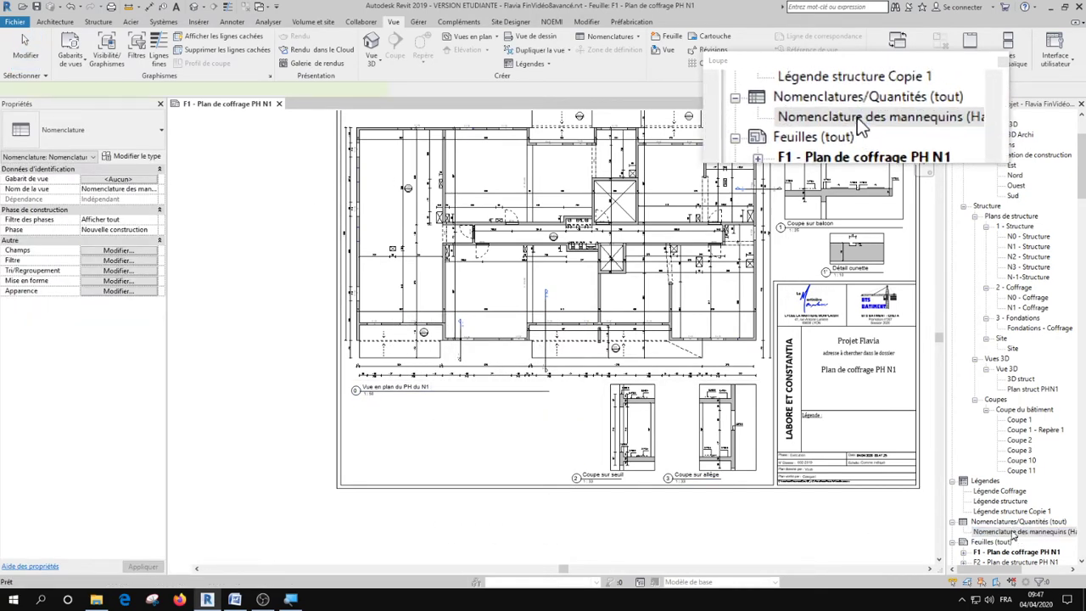
double_click(1014, 532)
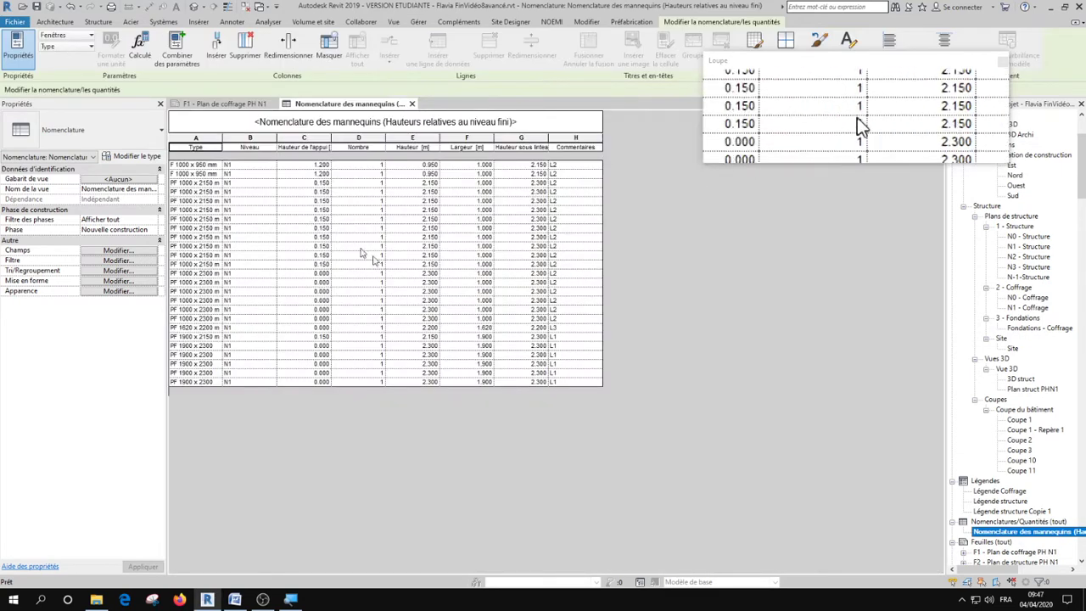
click(109, 271)
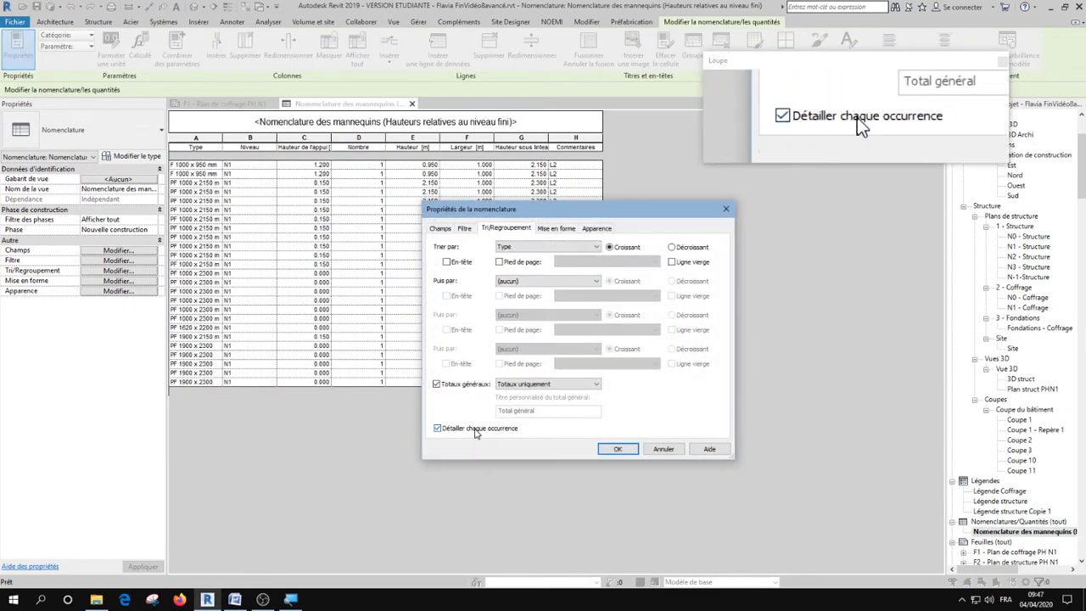
click(631, 452)
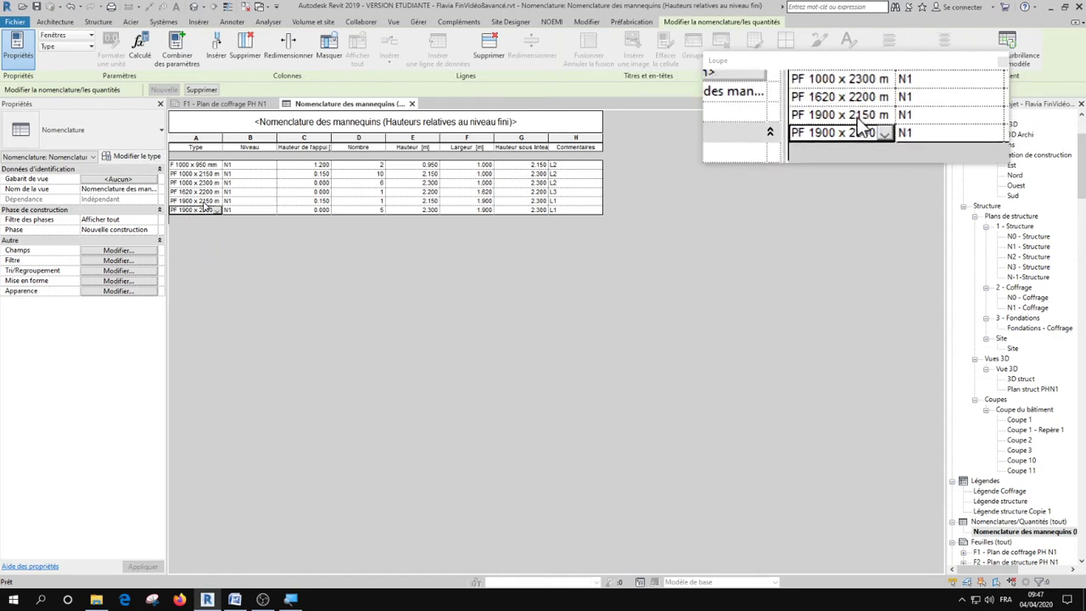
drag(221, 140, 230, 141)
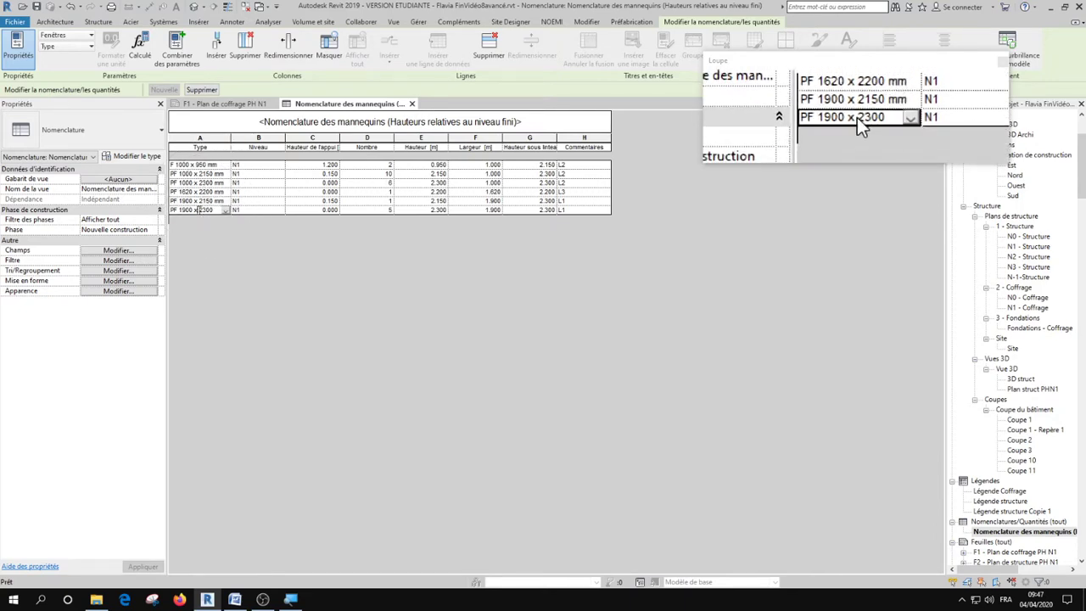
Rename the window type PF 1900 x 2300 of the M_Fenêtre-Ouverture Simple family as PF 1900 x 2300 mm
click(996, 481)
scroll(996, 481, down, 4)
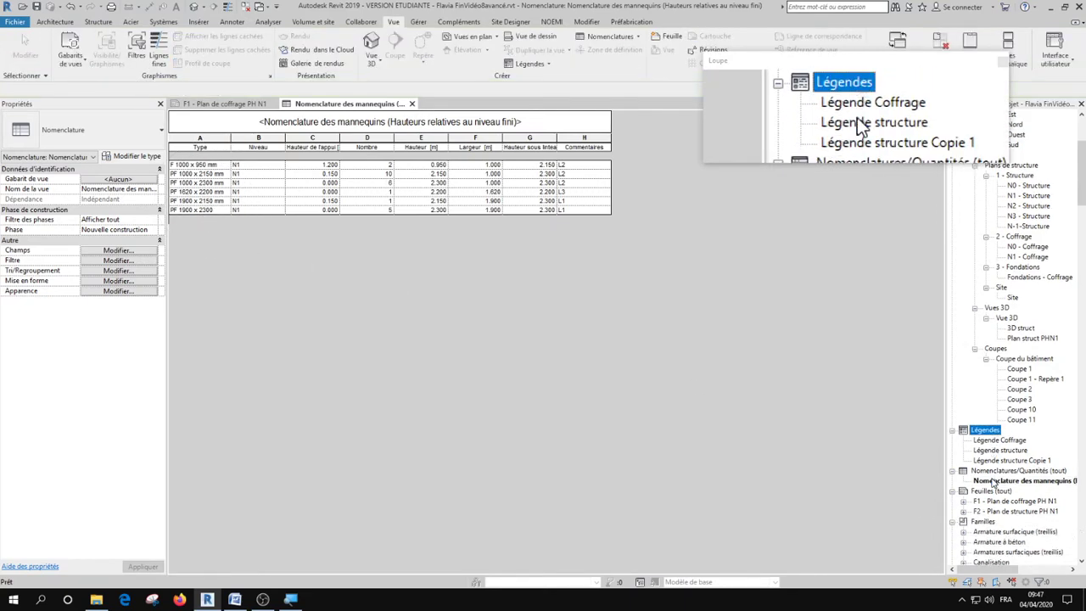
key(f)
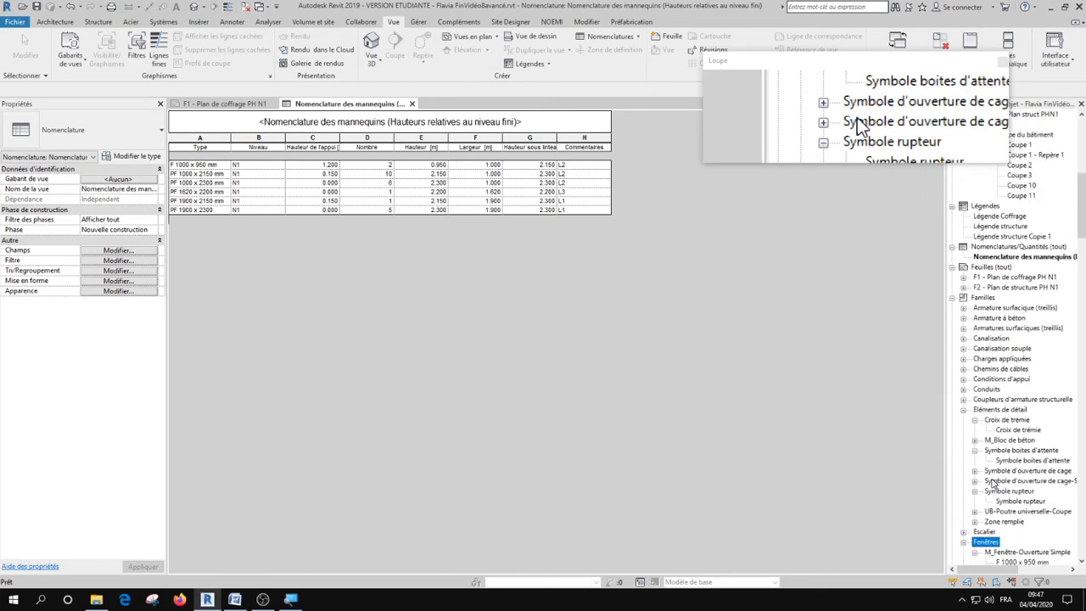
scroll(992, 483, down, 6)
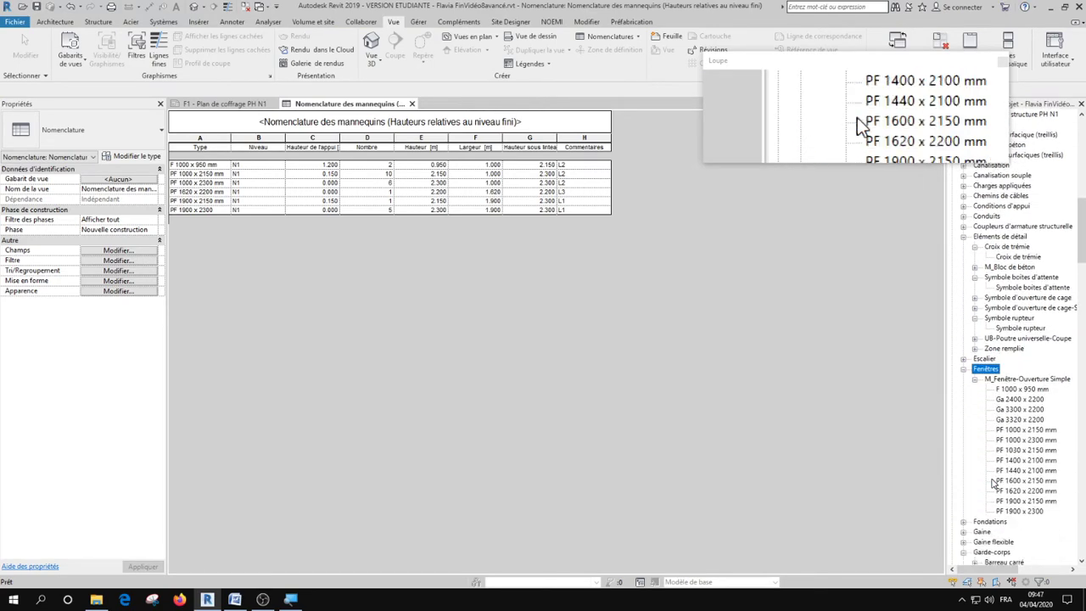
click(1029, 511)
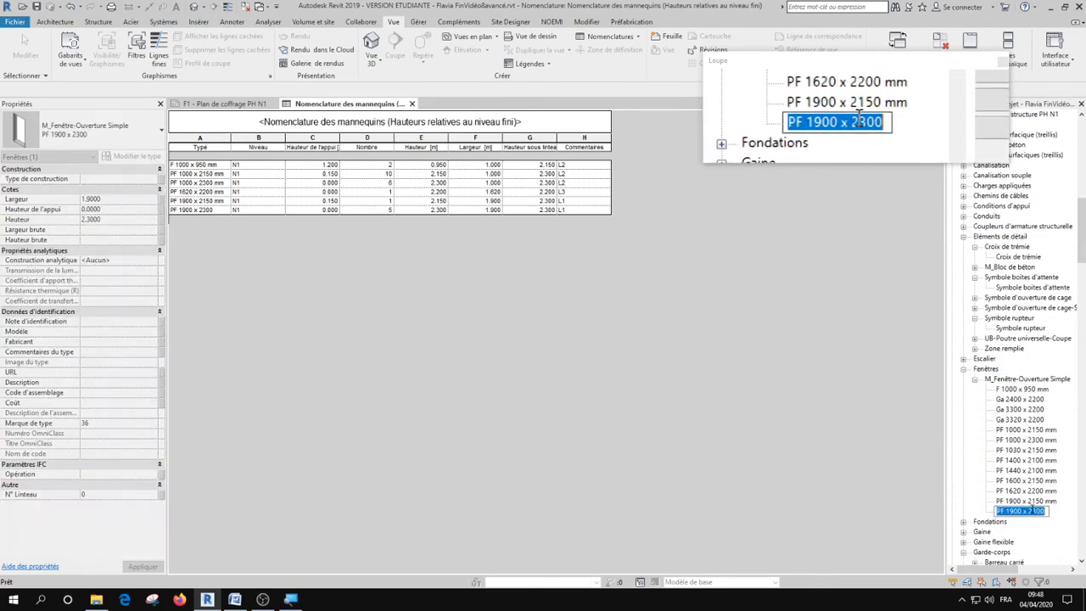
text(mm)
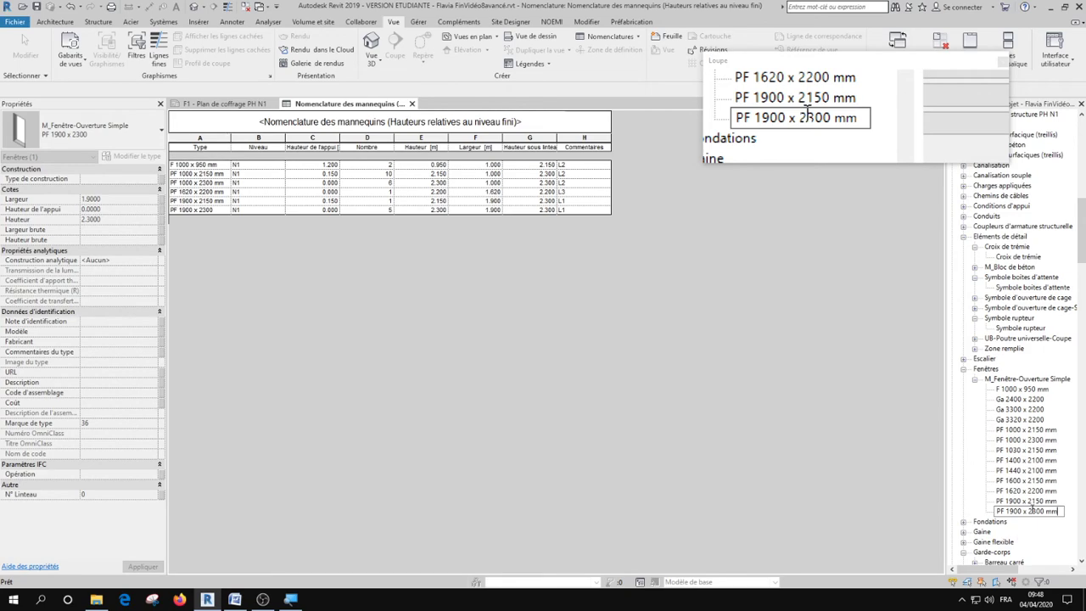
key(Return)
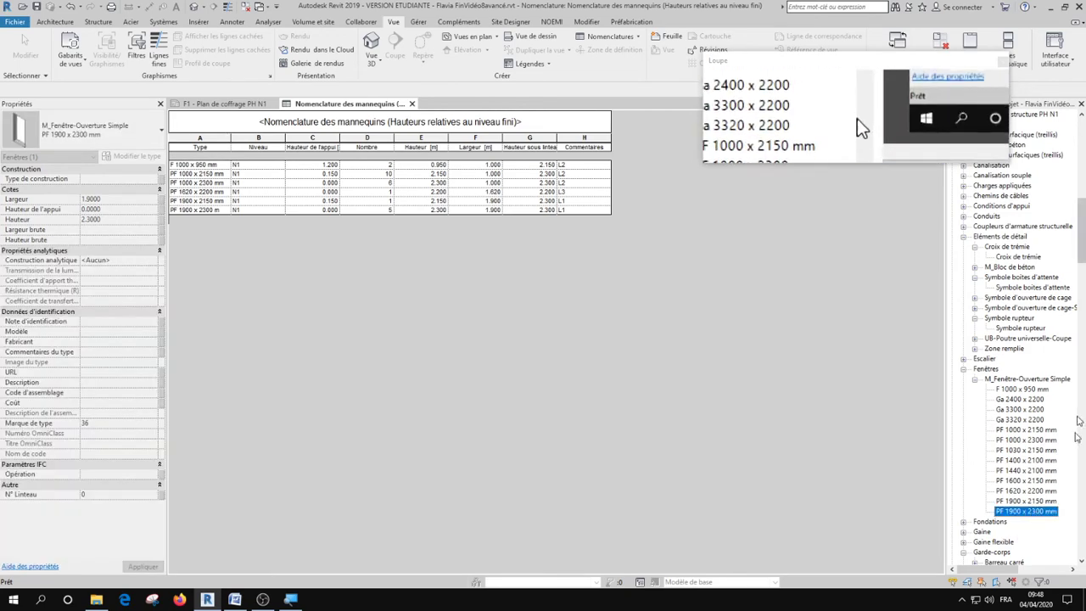
click(1010, 419)
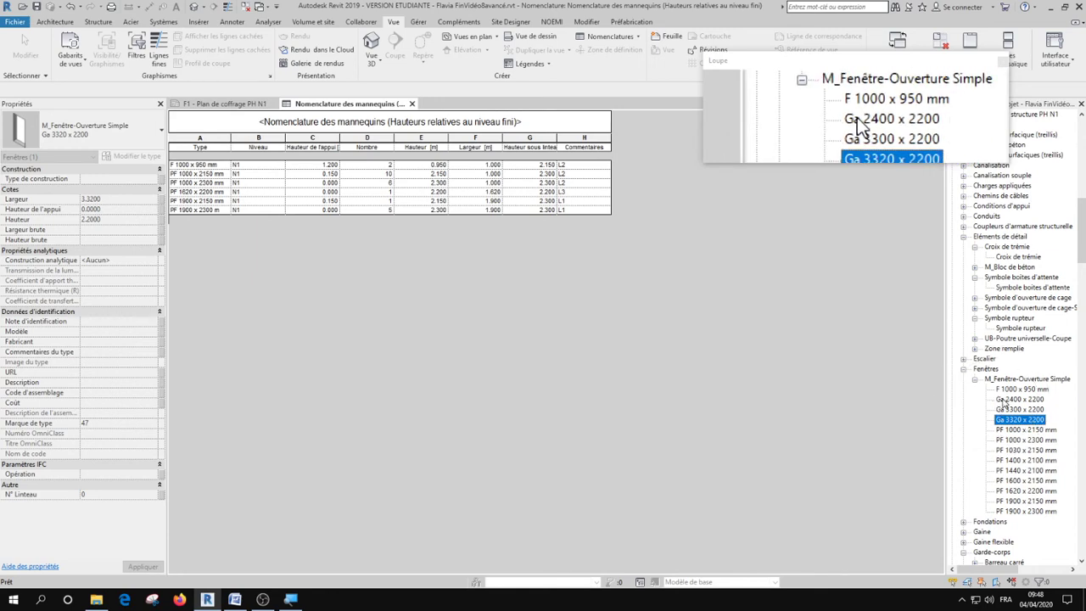
click(1006, 409)
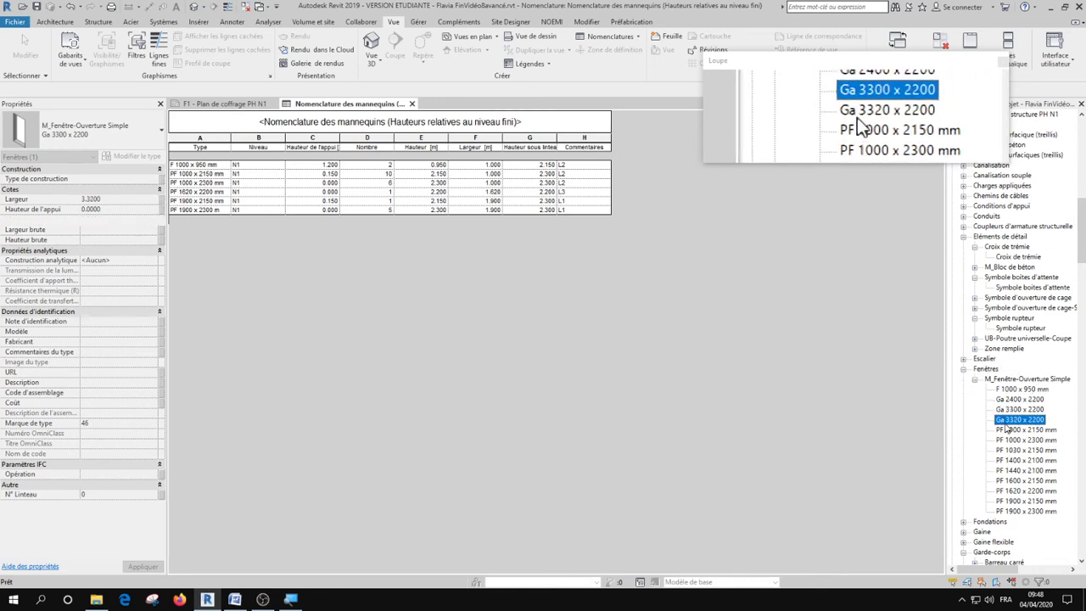
click(1011, 419)
click(1026, 450)
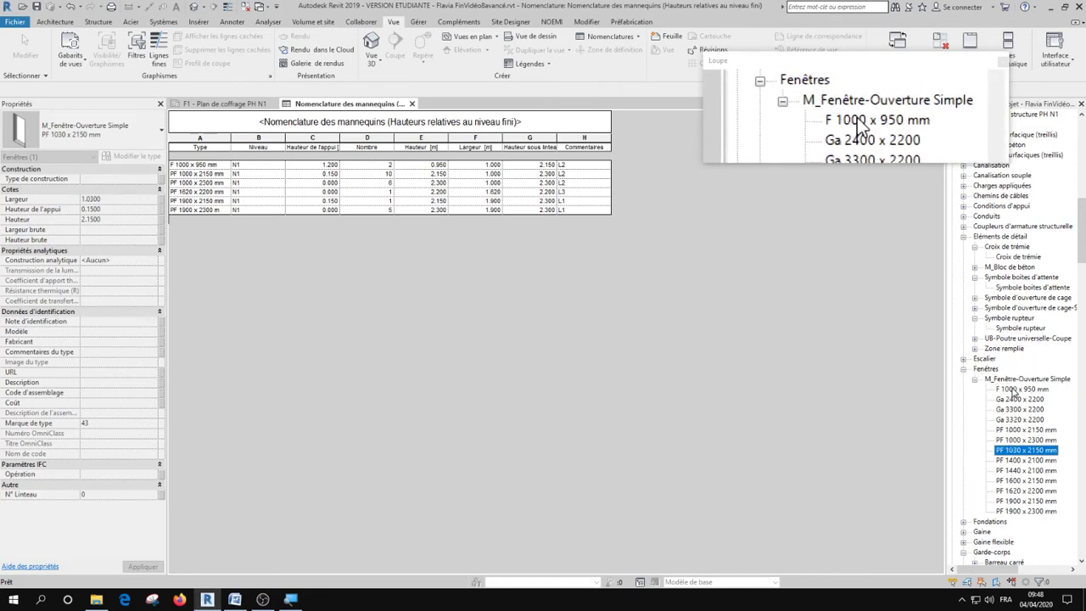
click(359, 235)
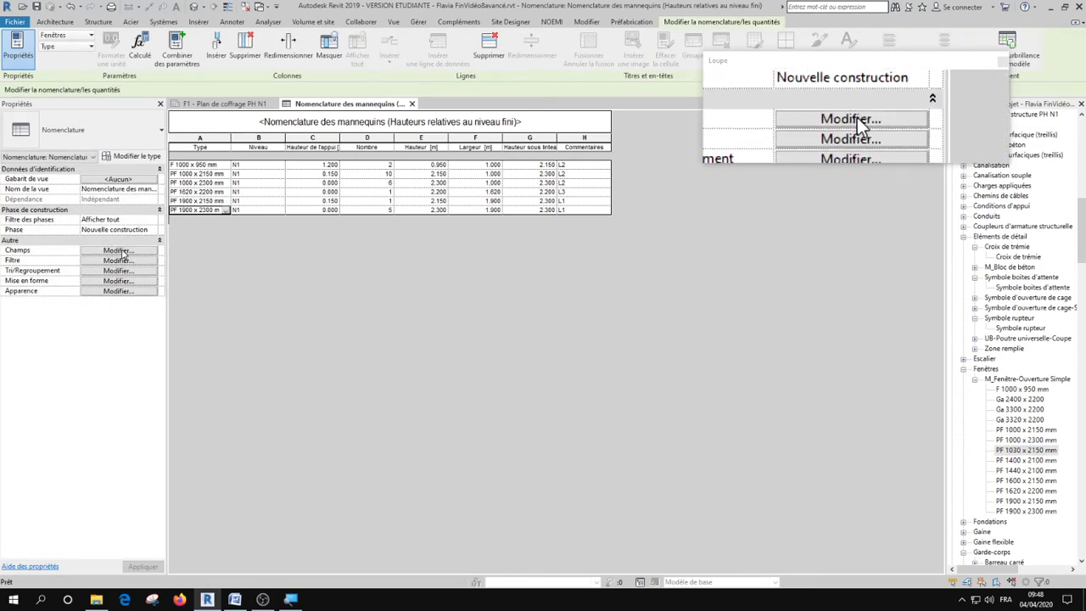
Close the schedule view and place the Nomenclature des mannequins on sheet F1, below the plan view and beside Coupe sur seuil
click(412, 103)
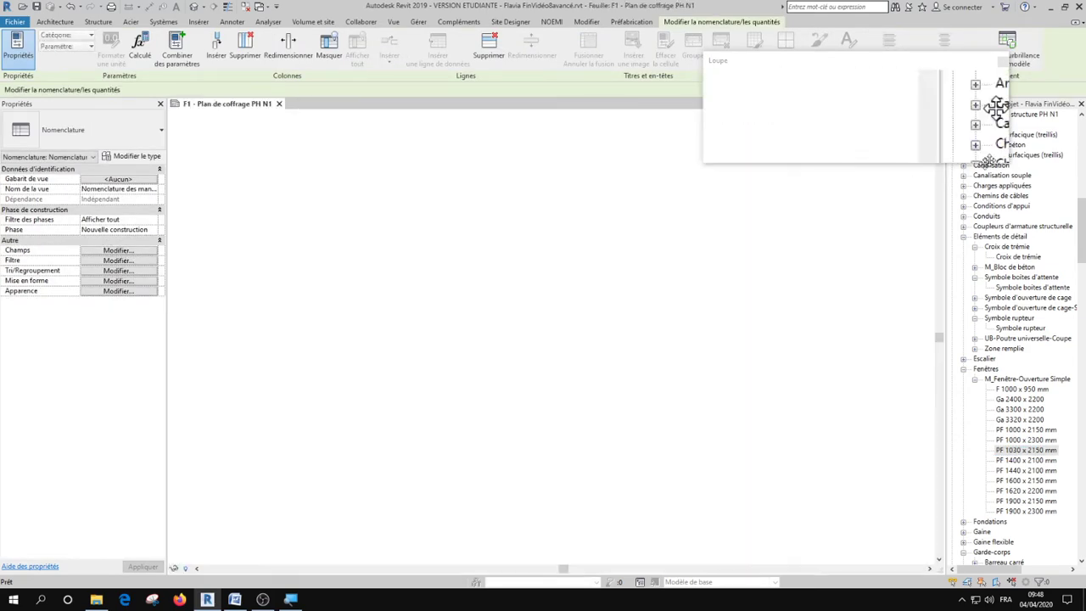
scroll(1076, 131, up, 10)
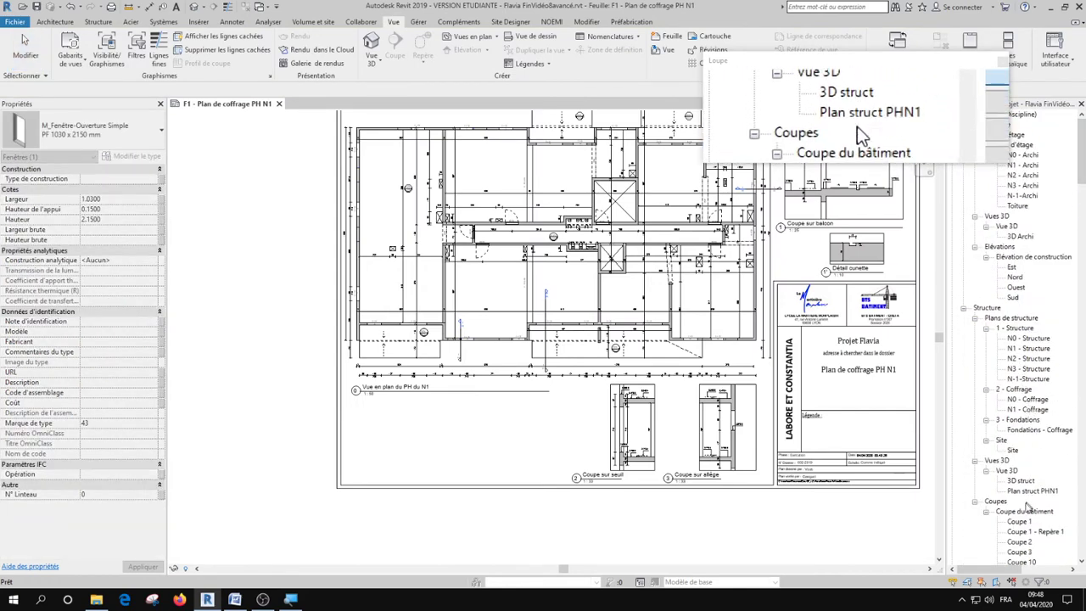
scroll(1027, 506, down, 5)
click(1032, 462)
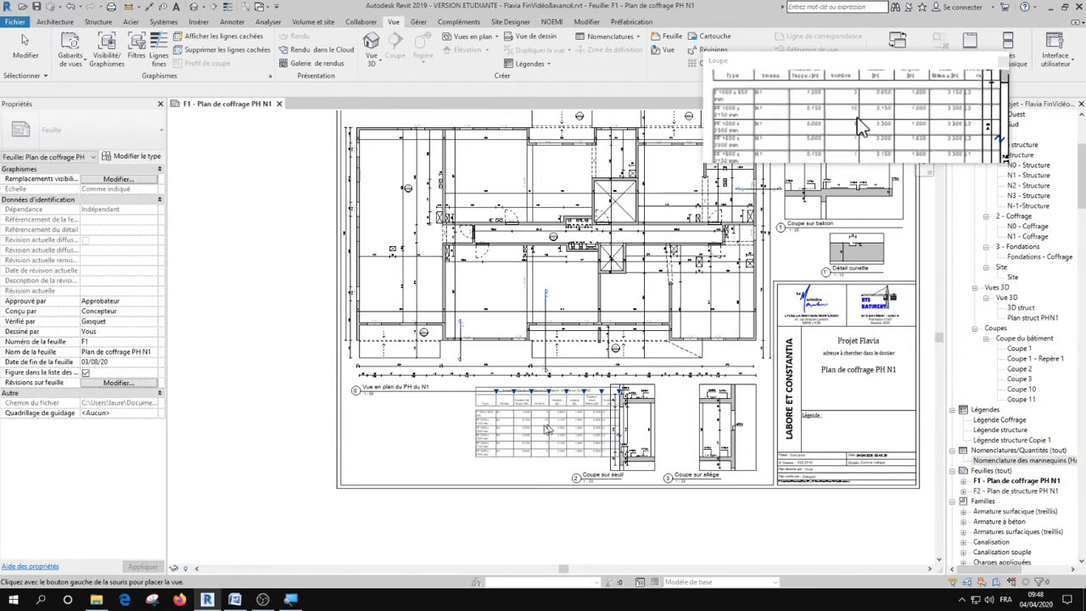
click(513, 433)
Adjust the placed schedule's columns, widening Type and Hauteur sous linteau and narrowing Niveau, so type names fit on one line
scroll(513, 434, up, 5)
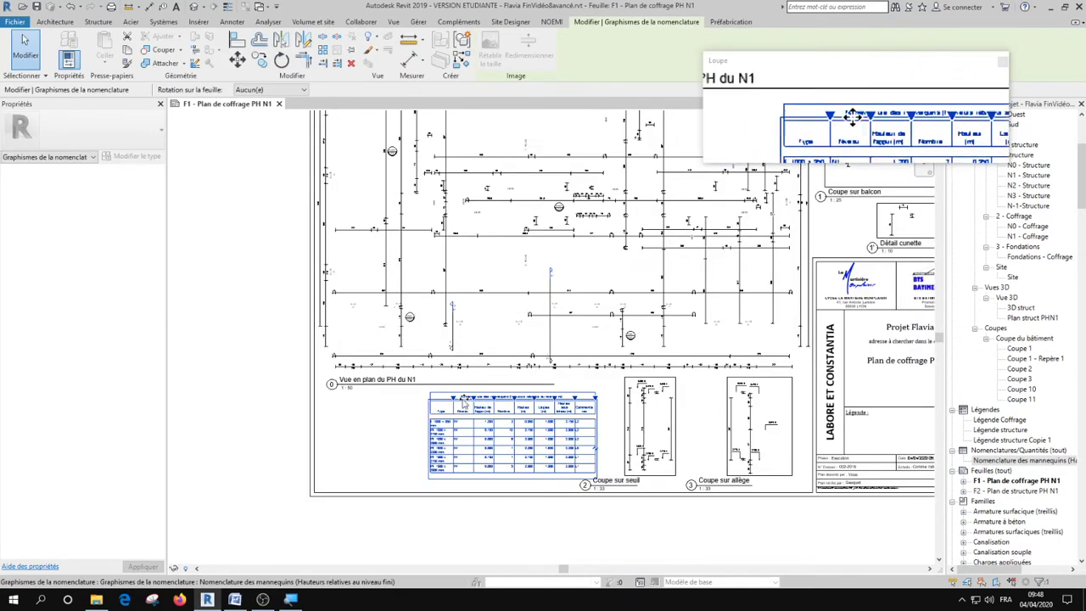
scroll(318, 378, down, 4)
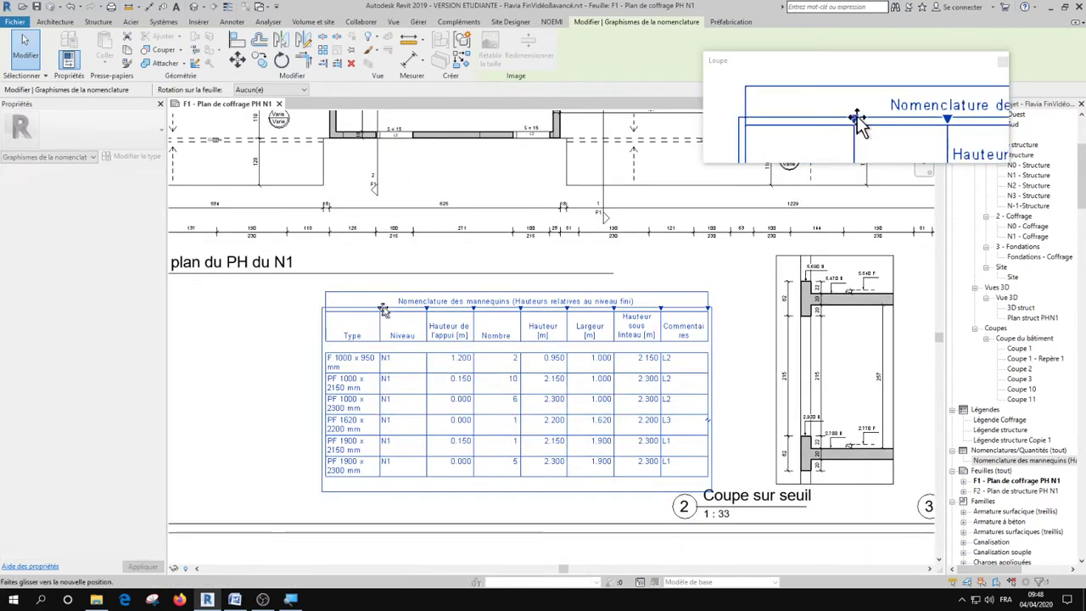
drag(379, 309, 447, 311)
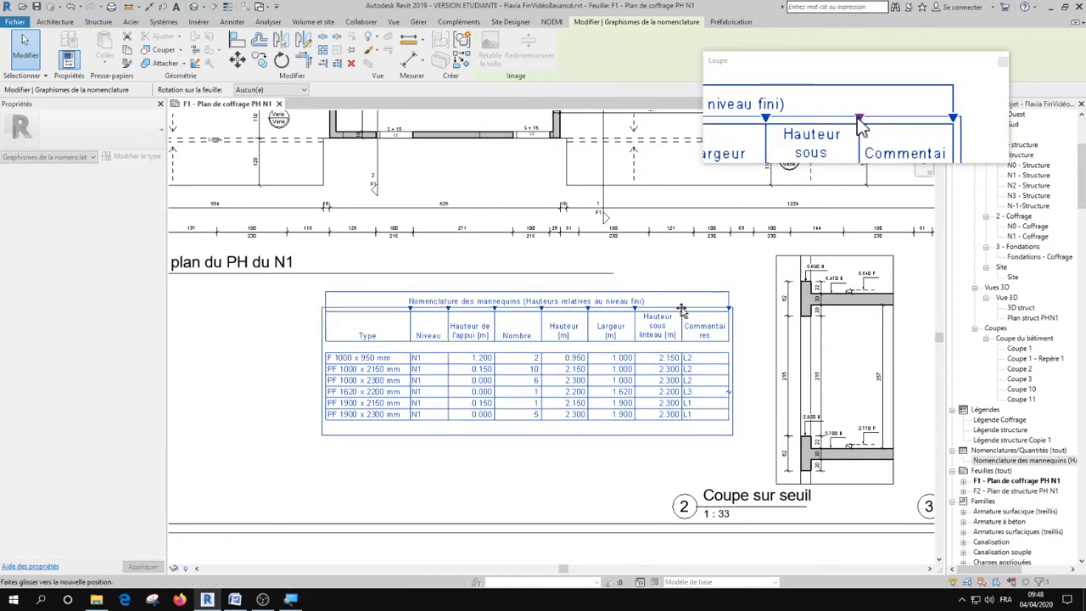
drag(681, 310, 688, 311)
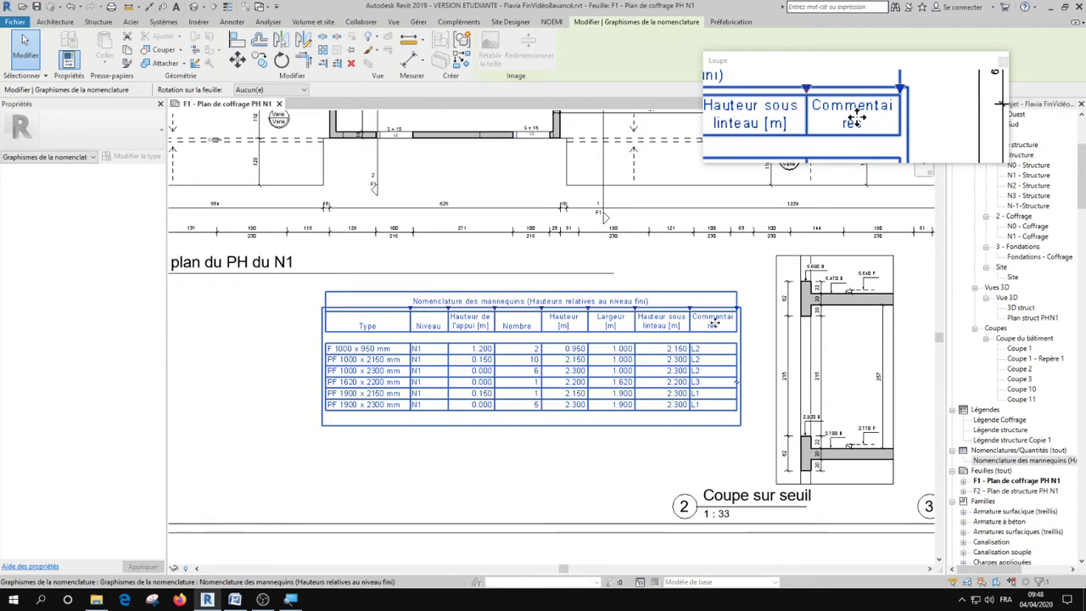
Rename the Commentaires column heading as Linteau in the schedule and return to sheet F1
double_click(711, 326)
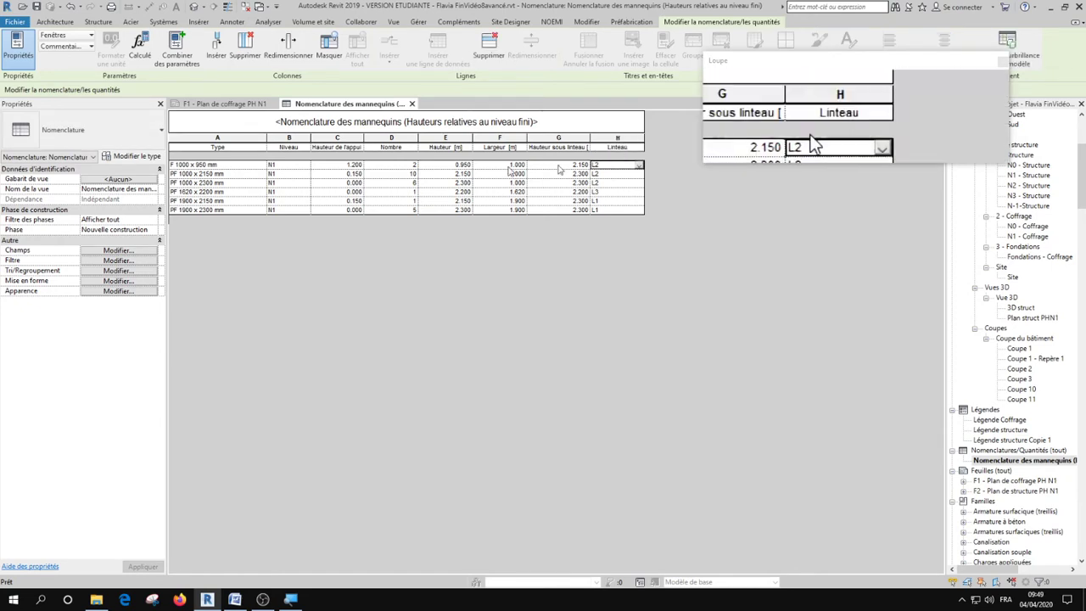
click(411, 104)
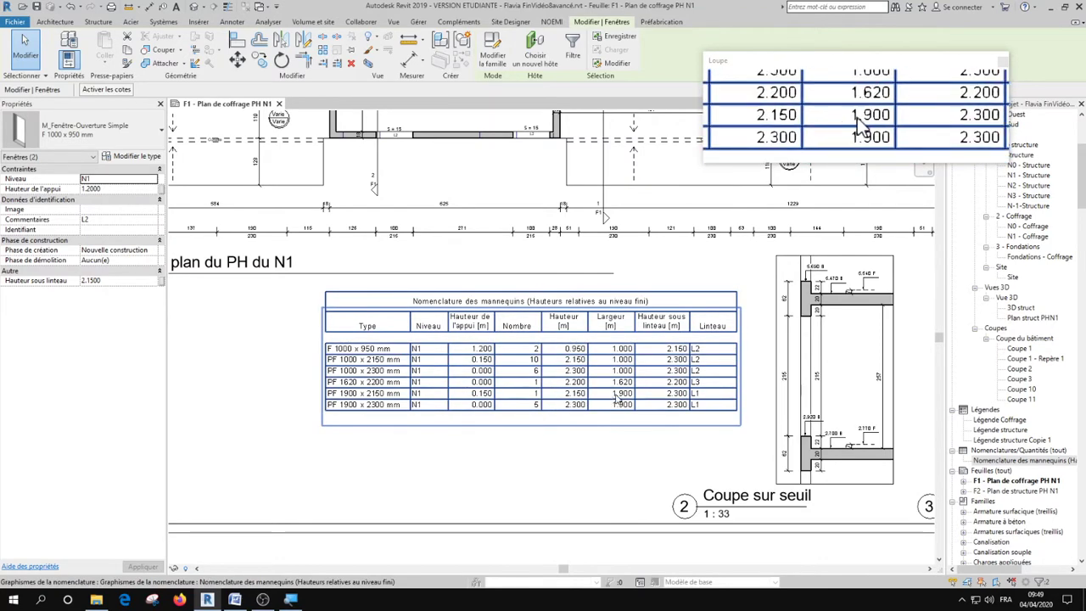
click(471, 484)
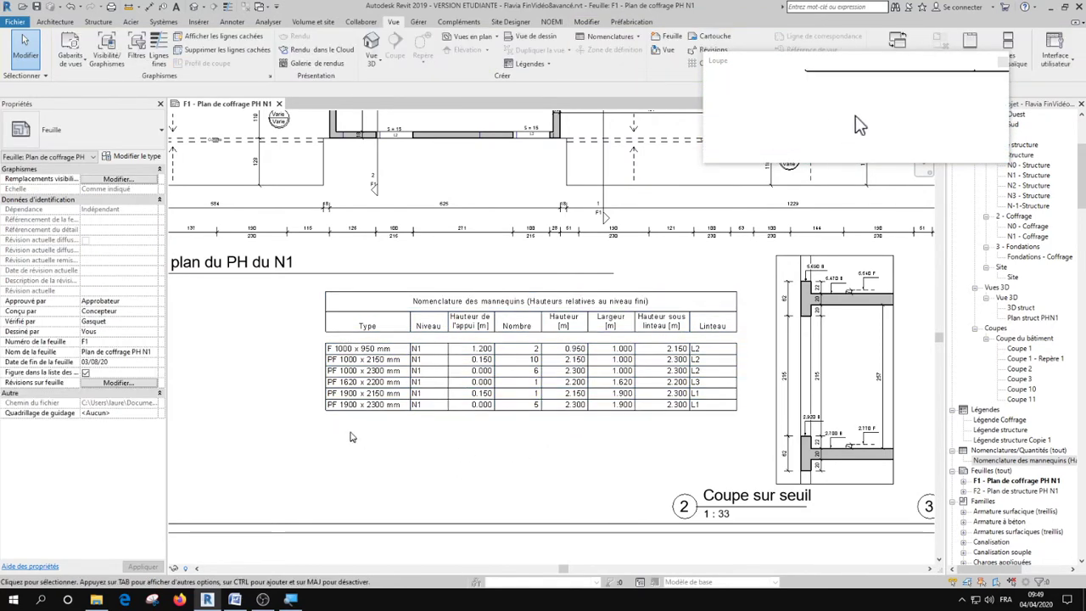
Set the Nombre field of the schedule to Calculer les totaux
click(534, 371)
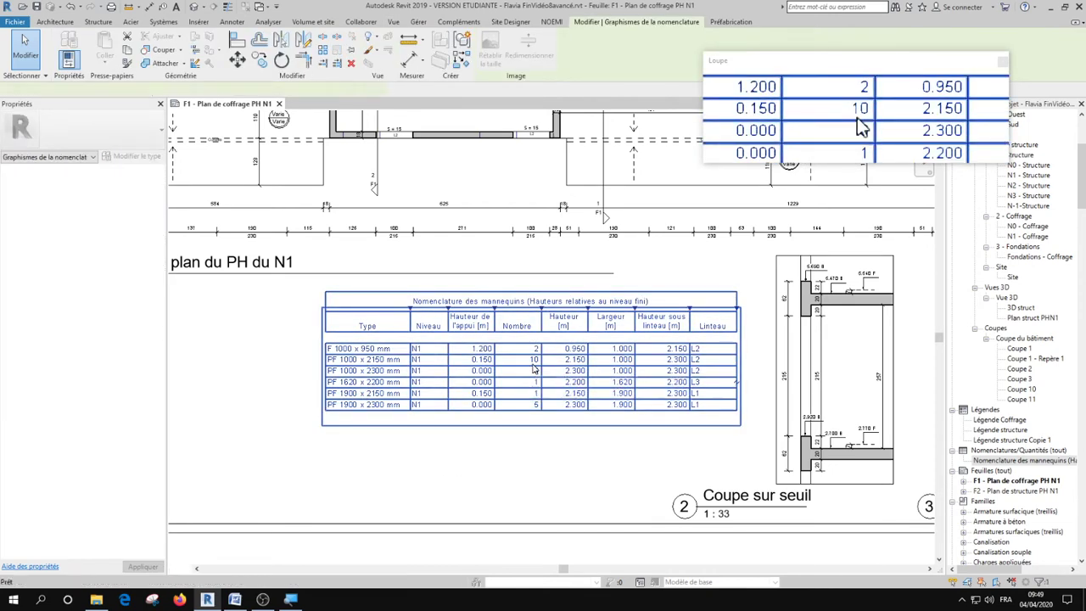
double_click(533, 368)
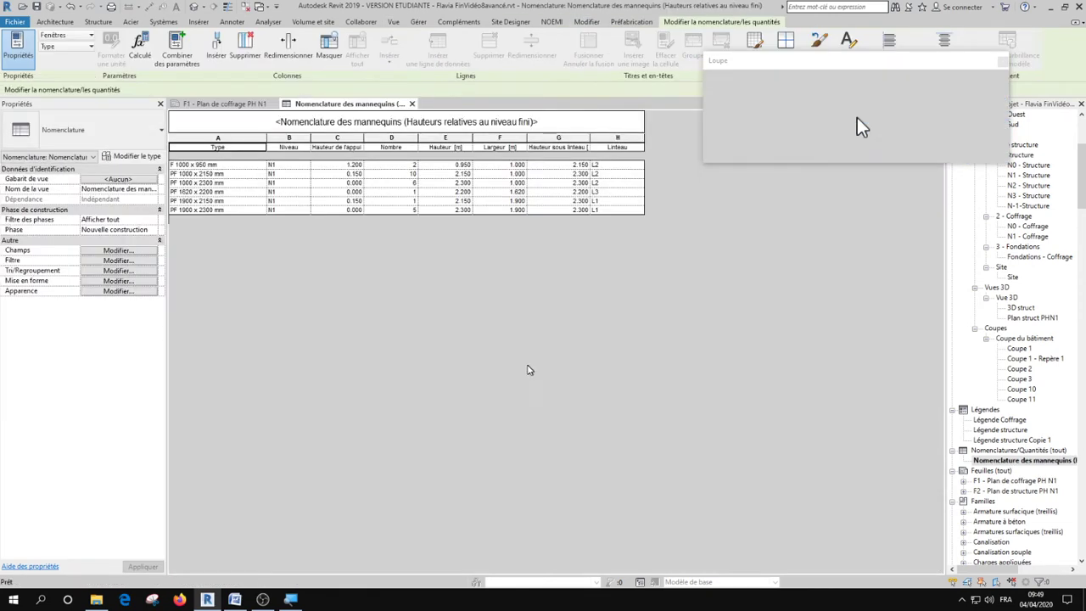
click(109, 273)
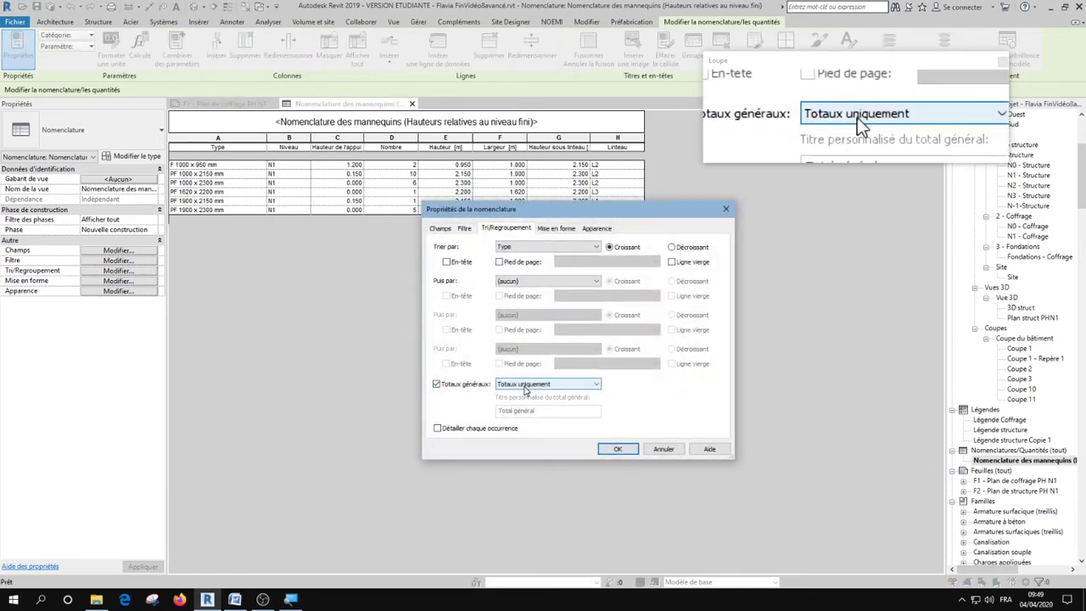
click(565, 231)
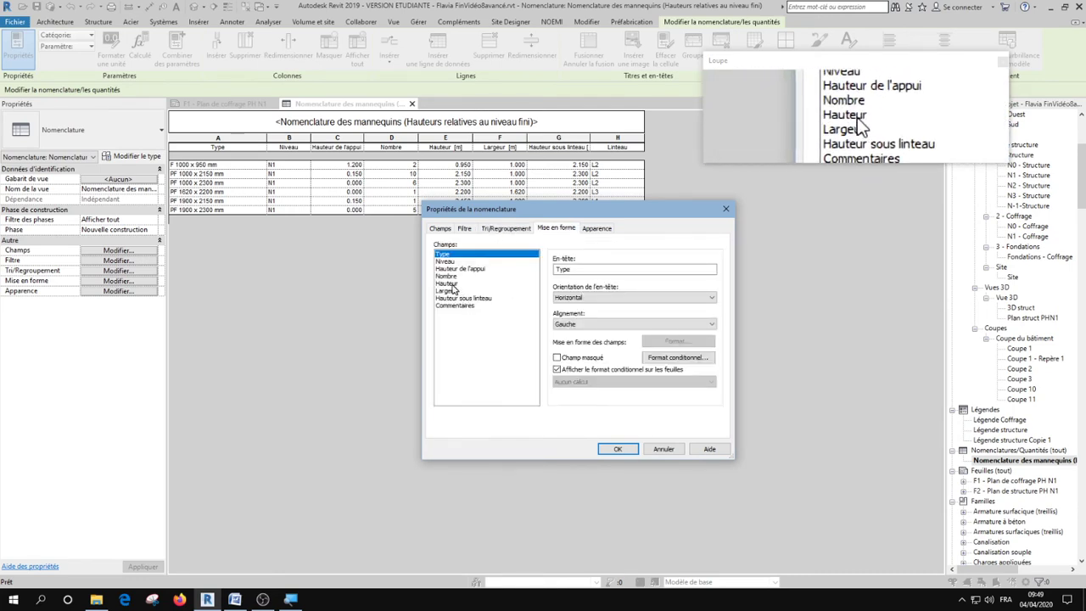
click(447, 275)
click(580, 385)
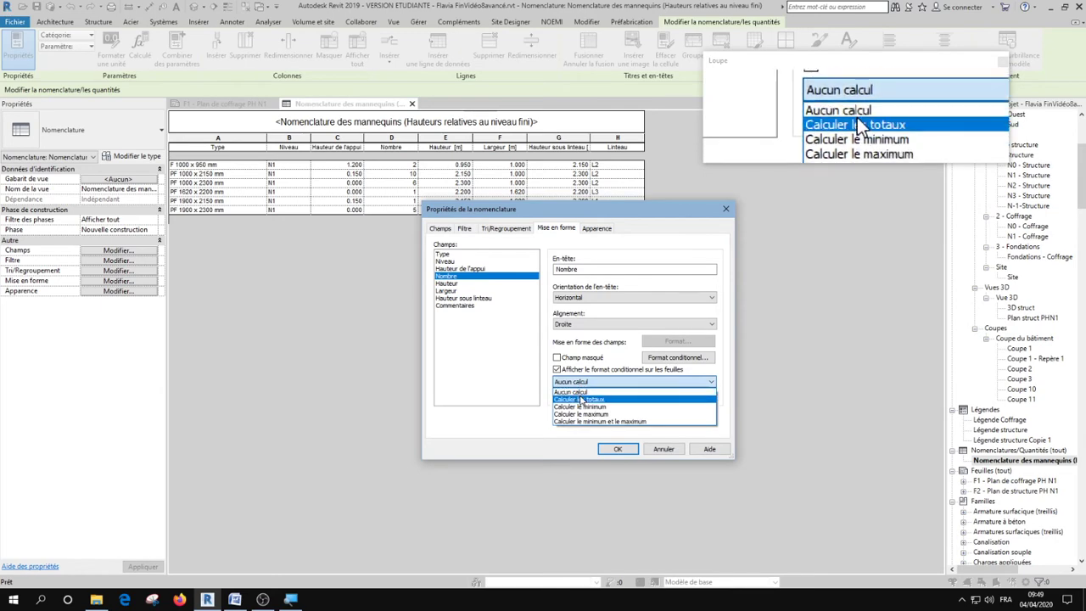
click(618, 450)
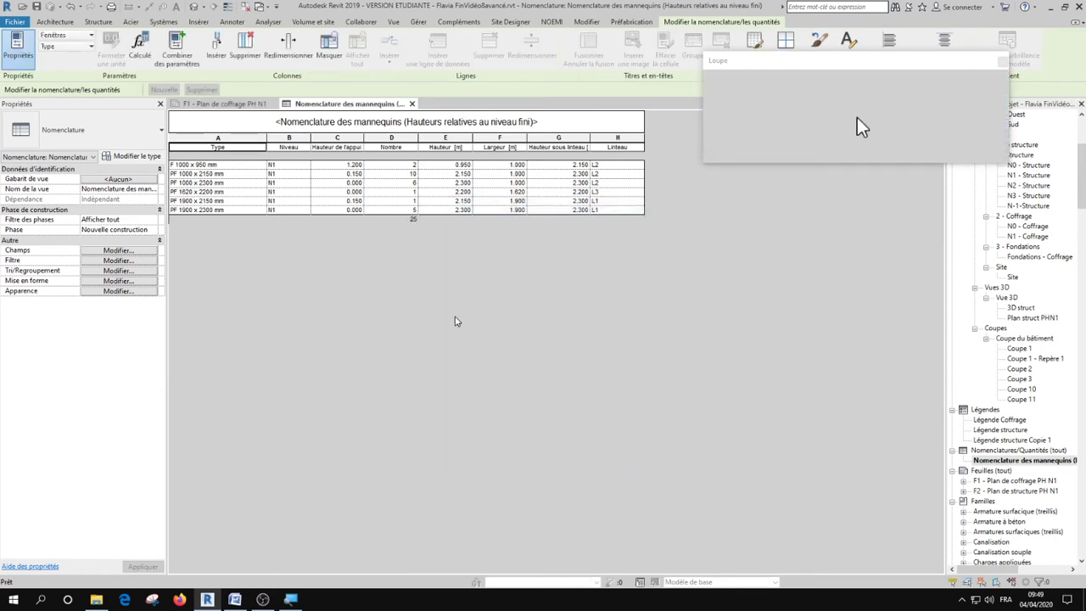
Close the schedule view and move the placed schedule slightly down on sheet F1
click(412, 104)
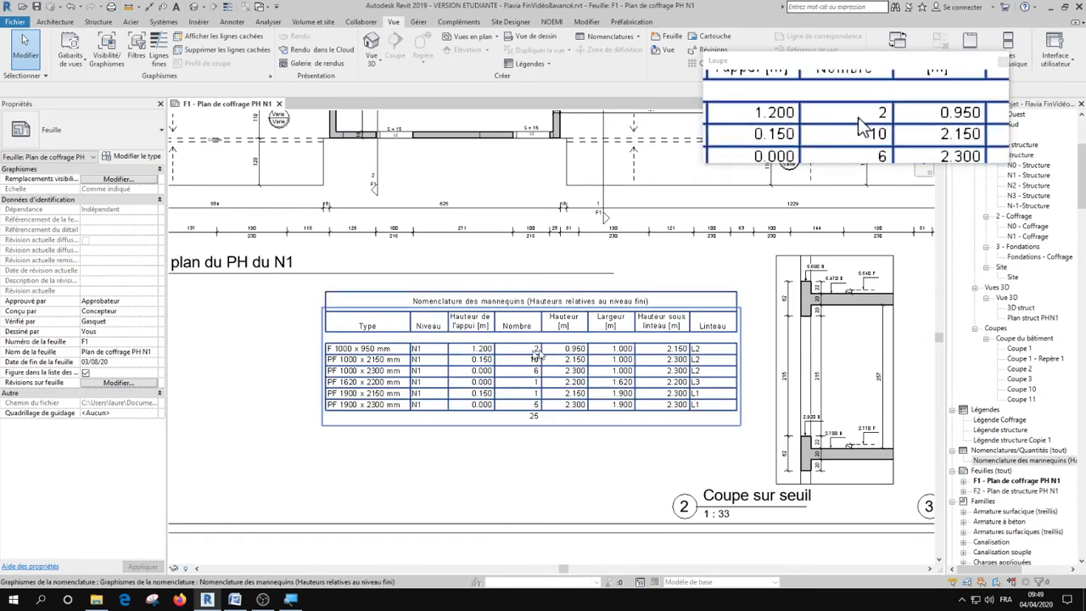
click(601, 409)
drag(554, 419, 554, 428)
key(Escape)
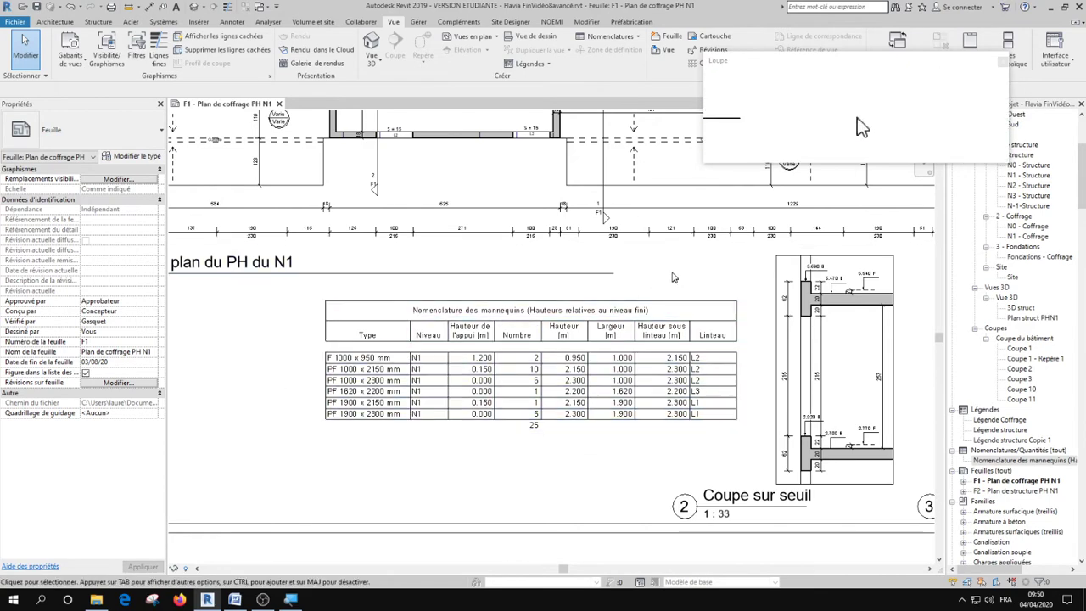
Set the title, header and body text of the "Nomenclature des mannequins" schedule to 2.5mm Arial in its appearance properties
scroll(673, 277, down, 2)
double_click(655, 307)
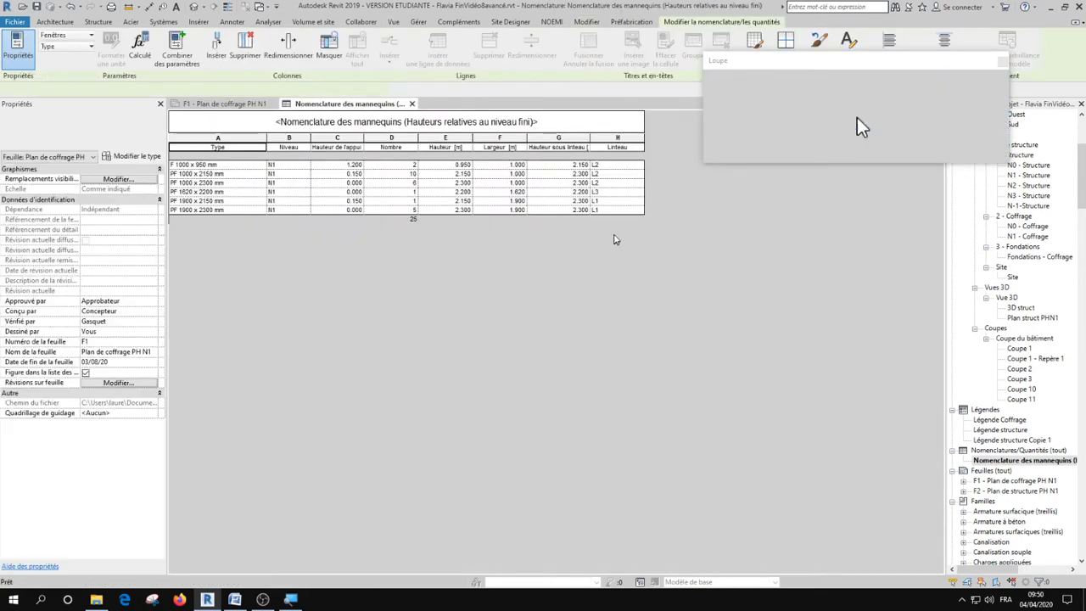
click(119, 291)
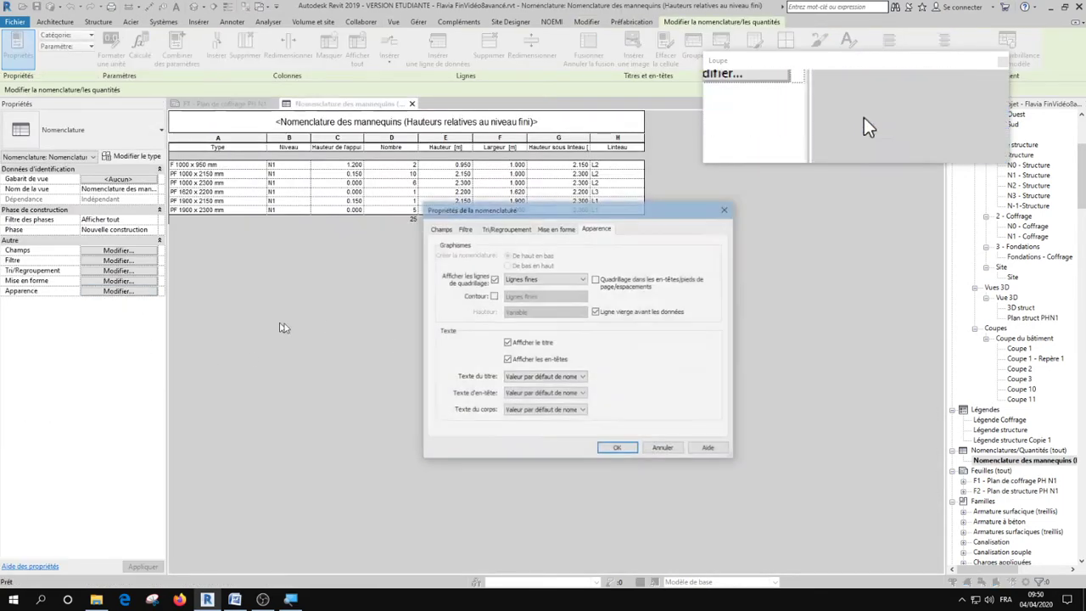
click(537, 377)
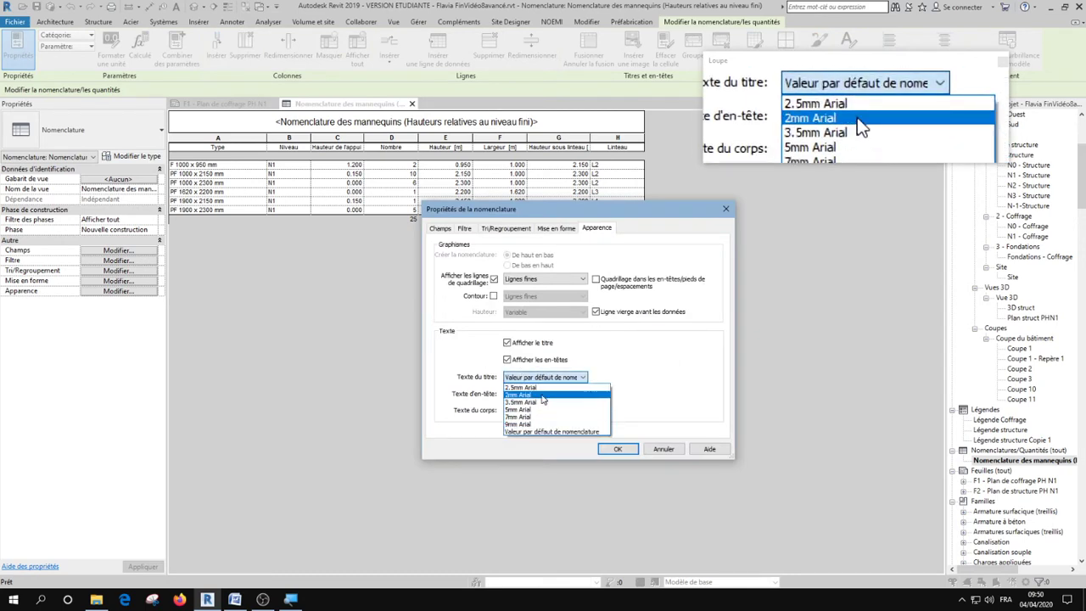
click(532, 387)
click(532, 393)
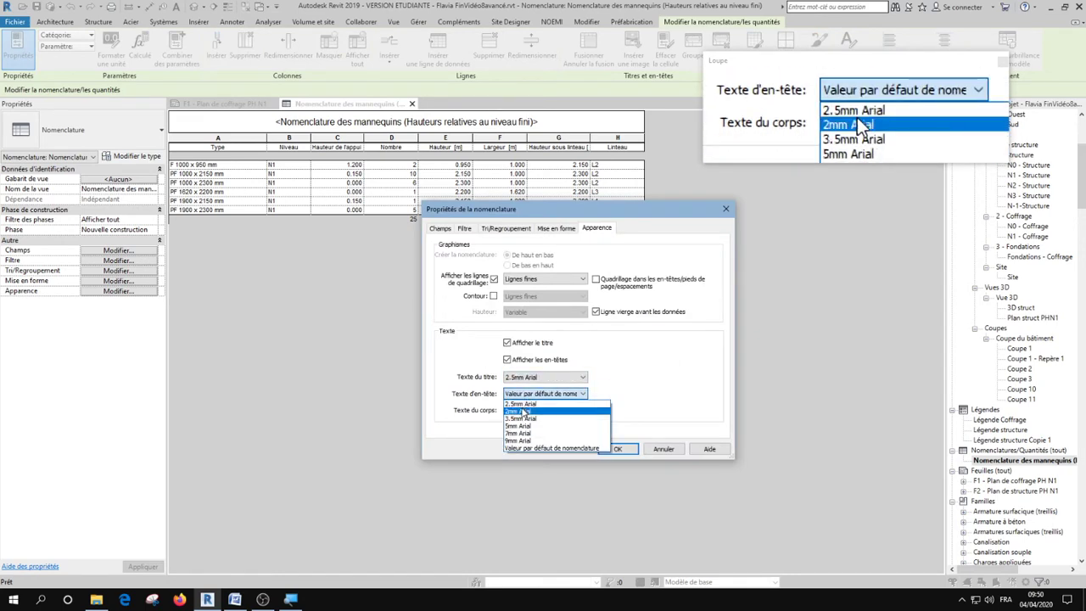
click(521, 406)
click(523, 410)
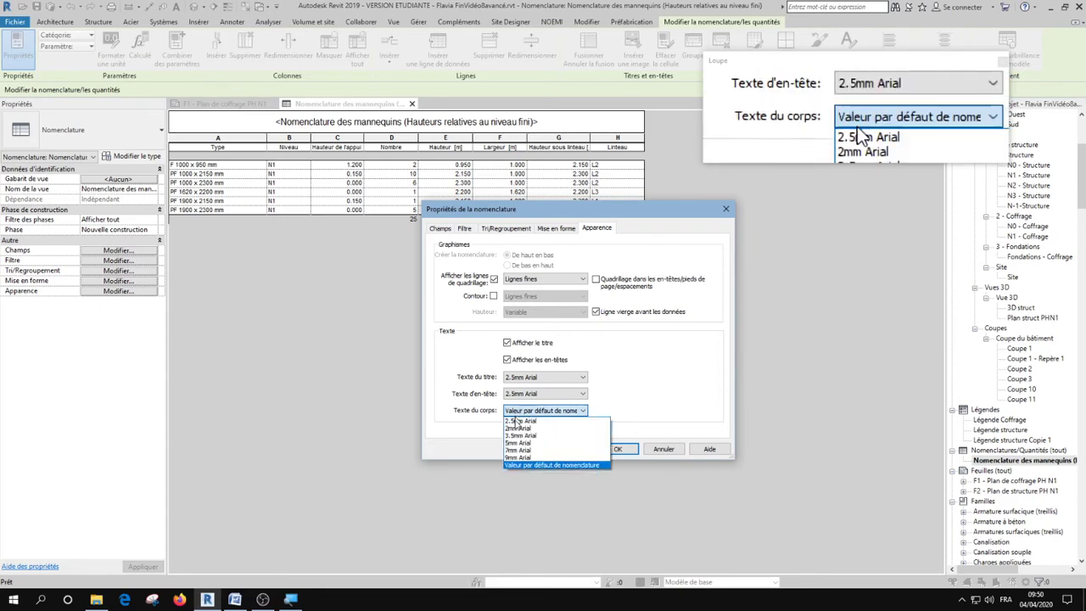
click(521, 421)
click(618, 450)
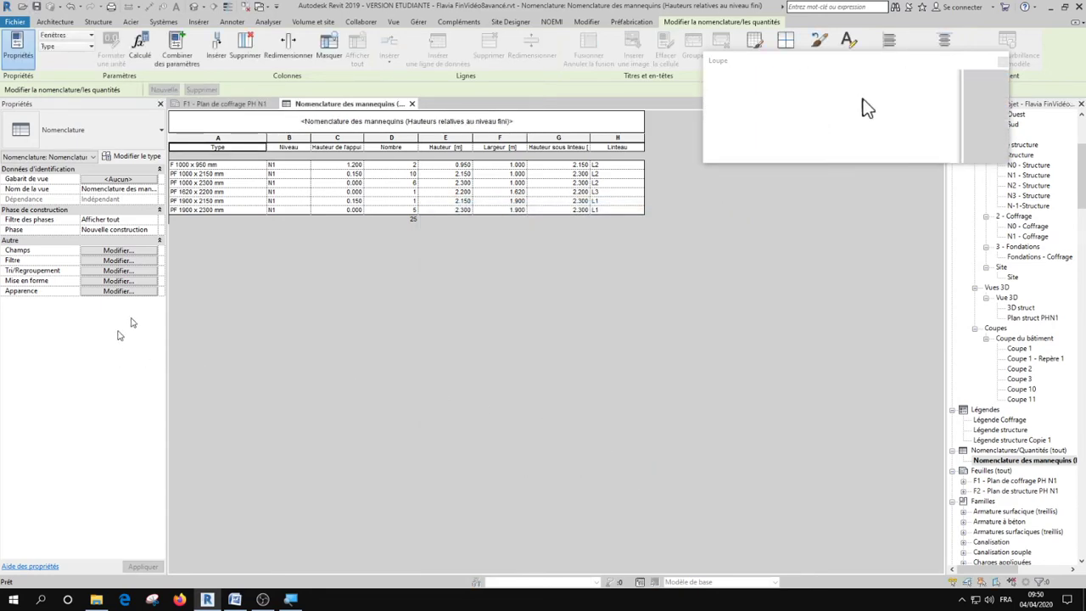
On sheet F1, narrow the Niveau, Hauteur de l'appui and Nombre columns of the placed mannequins schedule
click(240, 105)
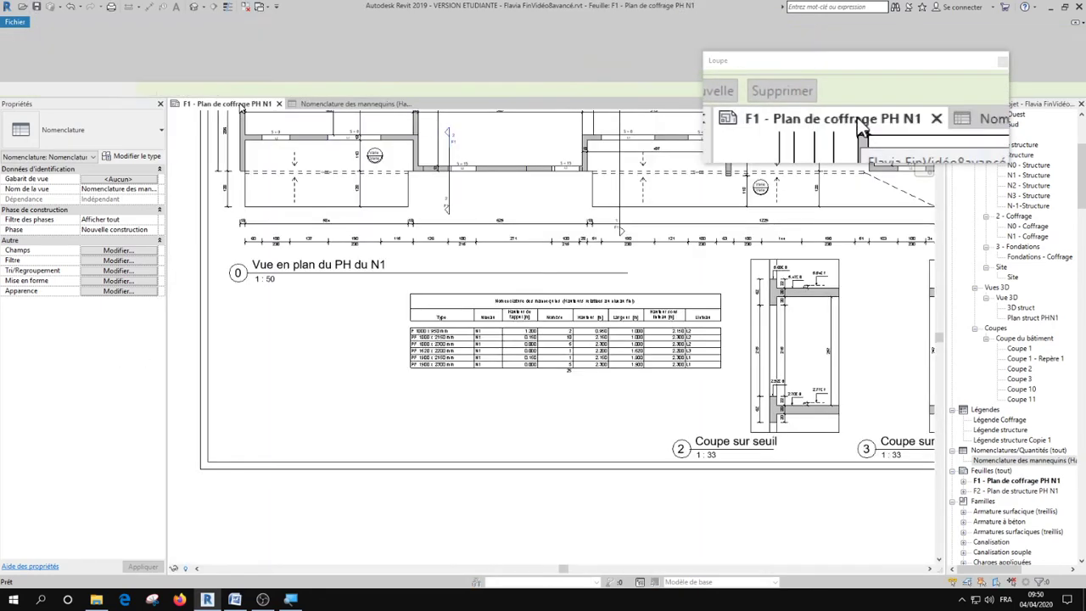
click(463, 321)
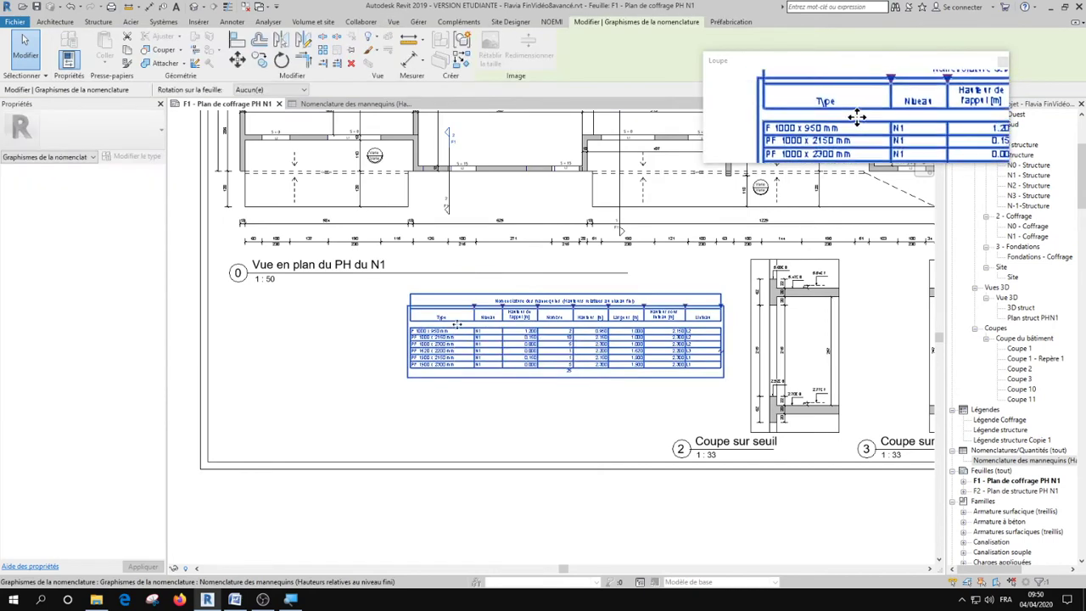
scroll(460, 326, up, 3)
mouse_move(487, 291)
mouse_down()
mouse_move(465, 291)
mouse_move(505, 294)
mouse_up()
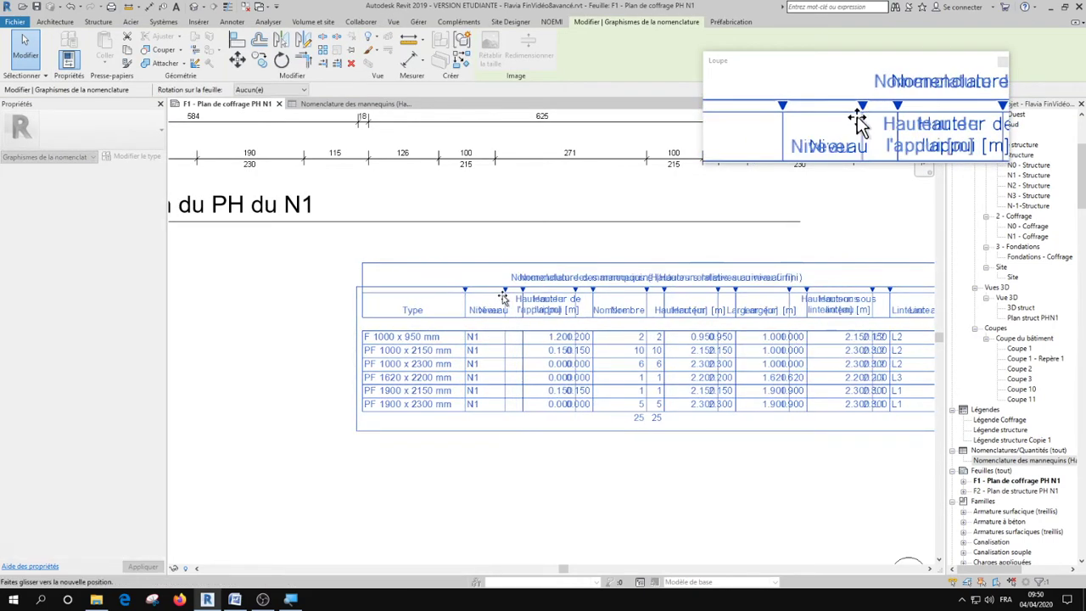
drag(573, 292, 566, 294)
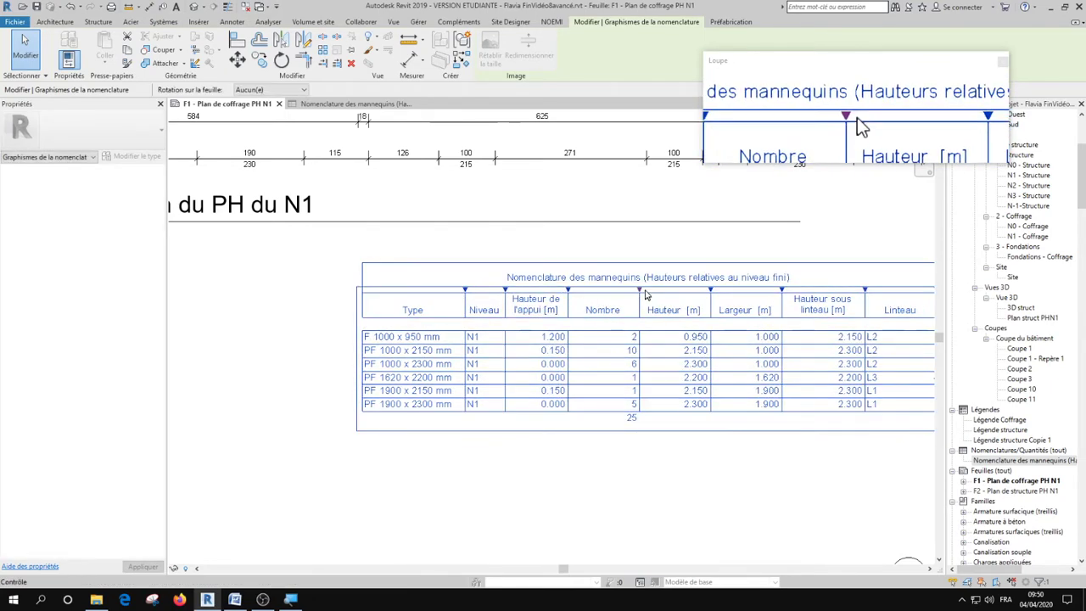
drag(645, 293, 618, 294)
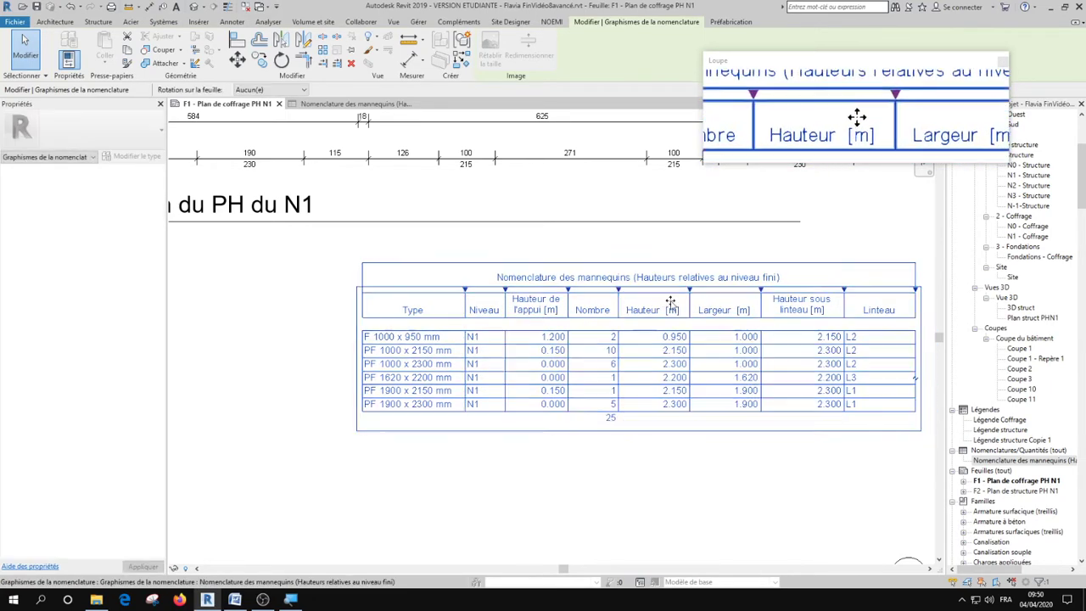
Narrow the Hauteur, Largeur, Hauteur sous linteau and Linteau columns of the mannequins schedule, wrapping the Hauteur and Largeur headings onto two lines
drag(688, 292, 673, 297)
drag(745, 297, 720, 299)
drag(804, 293, 787, 293)
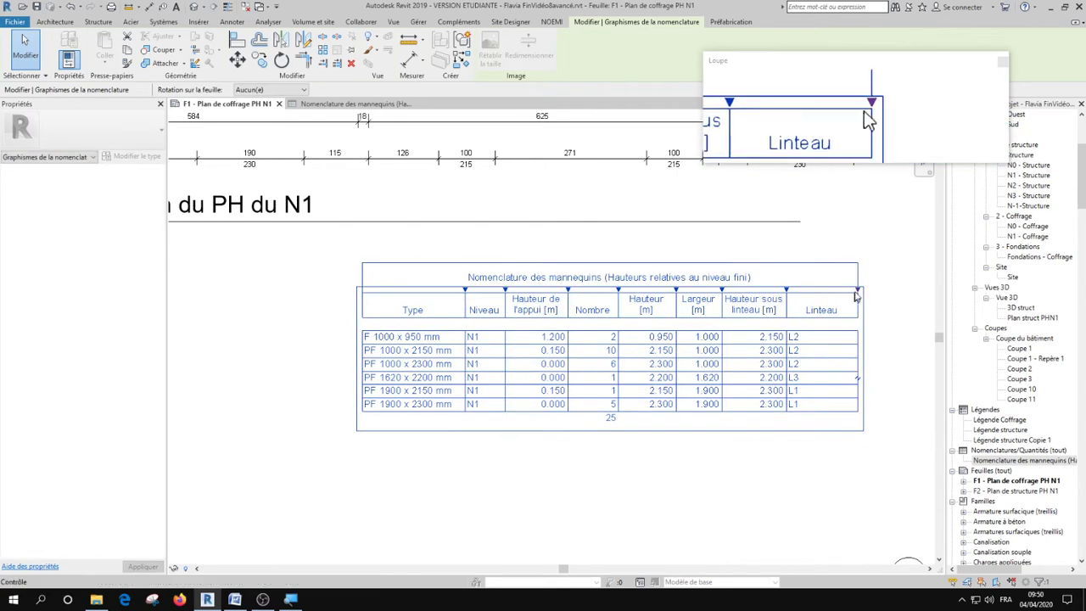
drag(857, 295, 840, 294)
click(668, 480)
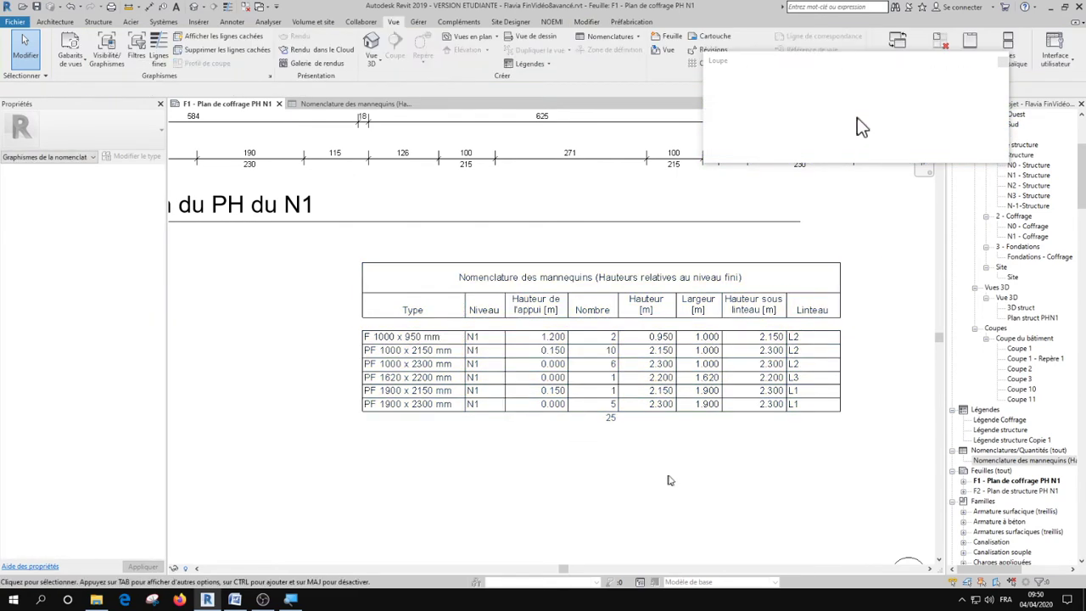
Shift the placed mannequins schedule to the right on sheet F1, towards the Coupe sur seuil view
scroll(504, 480, down, 1)
click(575, 379)
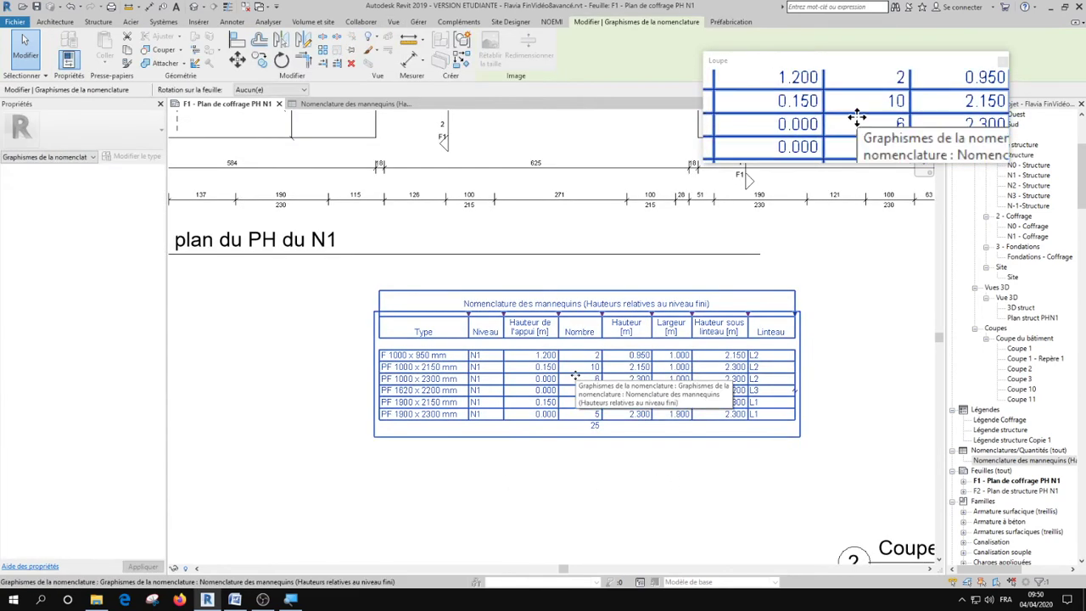
key(Right)
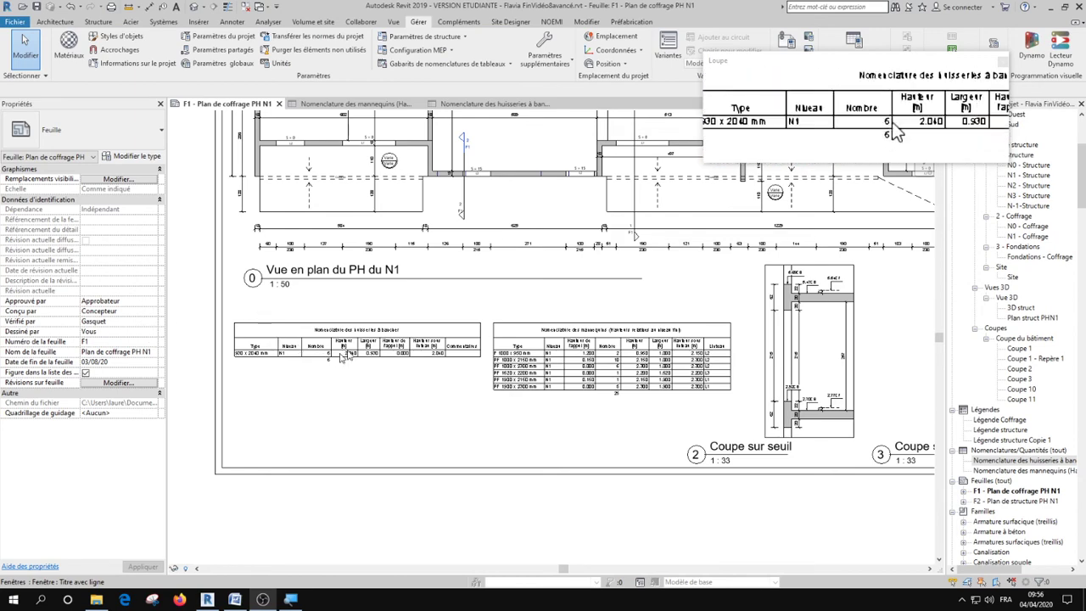
Rename the Commentaires column heading as Linteau in the "Nomenclature des huisseries à bancher" schedule
scroll(344, 357, up, 5)
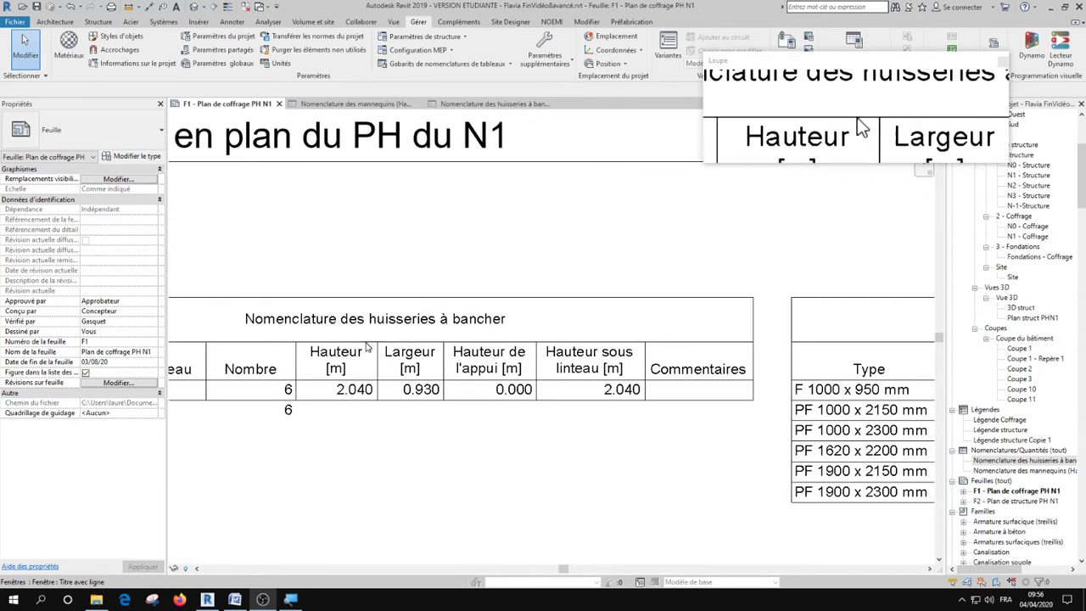
scroll(366, 346, down, 3)
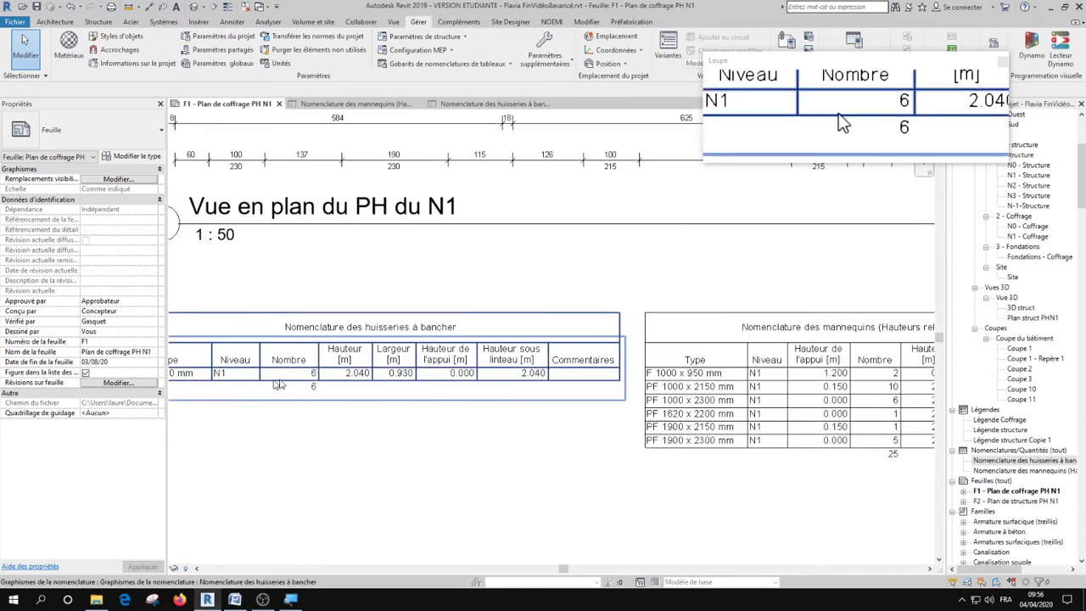
middle_drag(259, 453, 329, 426)
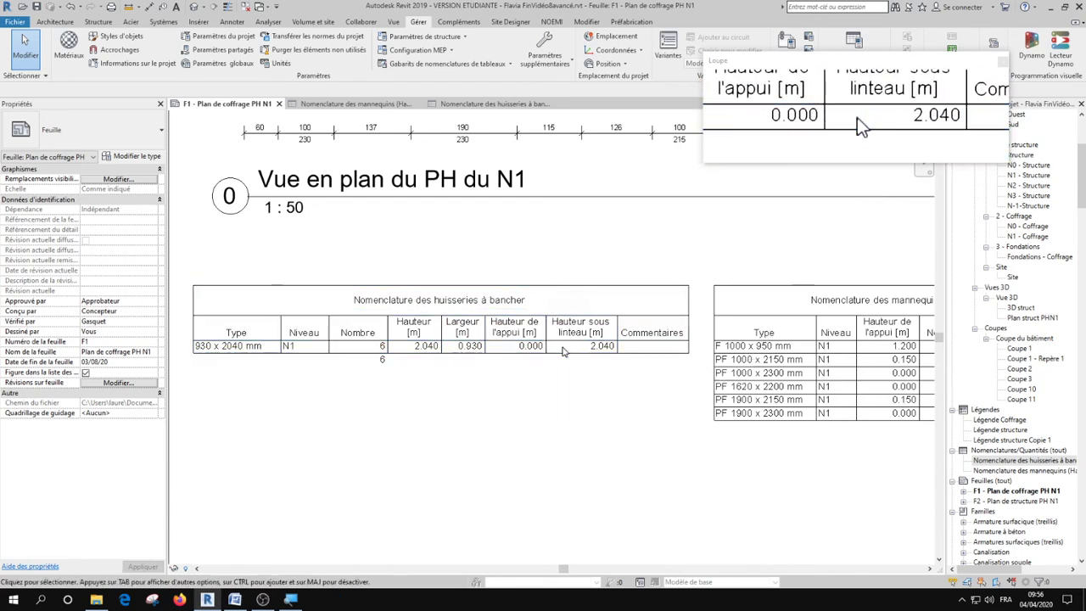
click(652, 340)
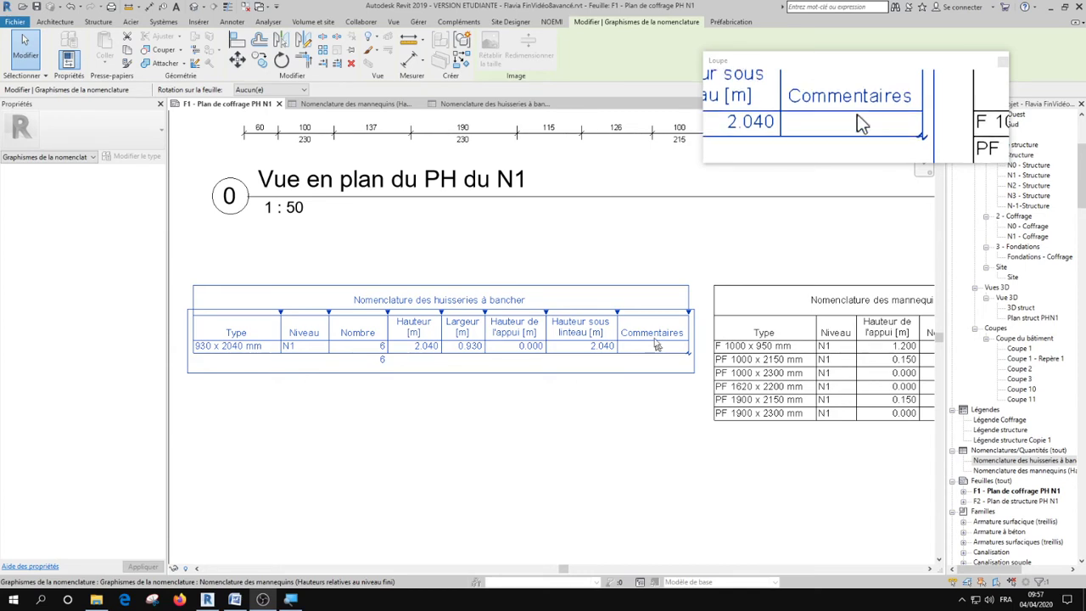
double_click(654, 344)
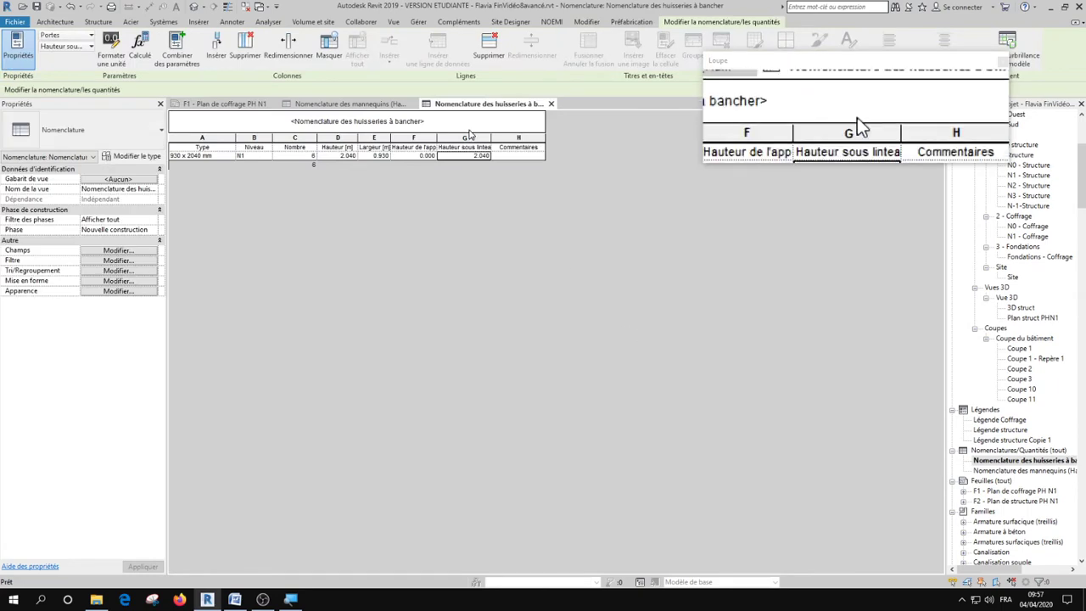
click(521, 148)
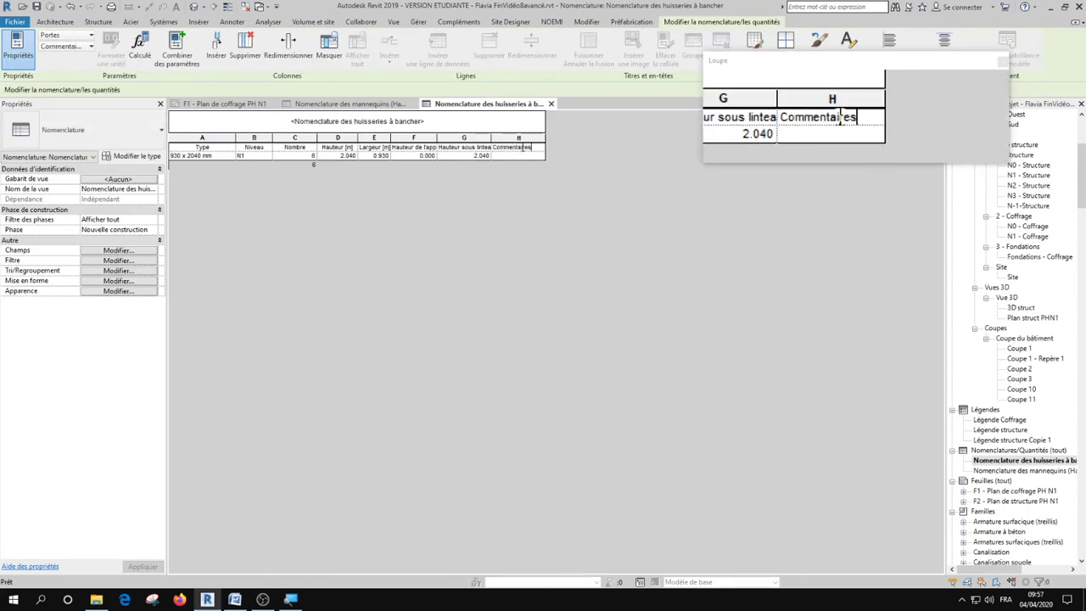
double_click(520, 147)
text(Linteau)
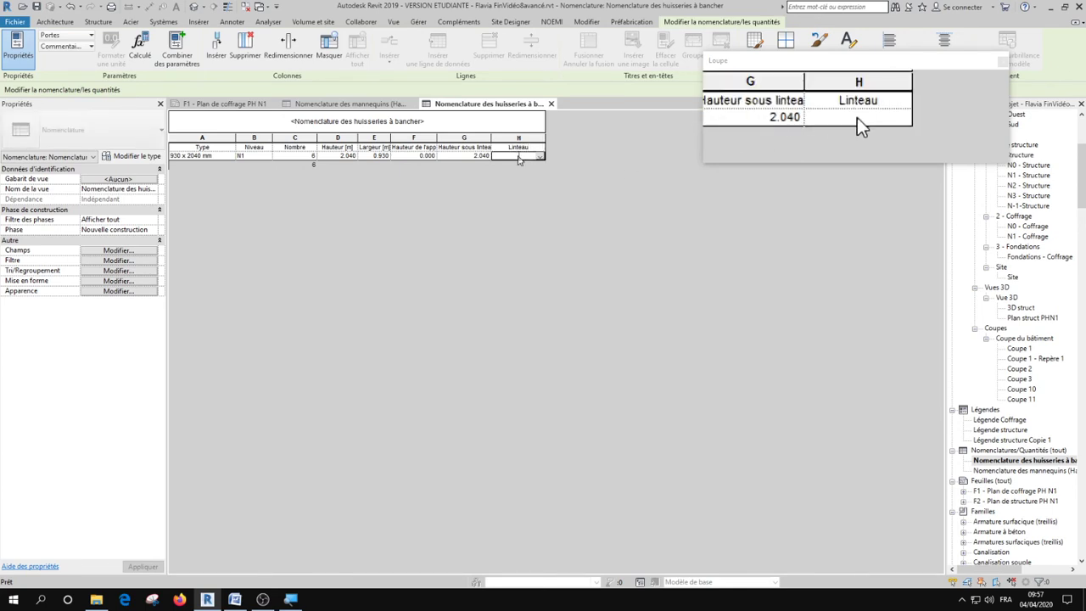
Enter L4 as the Linteau value for the 930 x 2040 mm door type
click(518, 157)
text(L)
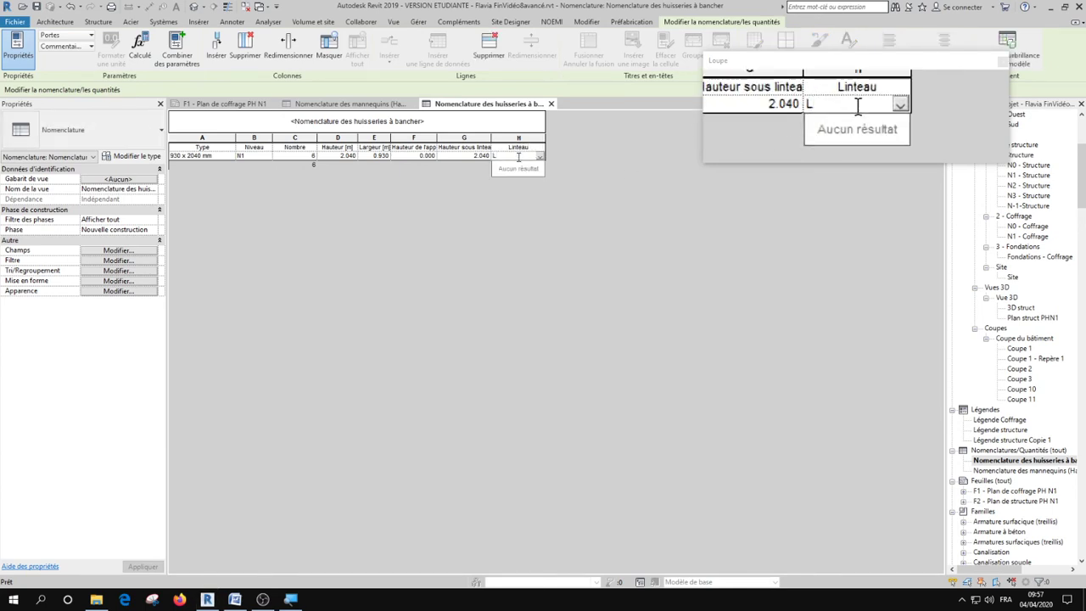
text(4)
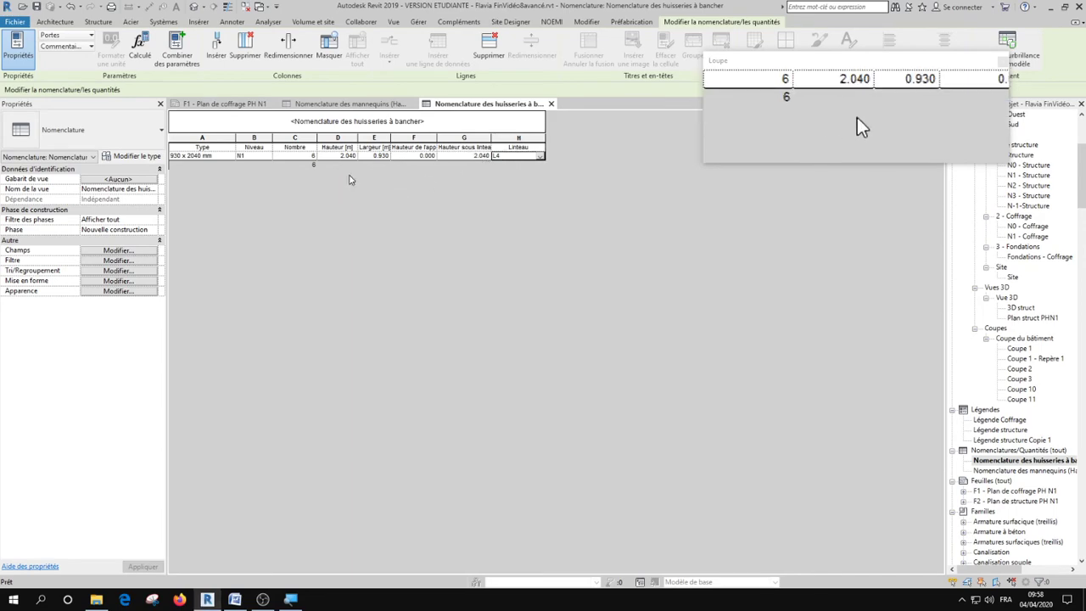
Return to sheet F1 and narrow the Linteau column of the placed huisseries à bancher schedule
click(227, 103)
click(688, 315)
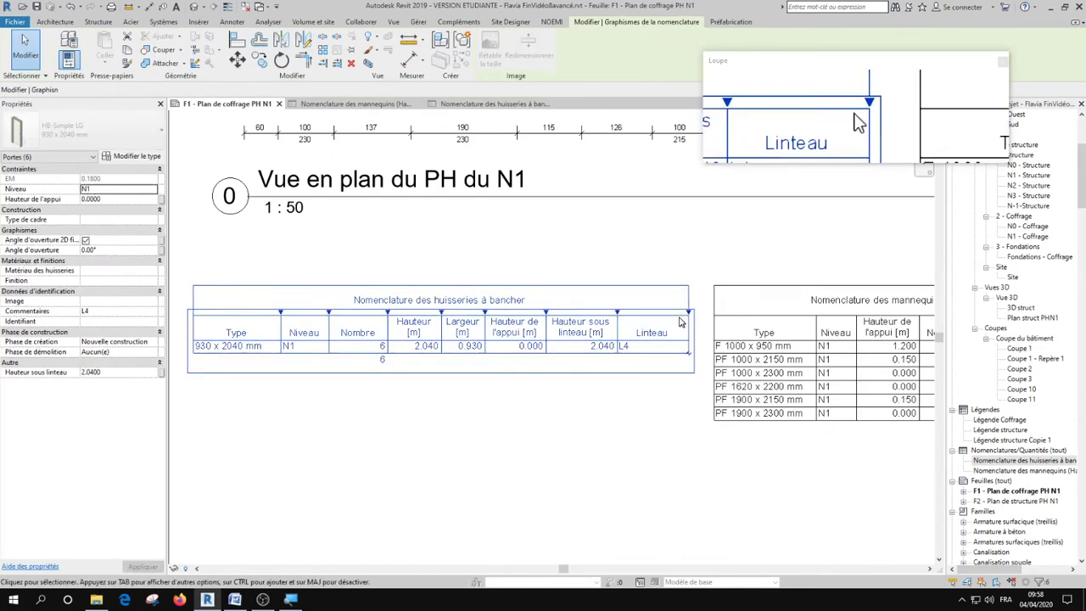
drag(687, 315, 669, 316)
click(557, 444)
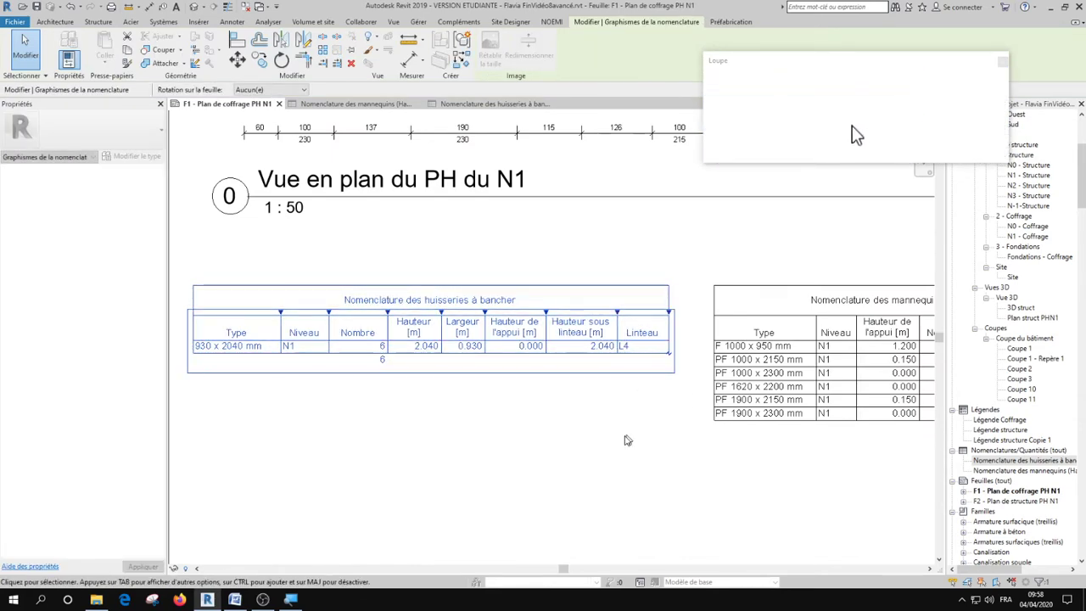
click(514, 320)
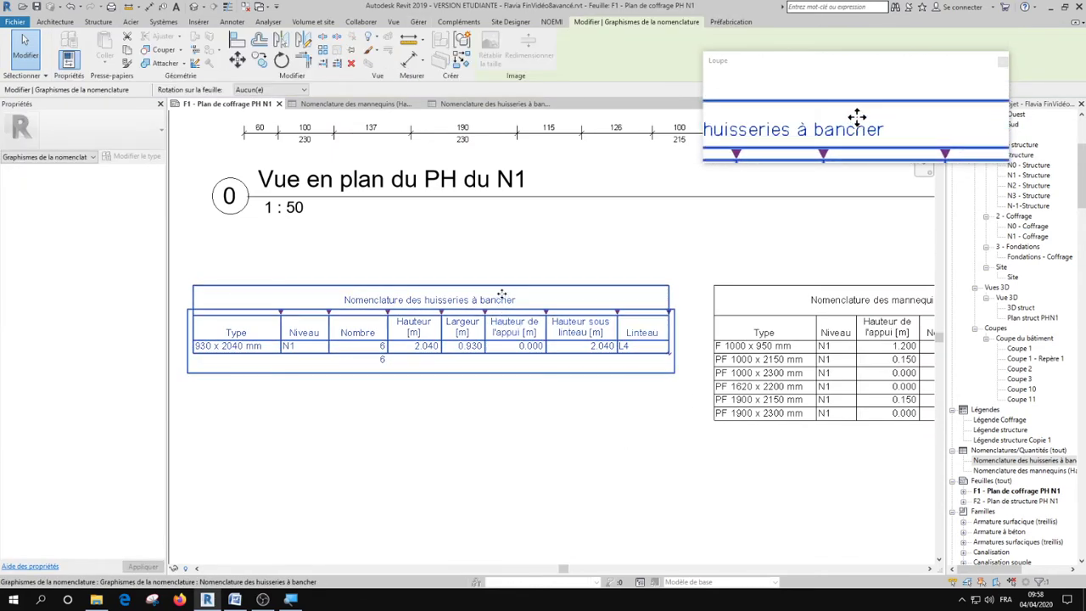
drag(515, 320, 505, 300)
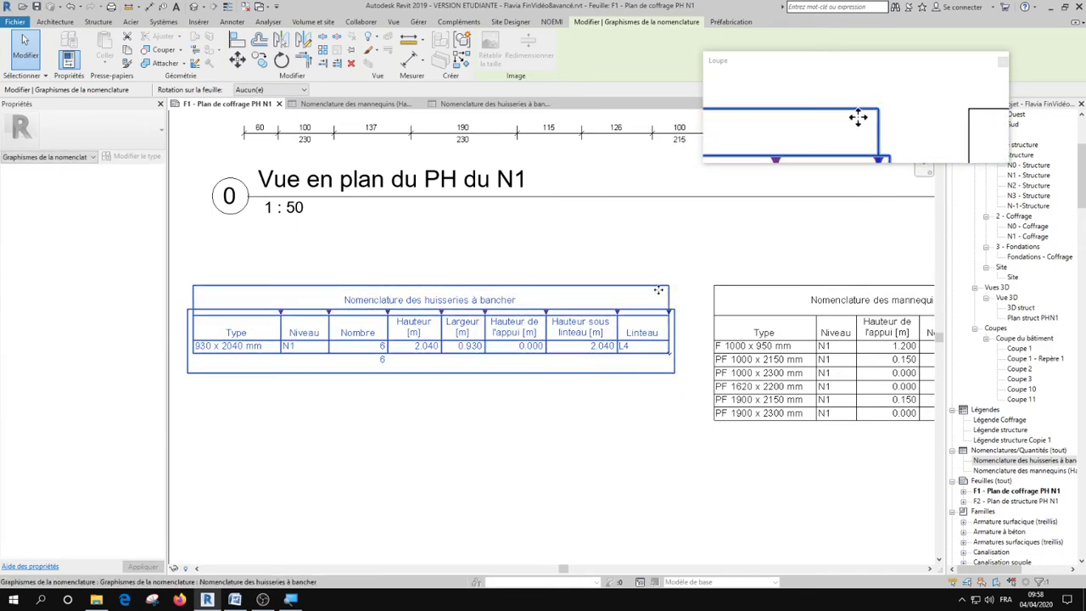
click(407, 416)
Place the Légende Coffrage legend on sheet F1, inside the title block's area marked "Légende :"
scroll(407, 415, down, 2)
scroll(407, 415, down, 3)
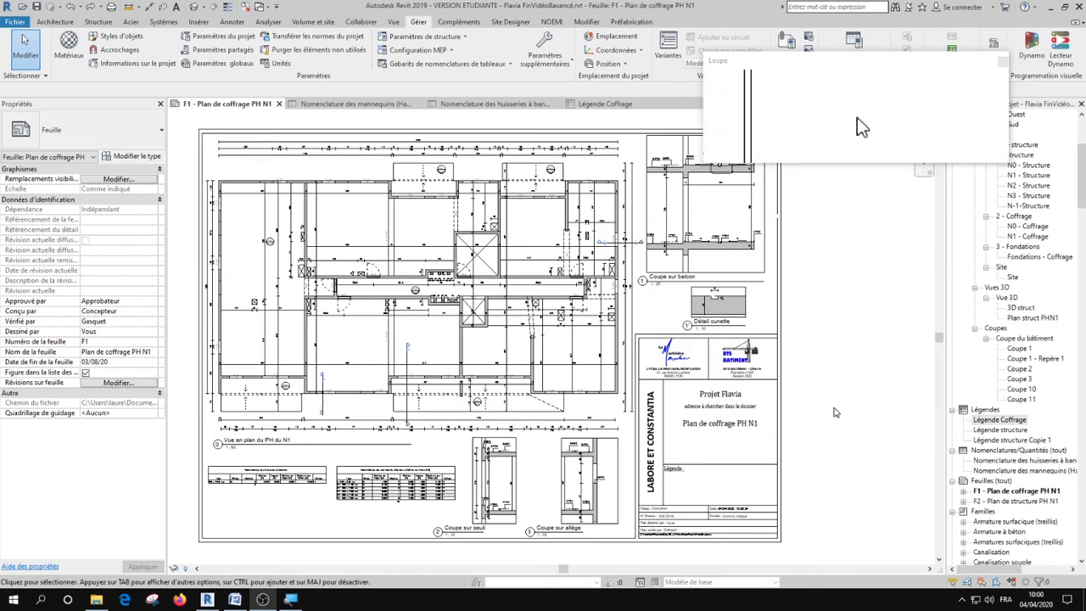
click(1001, 420)
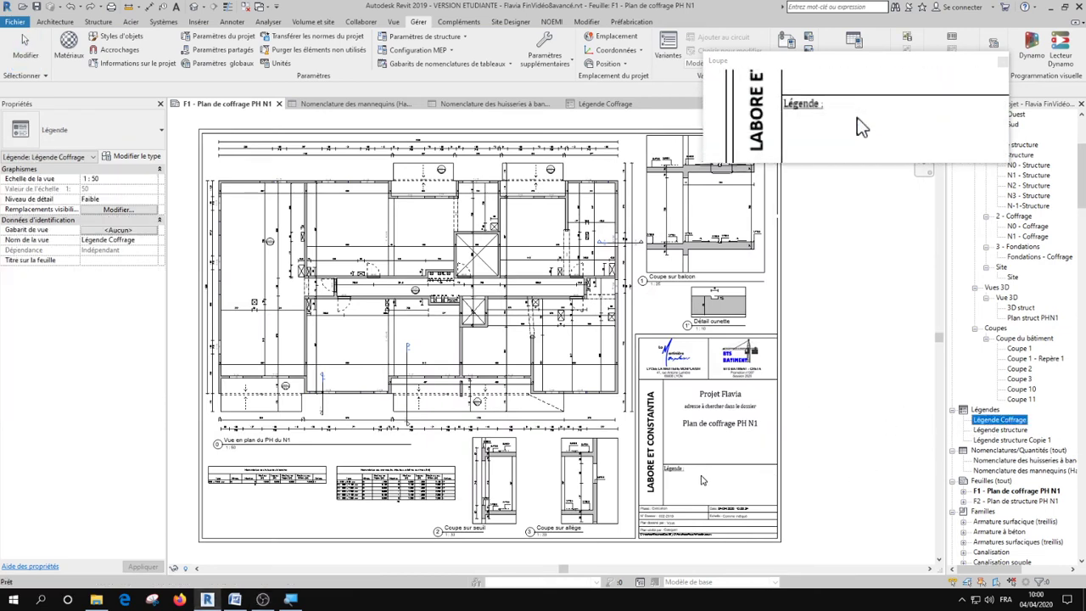
scroll(690, 482, up, 2)
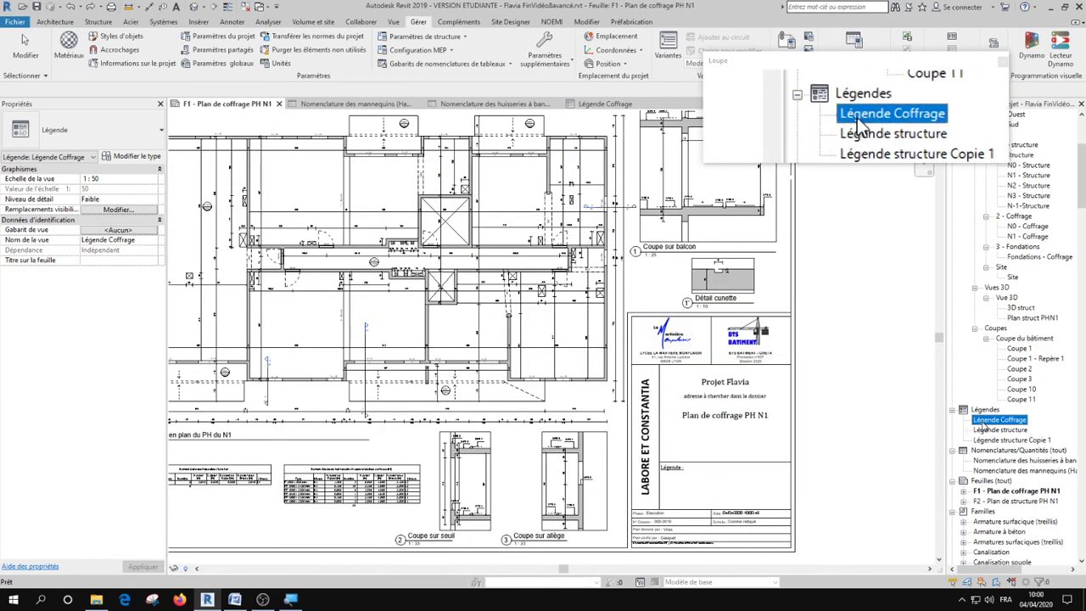
click(983, 422)
click(1009, 431)
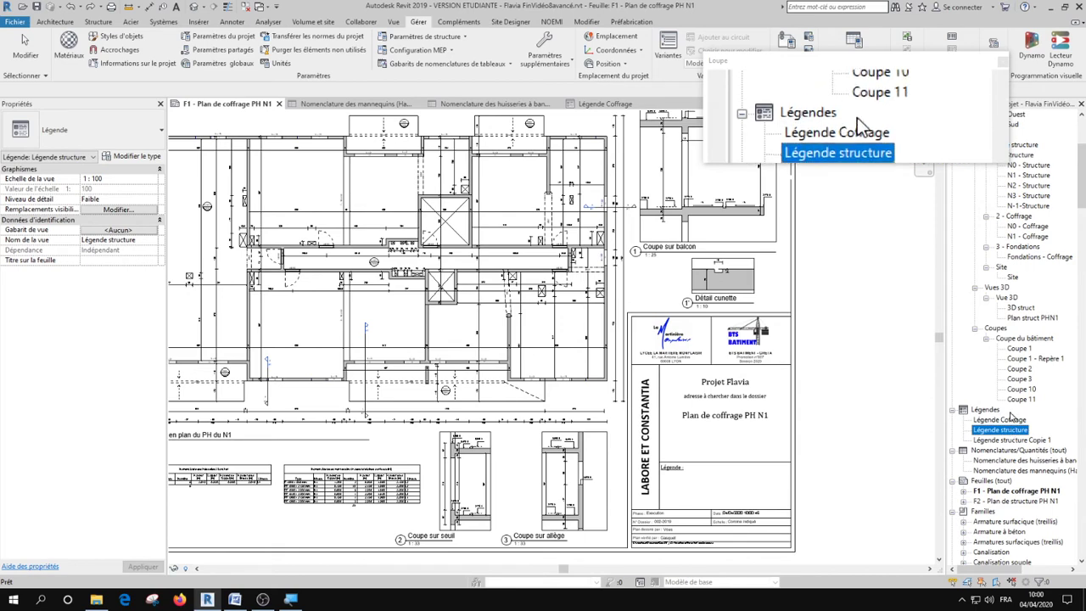
click(990, 422)
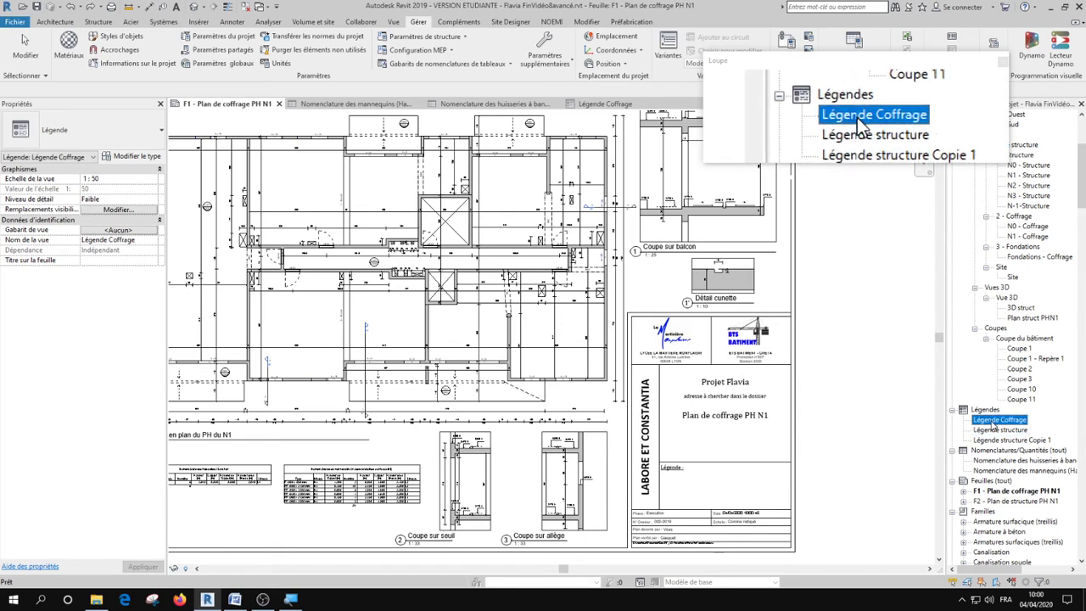
drag(992, 424, 728, 489)
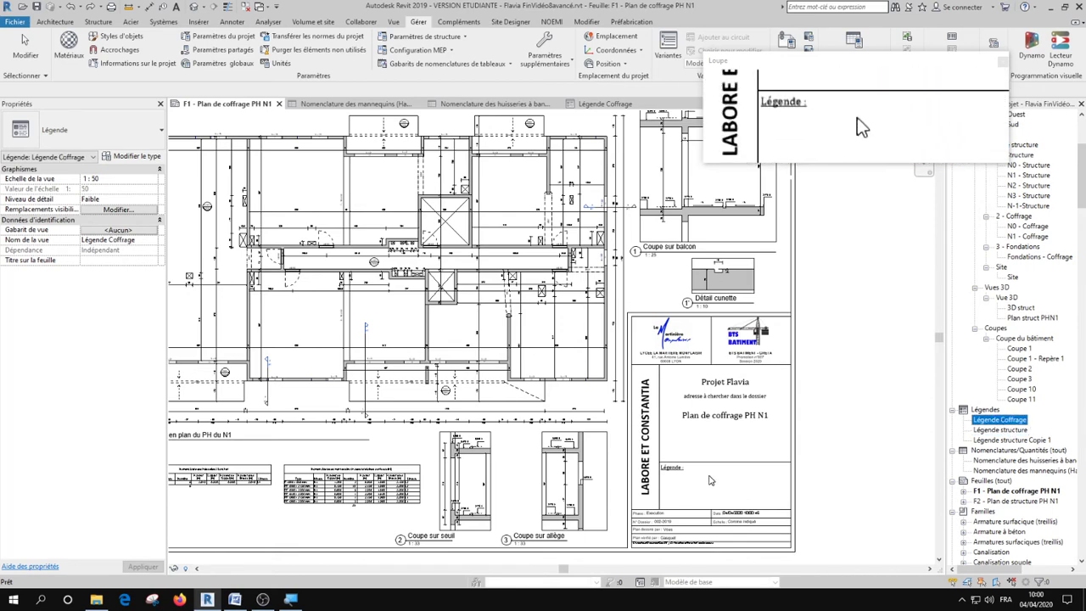
click(730, 482)
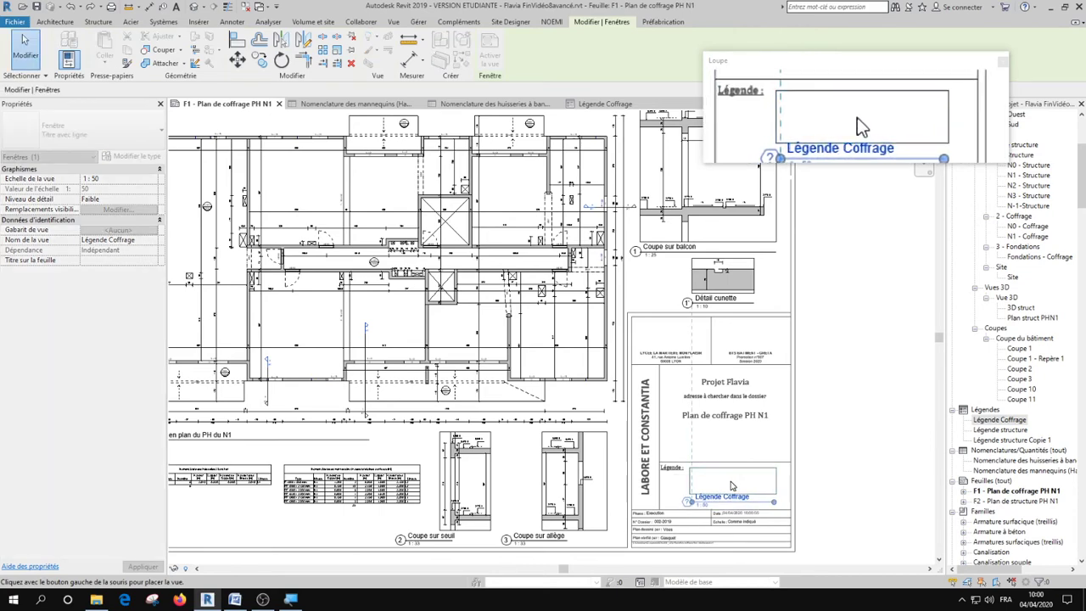
Inspect the placed Légende Coffrage in the title block and review the formwork plan across sheet F1
key(Escape)
scroll(735, 499, up, 1)
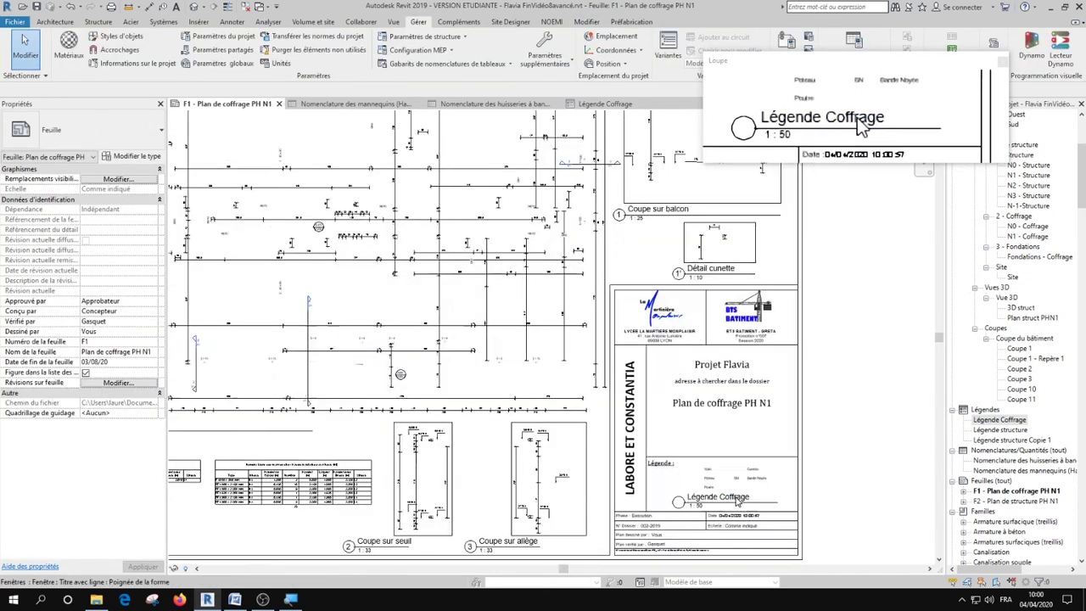
scroll(736, 500, up, 4)
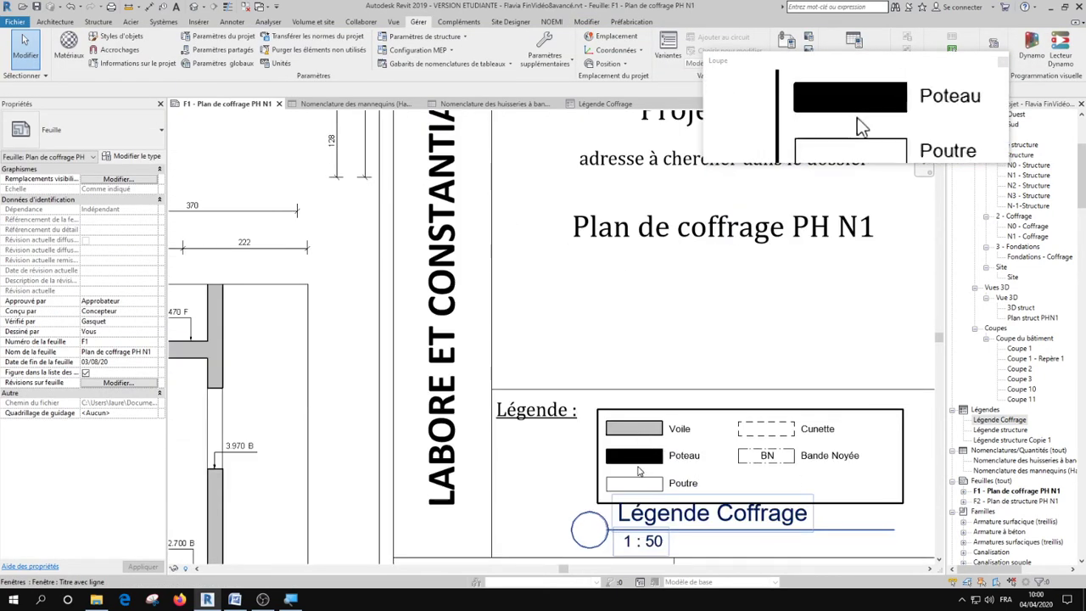
scroll(786, 480, down, 5)
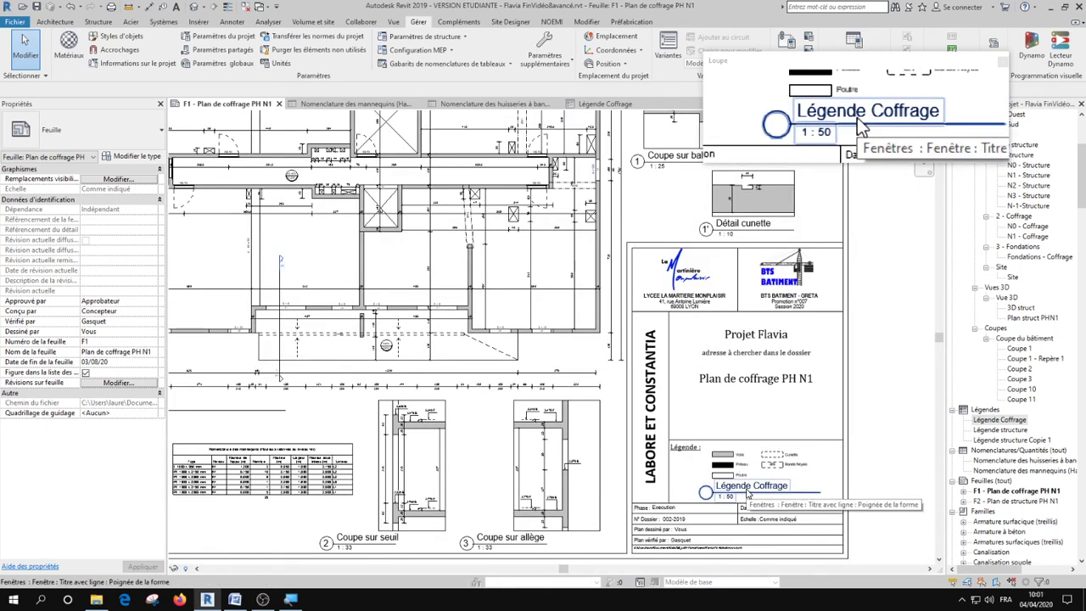
scroll(749, 495, down, 3)
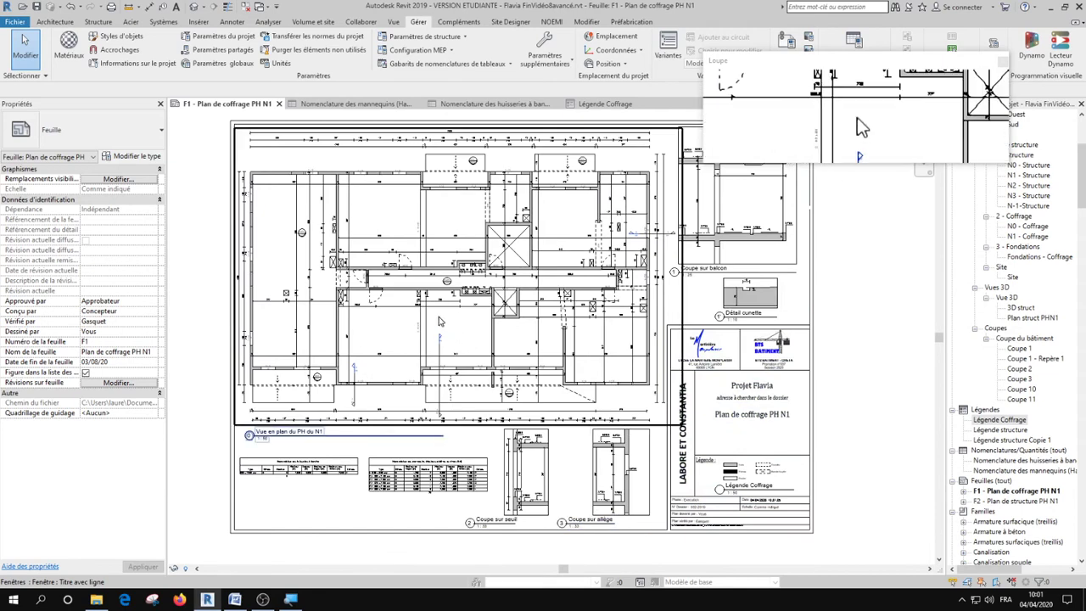
scroll(358, 266, up, 3)
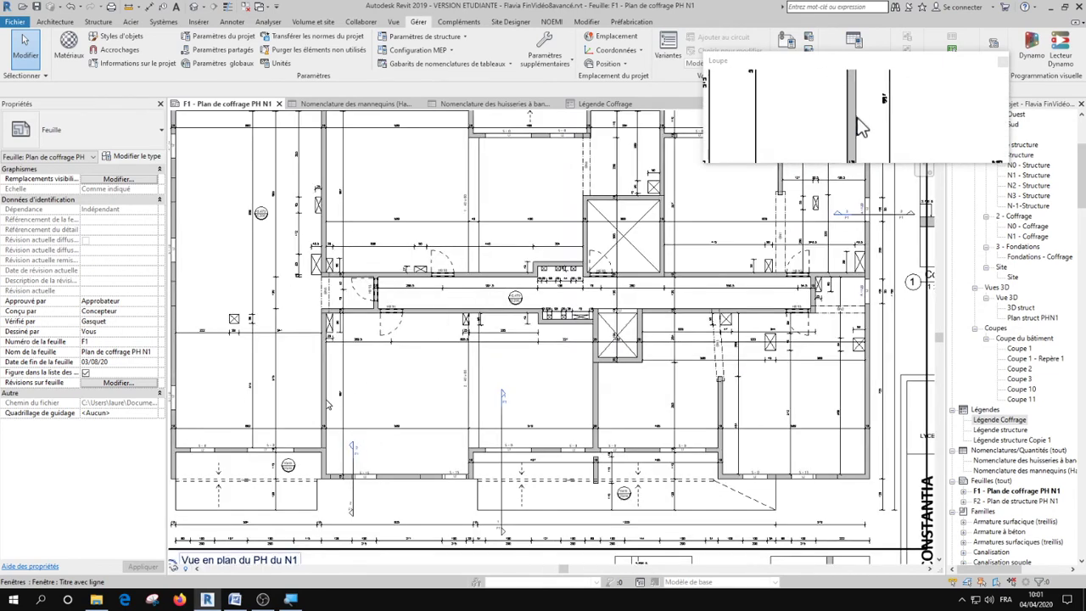
scroll(346, 383, down, 2)
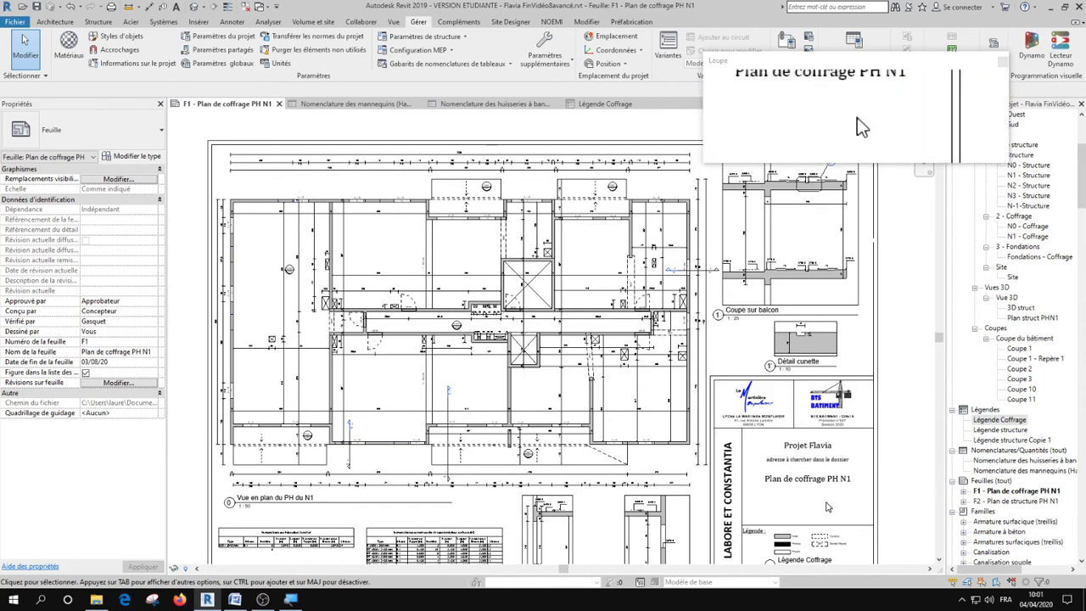
Change the Légende Coffrage viewport in the title block to the "Sans titre" type
scroll(838, 506, up, 3)
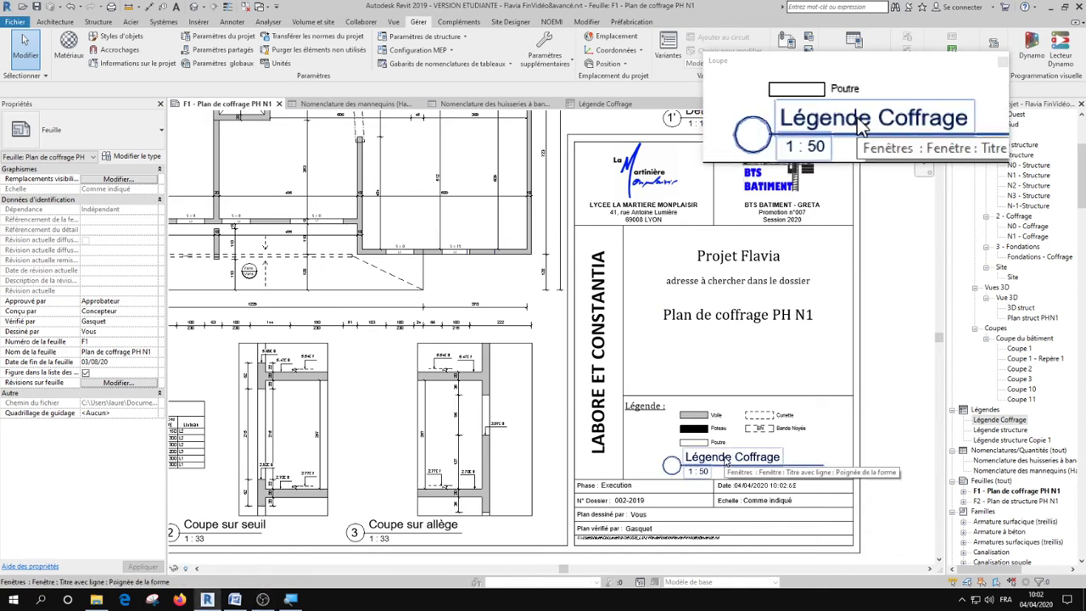
click(718, 414)
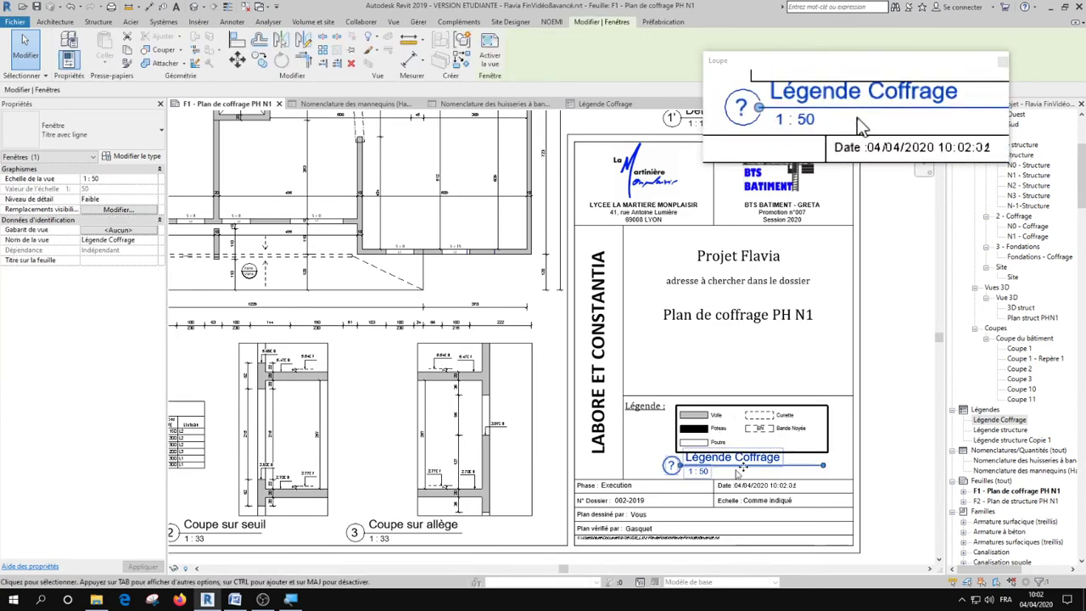
click(473, 465)
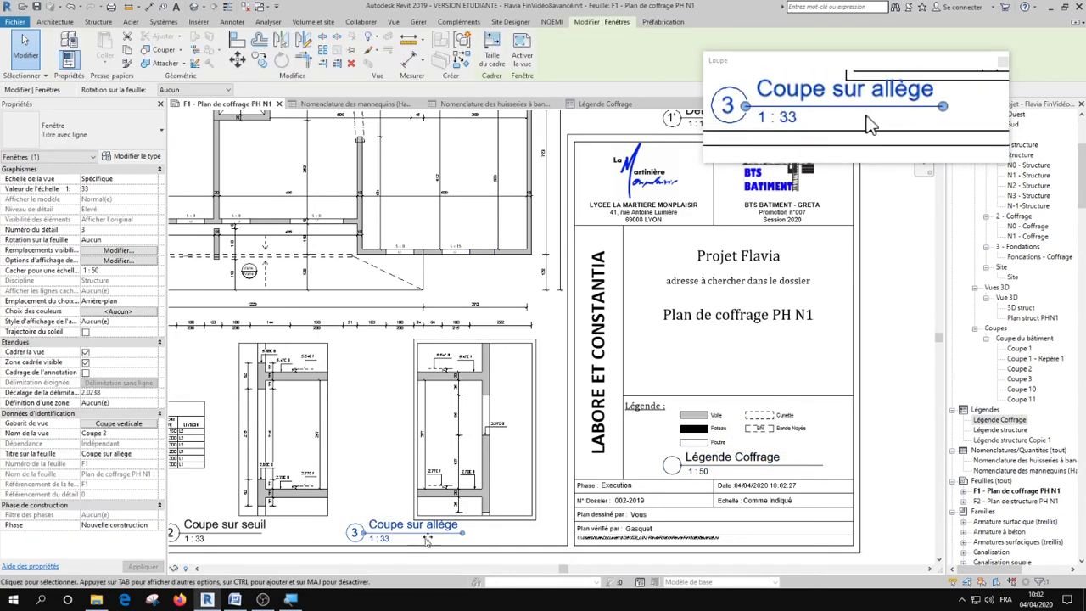
click(729, 440)
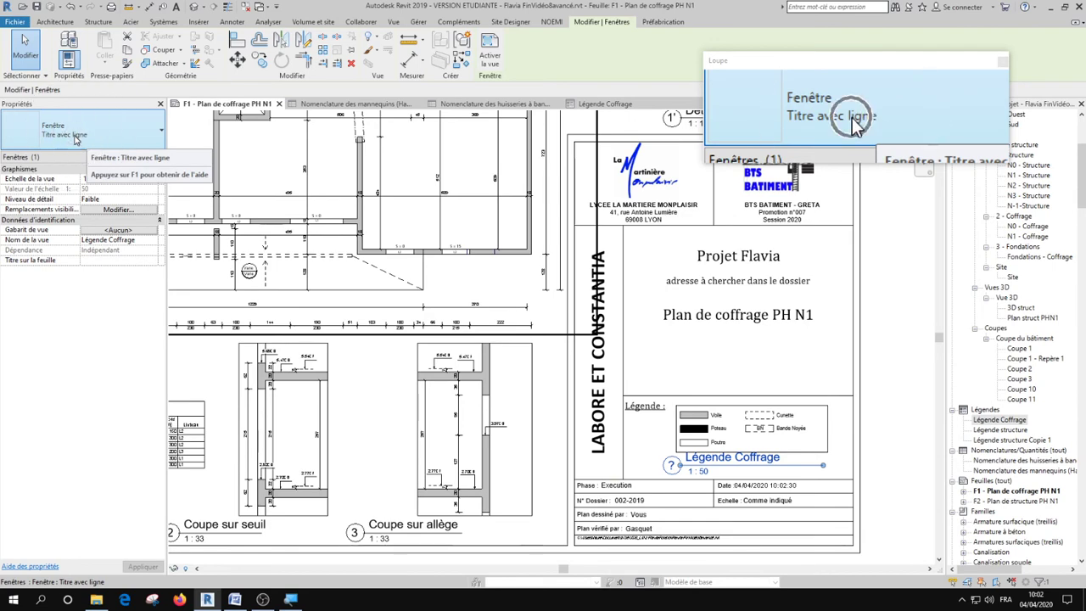
click(75, 136)
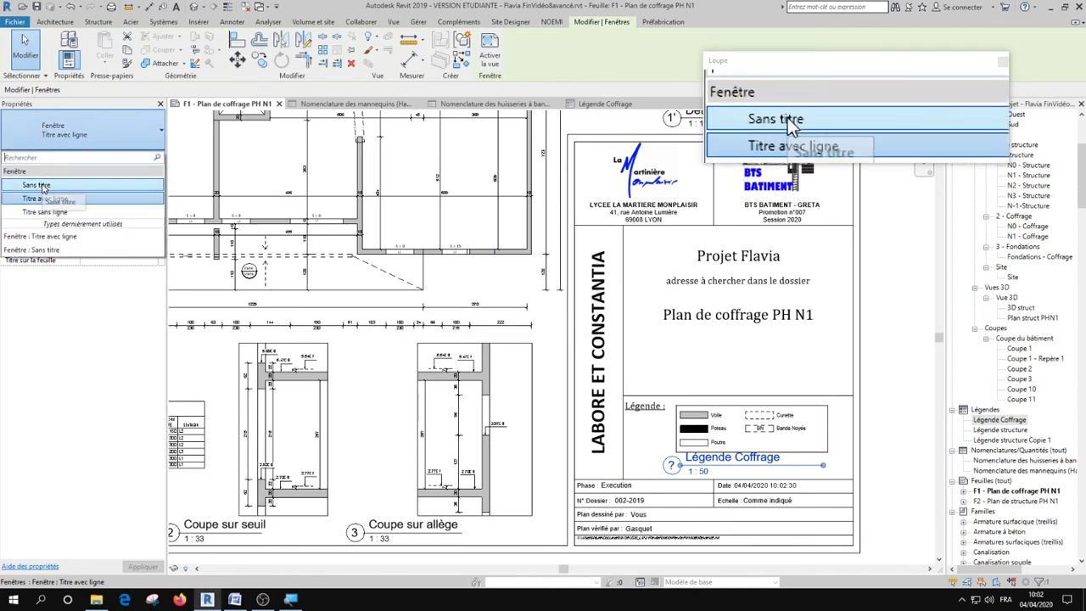
click(42, 185)
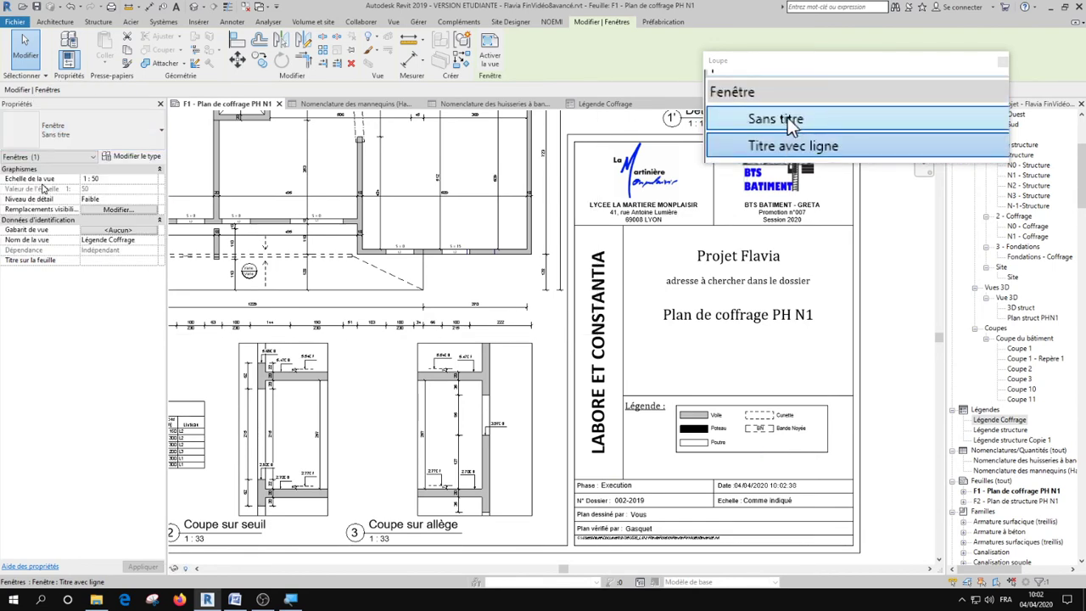
click(885, 449)
Move the Légende Coffrage viewport slightly down and to the left to center it in the title block's "Légende :" area
click(760, 436)
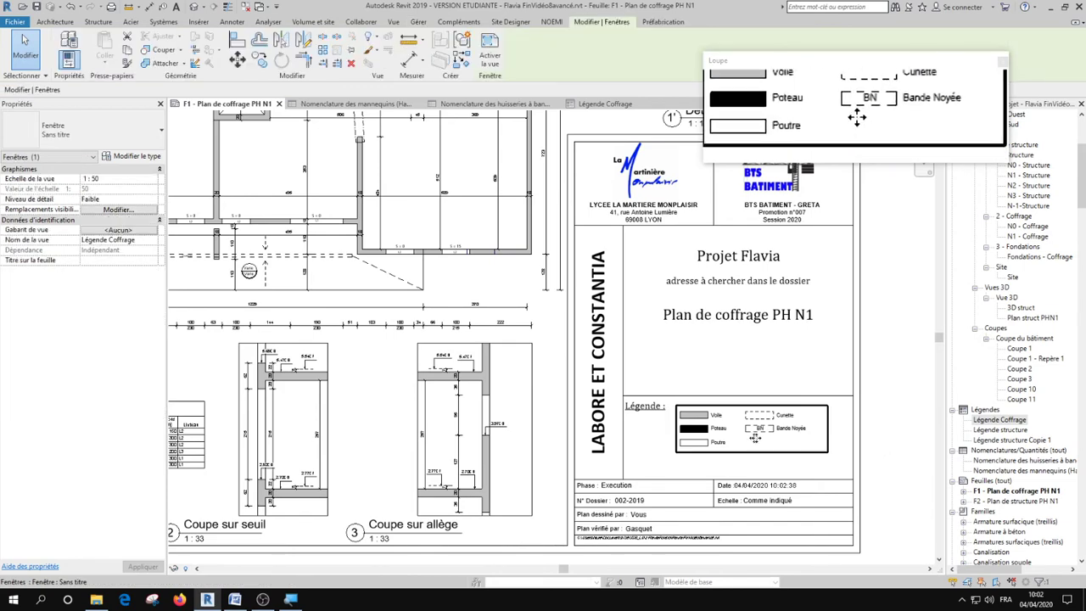
drag(759, 436, 728, 471)
click(867, 447)
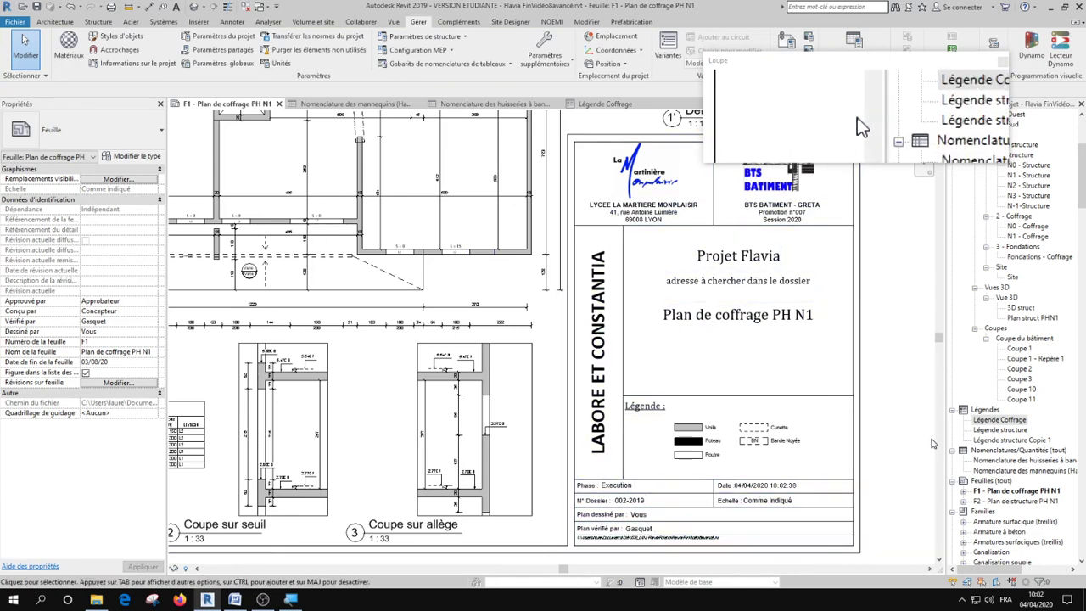
scroll(782, 448, down, 1)
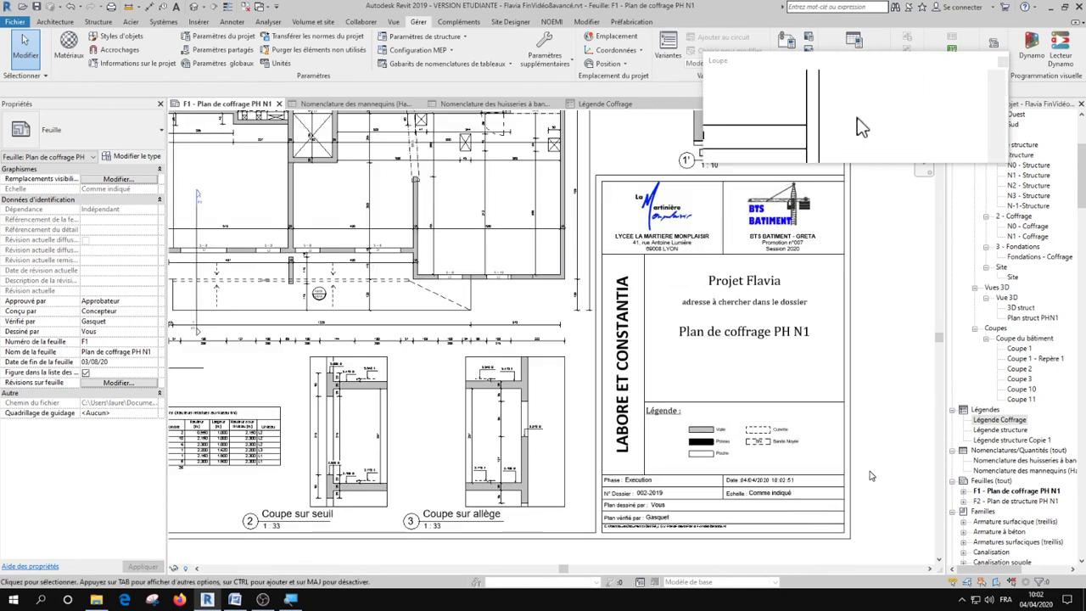
scroll(839, 472, down, 2)
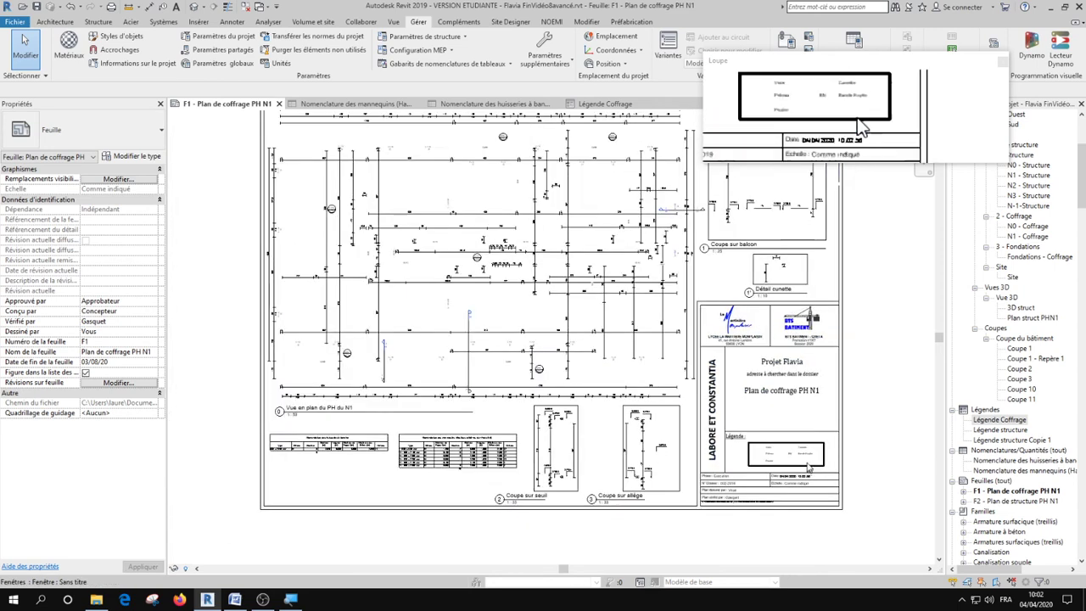
scroll(808, 466, down, 1)
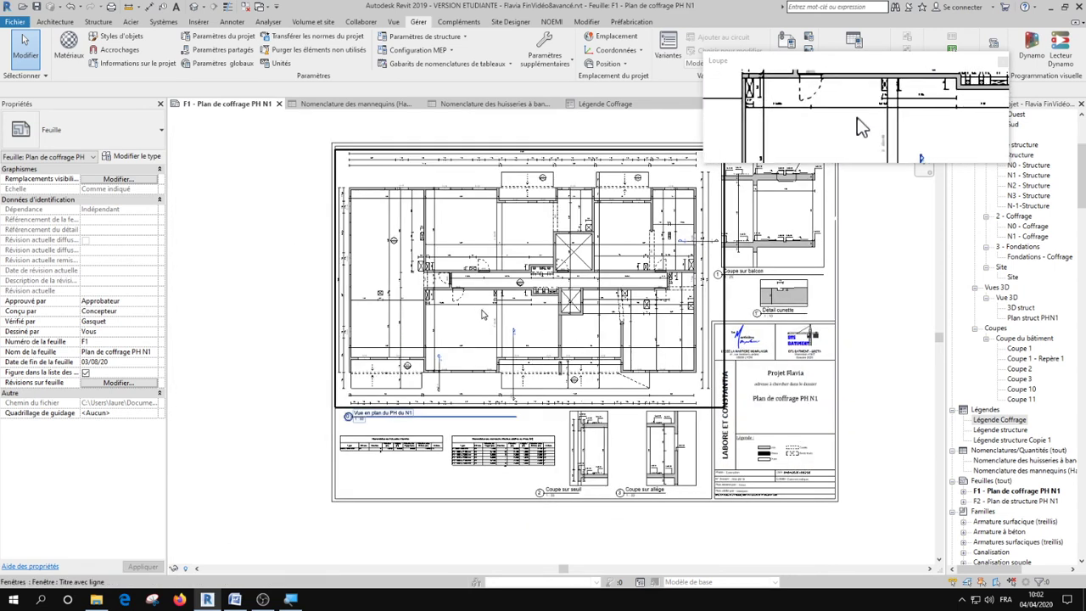